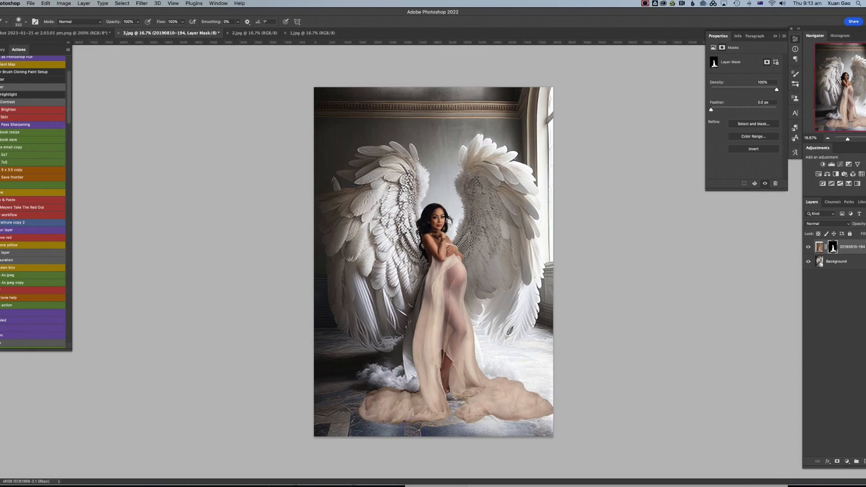
- Brush the mask beside the model's arm in 3.jpg and set the brush opacity to 30% for the Color-mode layer
{"action": "left_click_drag", "start_coordinate": [484, 249], "coordinate": [471, 212]}
{"action": "right_click", "coordinate": [499, 261]}
{"action": "right_click", "coordinate": [485, 246]}
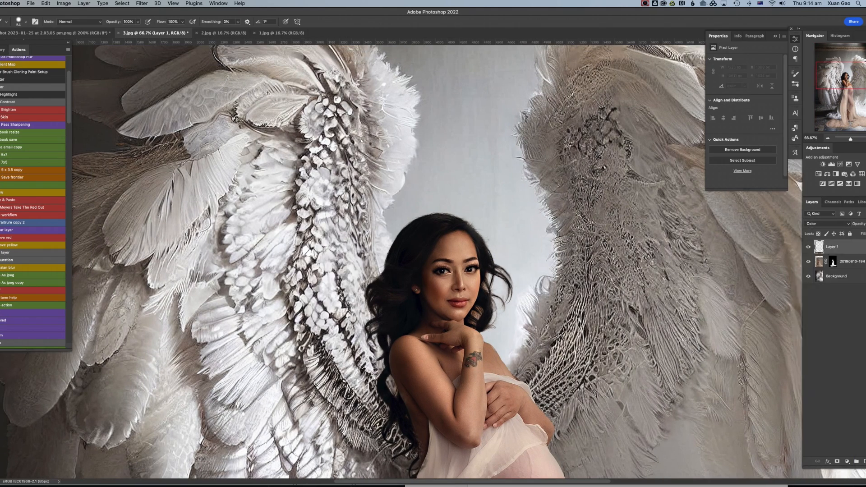
{"action": "key", "text": "3"}
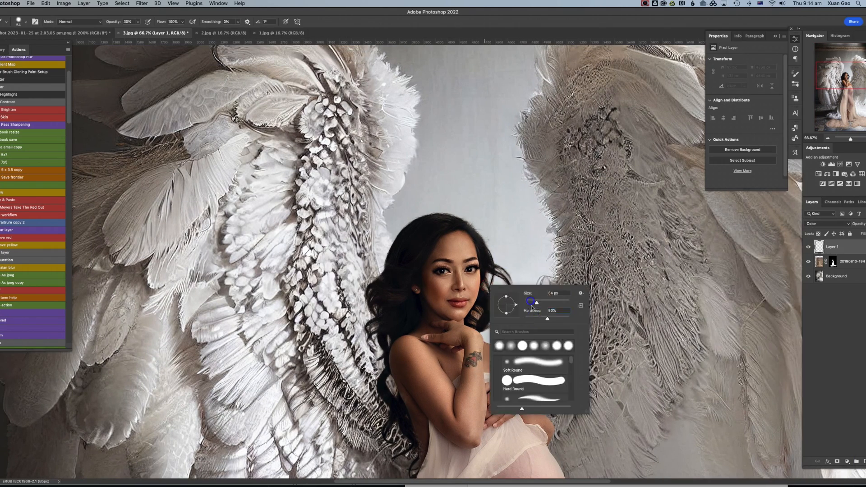
{"action": "scroll", "coordinate": [526, 233], "scroll_direction": "down", "scroll_amount": 2}
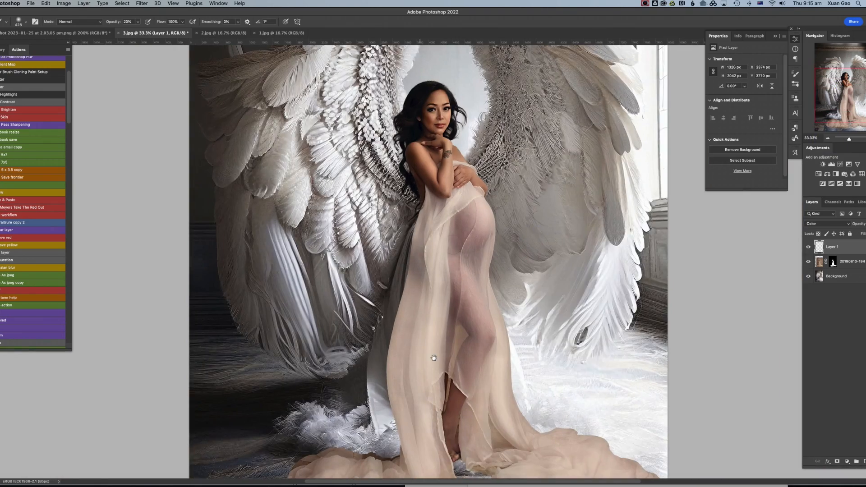
- Adjust the brush size for refining the model's layer mask in 1.jpg
{"action": "key", "text": "super+minus"}
{"action": "right_click", "coordinate": [494, 329]}
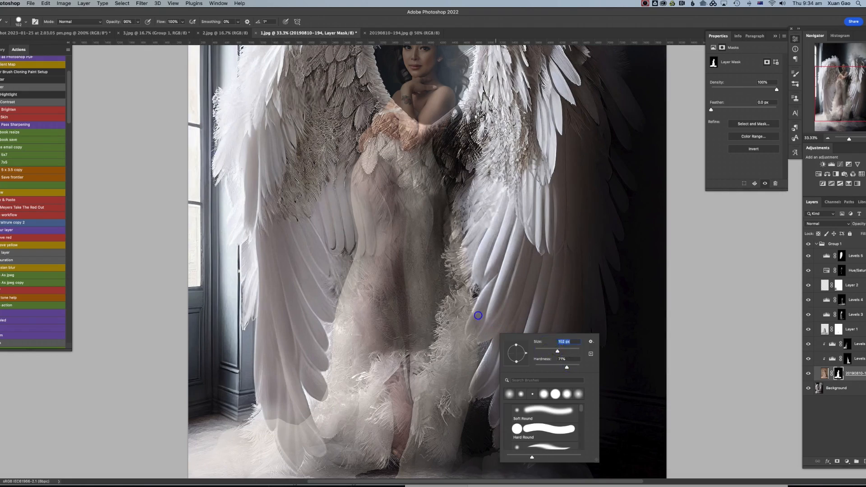
{"action": "key", "text": "Escape"}
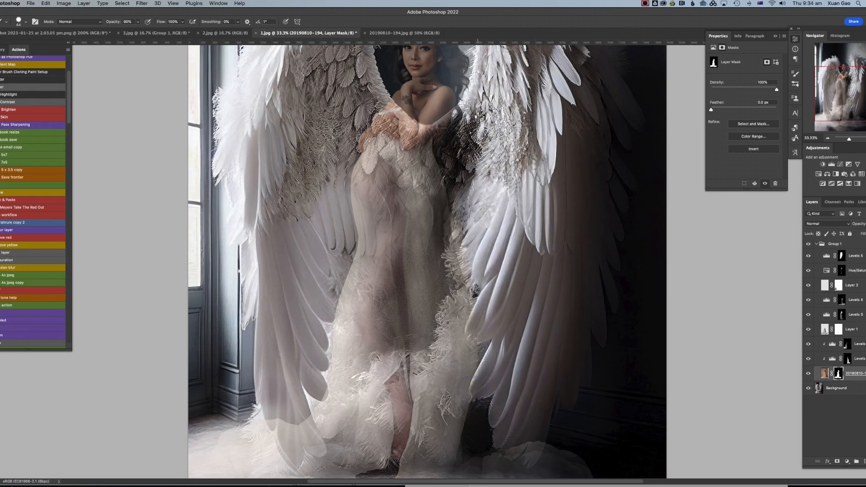
{"action": "key", "text": "super+minus"}
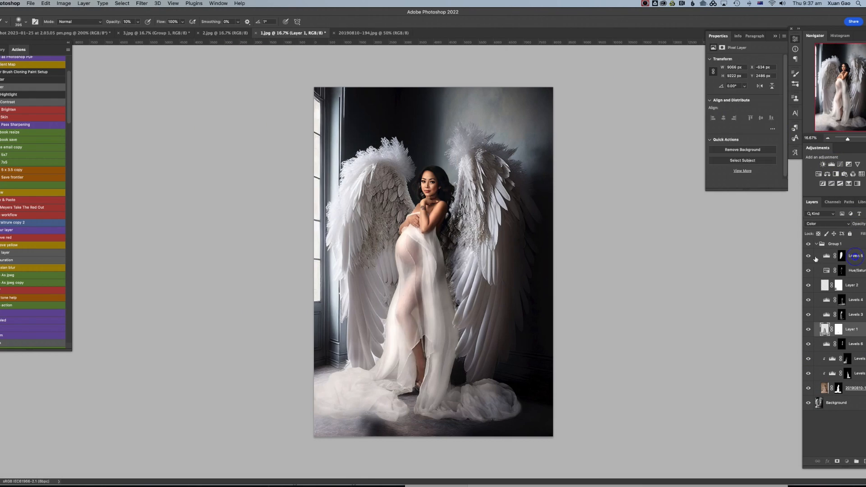
- Check the effect of the Hue/Saturation adjustment in Group 1 by toggling its visibility, and select that layer
{"action": "left_click", "coordinate": [810, 270]}
{"action": "left_click", "coordinate": [827, 270]}
{"action": "key", "text": "super+minus"}
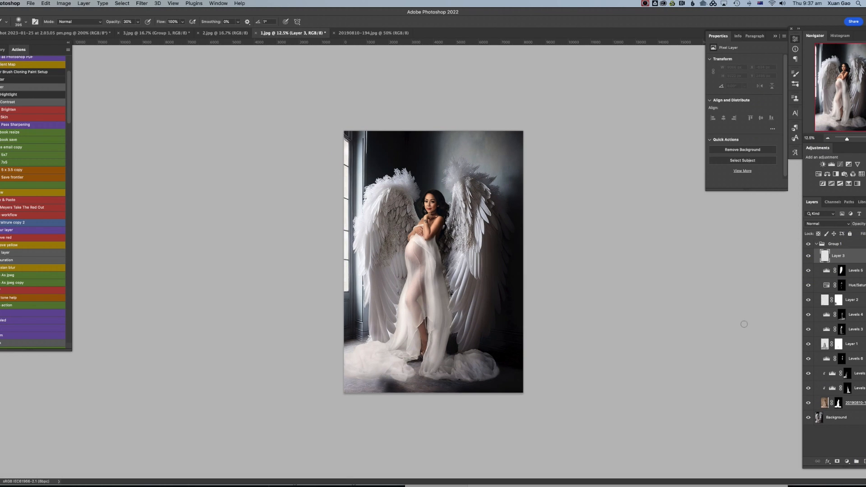
- Paint soft haze over the background on Layer 3 with a very large brush at 30% opacity, using a colour sampled near the window
{"action": "right_click", "coordinate": [386, 258]}
{"action": "left_click_drag", "start_coordinate": [453, 279], "coordinate": [469, 279]}
{"action": "left_click", "coordinate": [345, 149], "text": "alt"}
{"action": "right_click", "coordinate": [349, 151]}
{"action": "left_click_drag", "start_coordinate": [430, 173], "coordinate": [434, 173]}
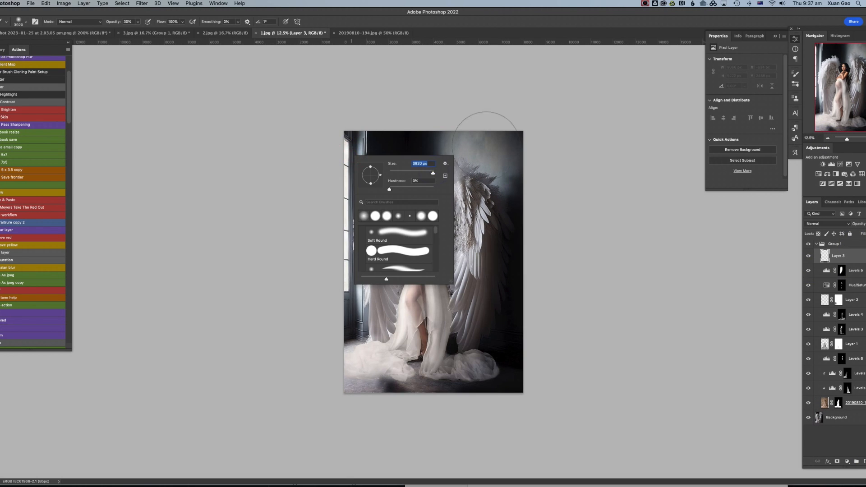
{"action": "left_click", "coordinate": [424, 198]}
{"action": "key", "text": "super+z"}
{"action": "right_click", "coordinate": [381, 207]}
{"action": "left_click", "coordinate": [397, 122]}
- Add a layer mask to Layer 3 and brush the haze off the model's face and upper body
{"action": "left_click", "coordinate": [837, 461]}
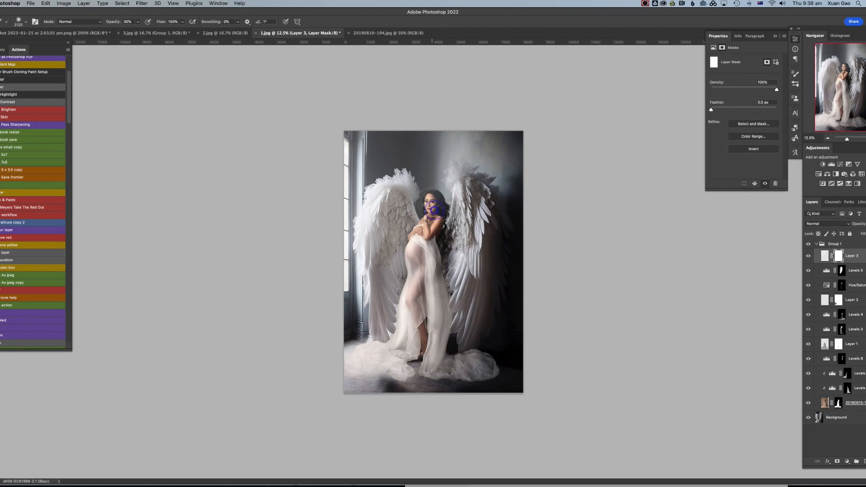
{"action": "left_click", "coordinate": [432, 215]}
{"action": "right_click", "coordinate": [436, 237]}
{"action": "left_click_drag", "start_coordinate": [520, 258], "coordinate": [514, 257]}
{"action": "left_click", "coordinate": [436, 200]}
- Brush more haze off the model and the wing beside the window on Layer 3's mask, varying the brush size
{"action": "right_click", "coordinate": [418, 241]}
{"action": "left_click", "coordinate": [501, 262]}
{"action": "left_click", "coordinate": [419, 204]}
{"action": "right_click", "coordinate": [423, 271]}
{"action": "left_click_drag", "start_coordinate": [507, 292], "coordinate": [504, 292]}
{"action": "left_click", "coordinate": [389, 206]}
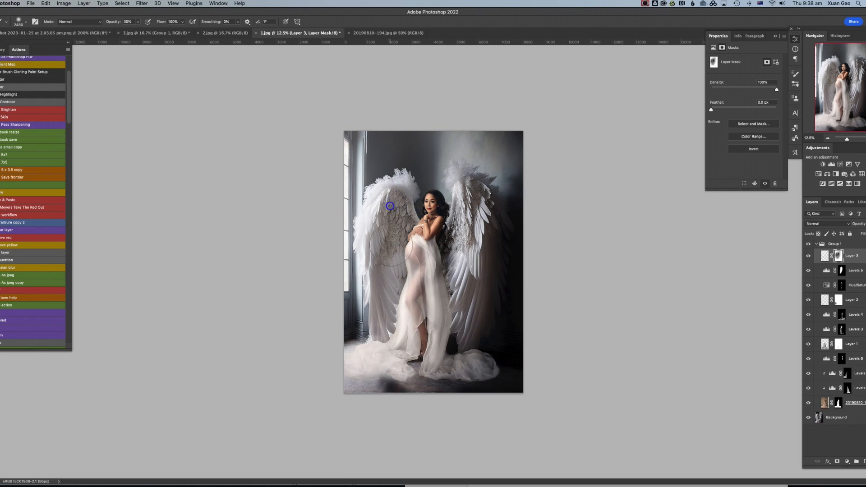
{"action": "left_click", "coordinate": [405, 155]}
- Reduce Layer 3's opacity and mask more of the haze over the model's head with a resized brush
{"action": "left_click", "coordinate": [865, 224]}
{"action": "left_click_drag", "start_coordinate": [865, 231], "coordinate": [849, 228]}
{"action": "right_click", "coordinate": [443, 230]}
{"action": "left_click", "coordinate": [506, 250]}
{"action": "left_click", "coordinate": [429, 198]}
- Duplicate Group 1 from 1.jpg into the 2.jpg document and switch to 2.jpg
{"action": "left_click", "coordinate": [395, 35]}
{"action": "left_click", "coordinate": [331, 34]}
{"action": "left_click", "coordinate": [236, 34]}
{"action": "left_click", "coordinate": [306, 34]}
{"action": "left_click", "coordinate": [816, 244]}
{"action": "right_click", "coordinate": [847, 244]}
{"action": "left_click", "coordinate": [822, 214]}
{"action": "left_click", "coordinate": [413, 256]}
{"action": "left_click", "coordinate": [408, 249]}
{"action": "left_click", "coordinate": [494, 220]}
{"action": "left_click", "coordinate": [236, 33]}
- Flip the duplicated group horizontally, then scale and position the model in front of the wings in 2.jpg
{"action": "left_click", "coordinate": [45, 3]}
{"action": "mouse_move", "coordinate": [69, 169]}
{"action": "left_click", "coordinate": [191, 303]}
{"action": "key", "text": "super+t"}
{"action": "left_click_drag", "start_coordinate": [260, 87], "coordinate": [317, 163]}
{"action": "left_click_drag", "start_coordinate": [464, 236], "coordinate": [471, 248]}
{"action": "left_click_drag", "start_coordinate": [544, 174], "coordinate": [537, 184]}
{"action": "left_click_drag", "start_coordinate": [506, 223], "coordinate": [509, 220]}
{"action": "key", "text": "Return"}
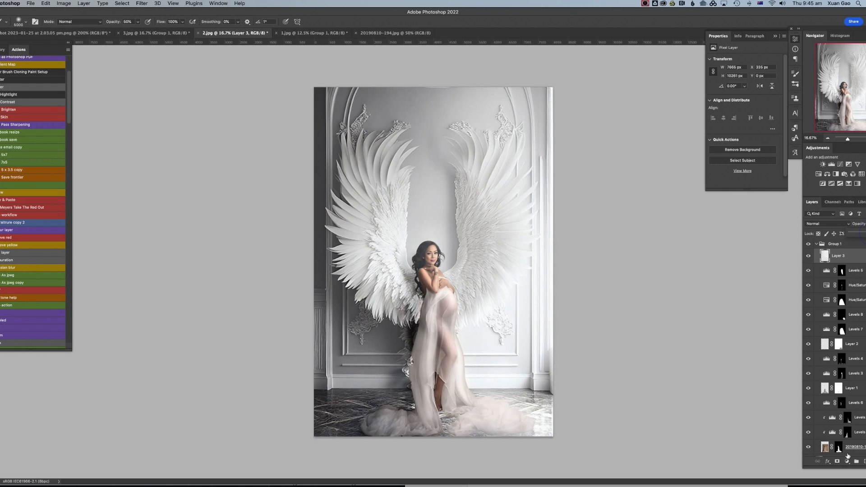
- Add a layer mask to Layer 3 in 2.jpg and reduce the brush size for masking
{"action": "left_click", "coordinate": [837, 461]}
{"action": "right_click", "coordinate": [424, 302]}
{"action": "left_click_drag", "start_coordinate": [501, 320], "coordinate": [491, 321]}
{"action": "key", "text": "Return"}
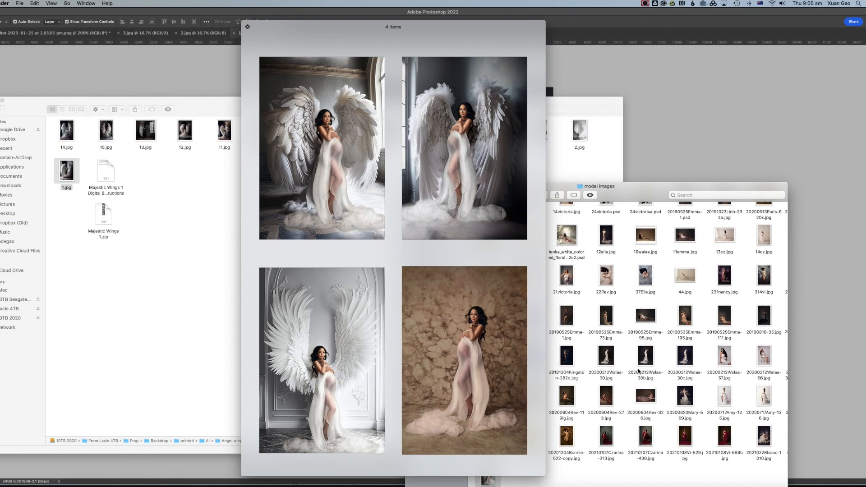
- Compare the original model photo with the finished wing composites in the image preview
{"action": "left_click", "coordinate": [472, 336]}
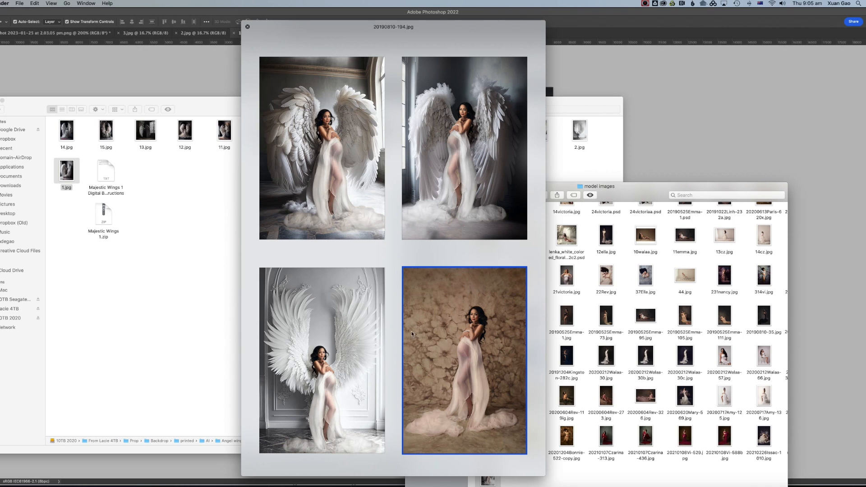
{"action": "left_click", "coordinate": [383, 328]}
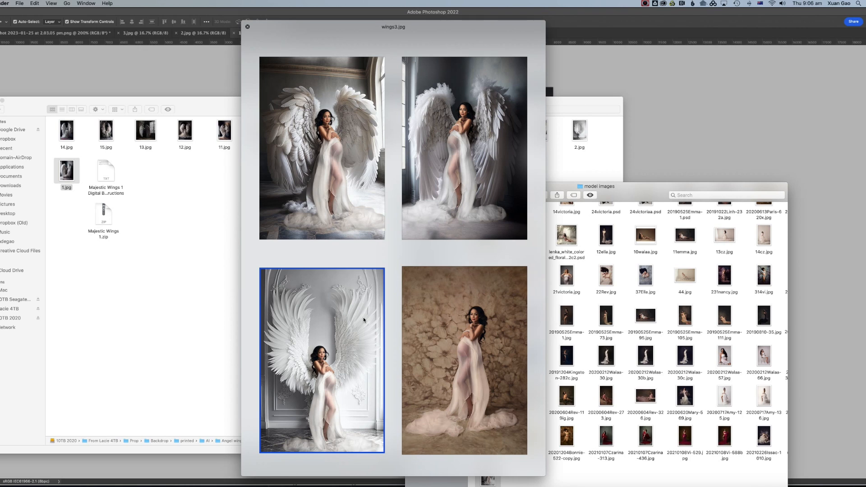
{"action": "left_click", "coordinate": [351, 151]}
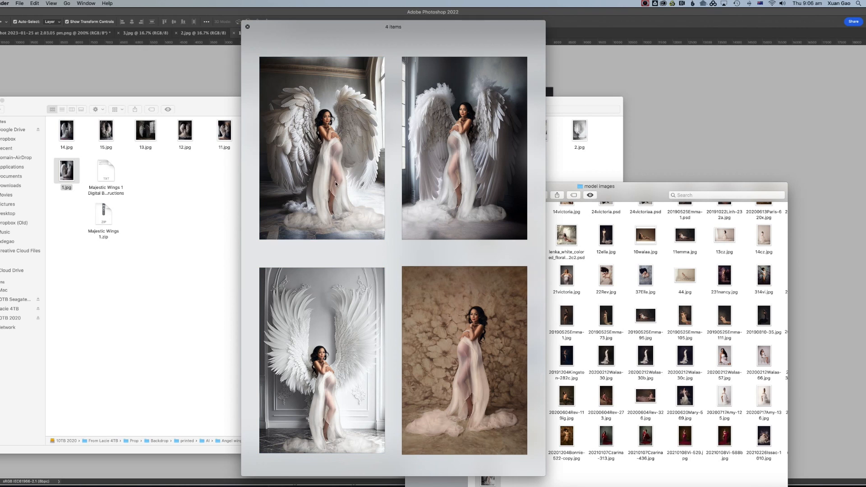
- Switch to Photoshop and bring the 3.jpg wings backdrop to the front
{"action": "left_click", "coordinate": [252, 82]}
{"action": "left_click", "coordinate": [227, 56]}
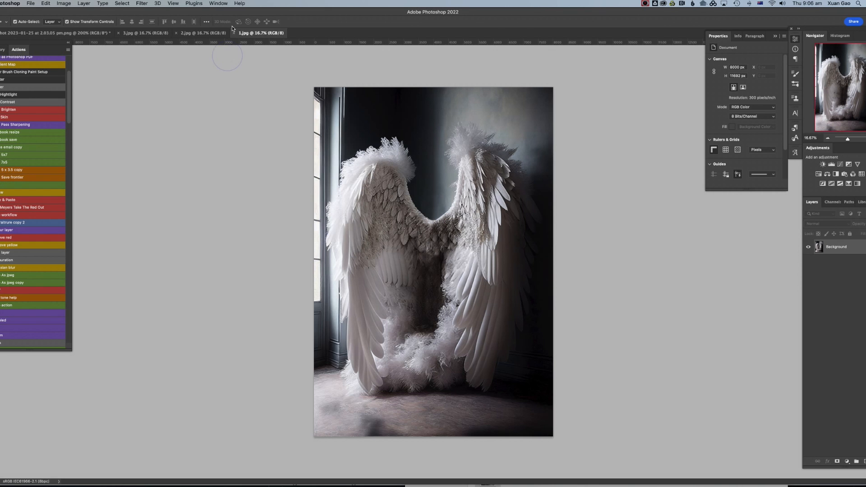
{"action": "left_click", "coordinate": [149, 35]}
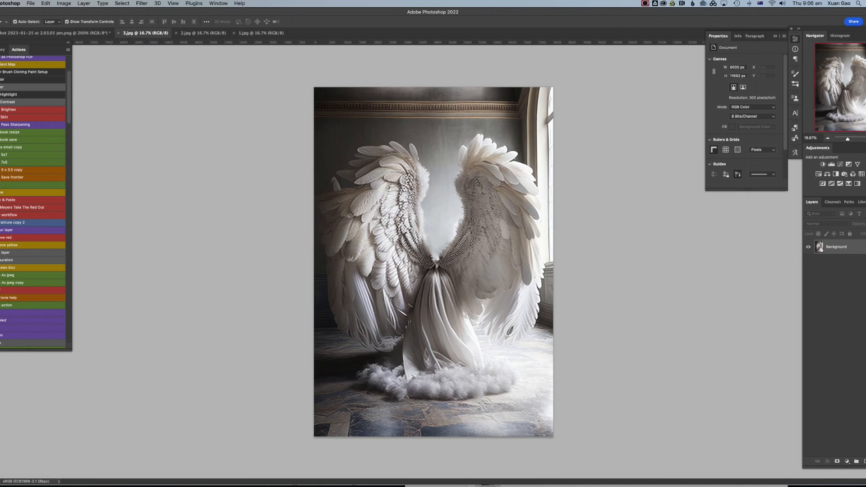
{"action": "key", "text": "super+equal"}
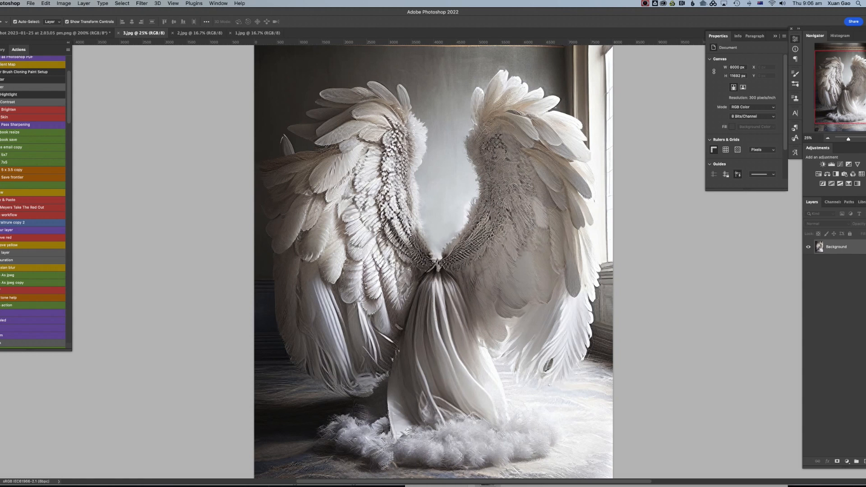
- Place the photo 20190810-194.jpg from the model images folder in Finder into the 3.jpg document
{"action": "left_click", "coordinate": [10, 486]}
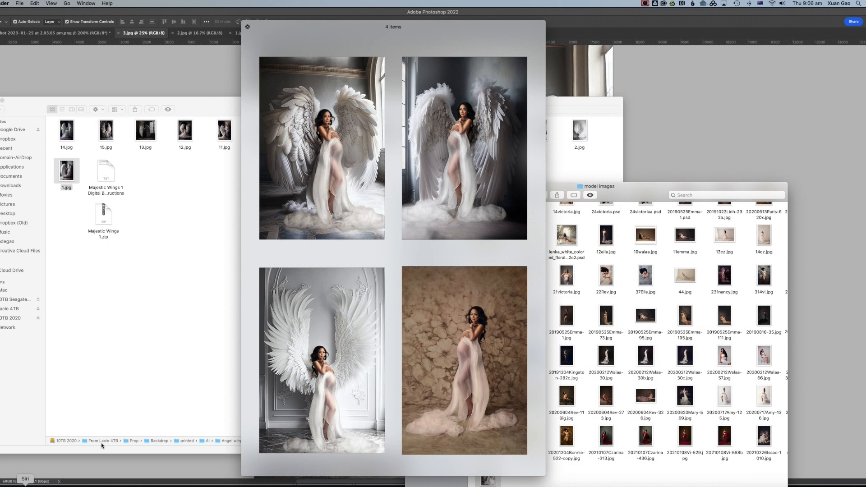
{"action": "left_click", "coordinate": [248, 26]}
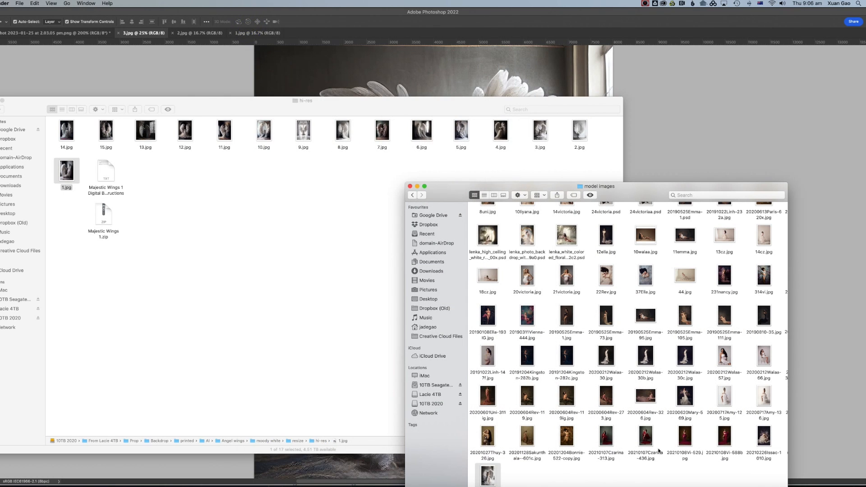
{"action": "scroll", "coordinate": [701, 421], "scroll_direction": "right", "scroll_amount": 5}
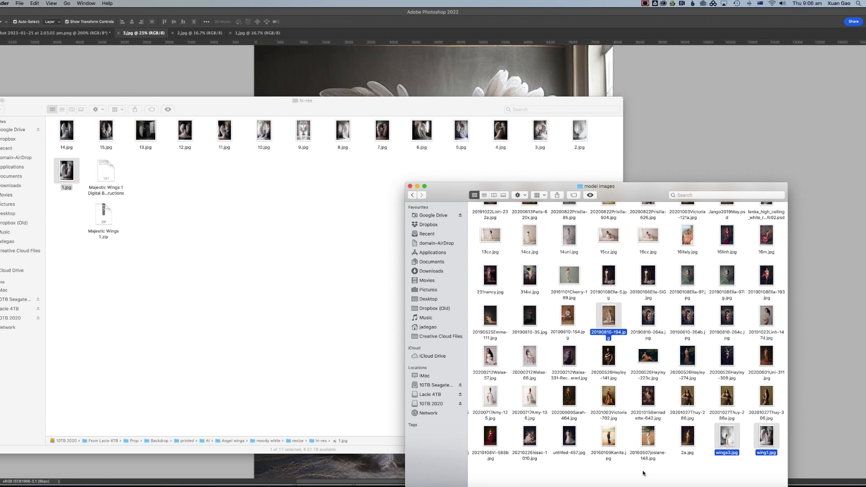
{"action": "left_click", "coordinate": [608, 315]}
{"action": "left_click_drag", "start_coordinate": [608, 315], "coordinate": [649, 131]}
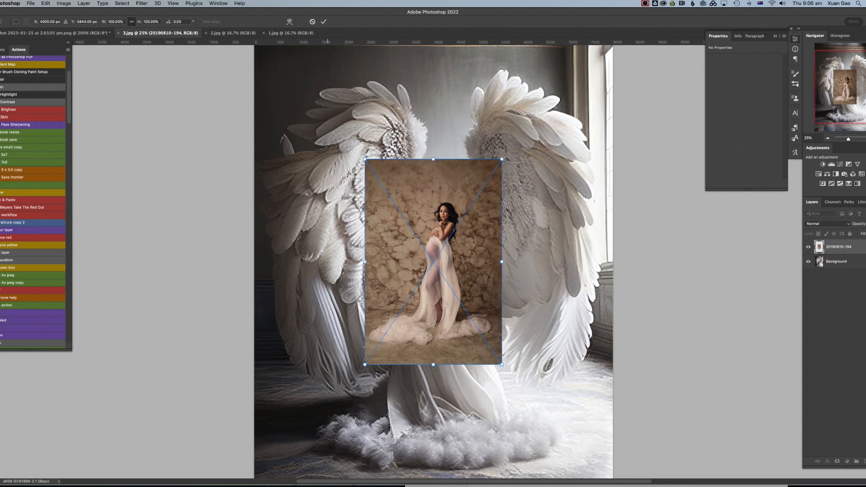
- Lower the placed photo's opacity to see the wings through it, then enlarge it to about 186% and reposition it
{"action": "left_click", "coordinate": [865, 224]}
{"action": "left_click_drag", "start_coordinate": [865, 233], "coordinate": [864, 234]}
{"action": "left_click_drag", "start_coordinate": [373, 164], "coordinate": [319, 89]}
{"action": "left_click_drag", "start_coordinate": [500, 366], "coordinate": [574, 473]}
{"action": "left_click_drag", "start_coordinate": [494, 362], "coordinate": [475, 376]}
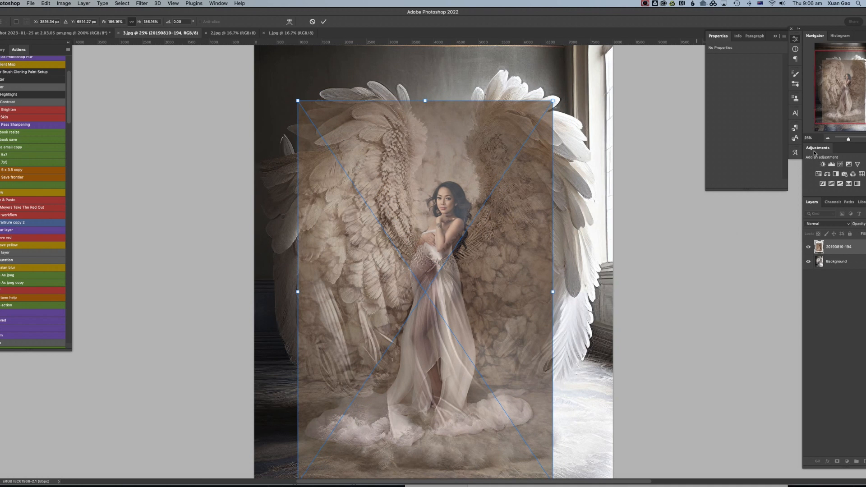
- Enlarge the placed model photo further and adjust its position over the wings
{"action": "left_click", "coordinate": [828, 137]}
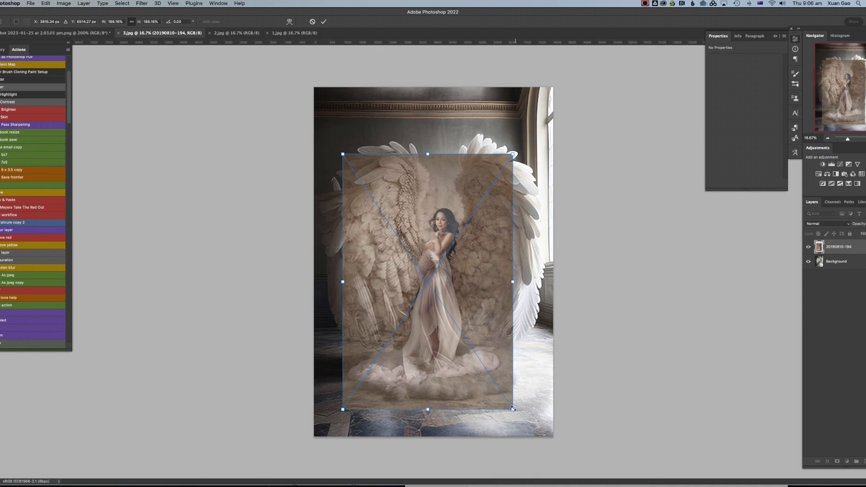
{"action": "left_click_drag", "start_coordinate": [514, 409], "coordinate": [529, 434]}
{"action": "mouse_move", "coordinate": [473, 323]}
{"action": "left_mouse_down"}
{"action": "mouse_move", "coordinate": [222, 310]}
{"action": "mouse_move", "coordinate": [490, 328]}
{"action": "mouse_move", "coordinate": [473, 322]}
{"action": "mouse_move", "coordinate": [500, 250]}
{"action": "mouse_move", "coordinate": [472, 305]}
{"action": "mouse_move", "coordinate": [496, 289]}
{"action": "mouse_move", "coordinate": [467, 319]}
{"action": "mouse_move", "coordinate": [479, 318]}
{"action": "mouse_move", "coordinate": [462, 319]}
{"action": "mouse_move", "coordinate": [719, 304]}
{"action": "mouse_move", "coordinate": [464, 322]}
{"action": "left_mouse_up"}
{"action": "left_click_drag", "start_coordinate": [523, 431], "coordinate": [533, 446]}
{"action": "left_click_drag", "start_coordinate": [510, 416], "coordinate": [509, 412]}
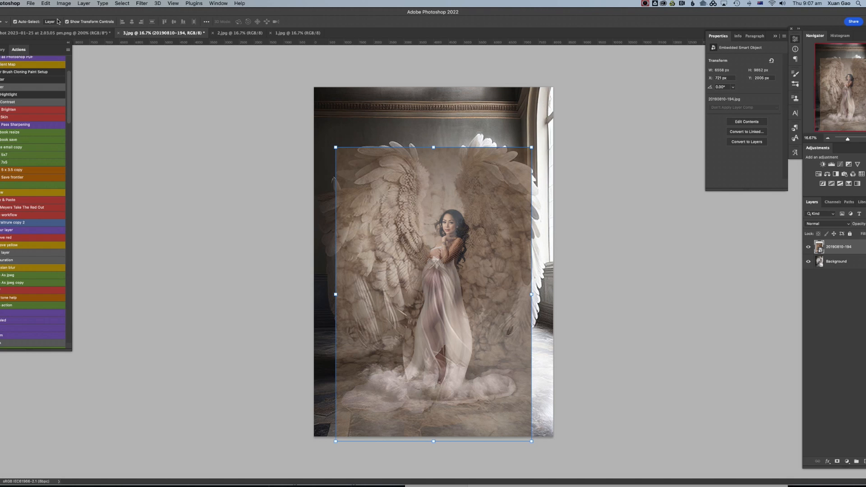
- Try flipping the model photo horizontally, aligning the model with the centre of the wings and enlarging it slightly
{"action": "left_click", "coordinate": [46, 4]}
{"action": "mouse_move", "coordinate": [149, 169]}
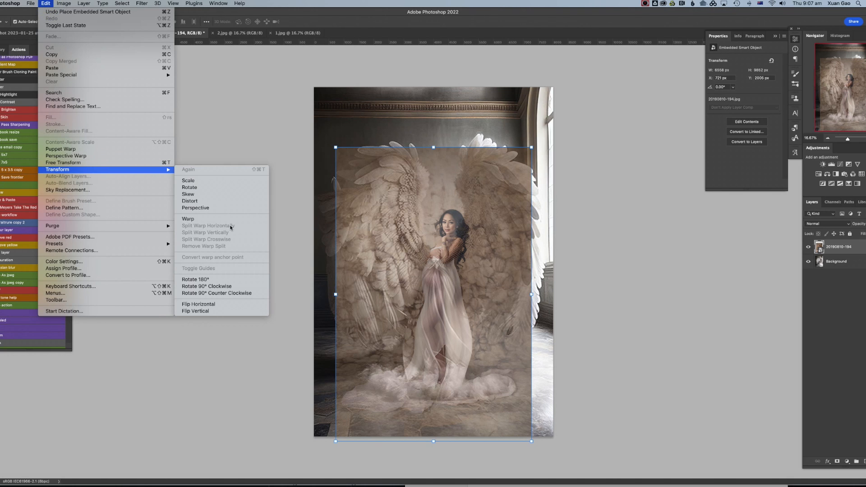
{"action": "left_click", "coordinate": [220, 304]}
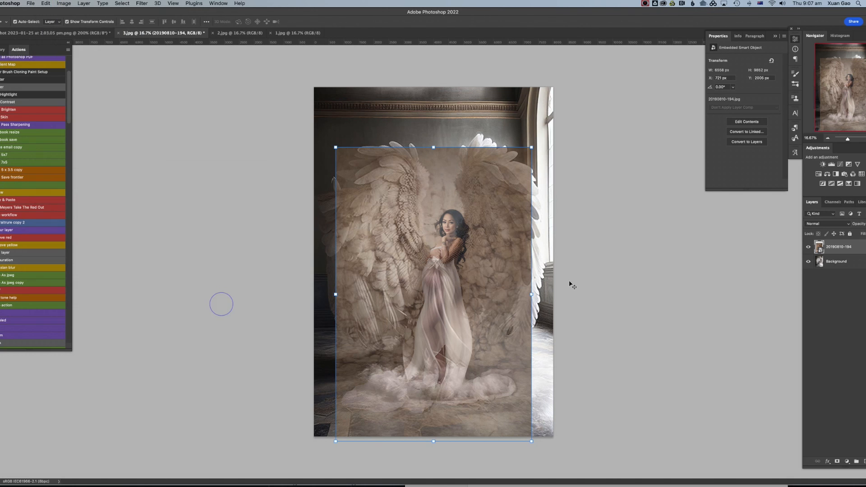
{"action": "left_click_drag", "start_coordinate": [439, 281], "coordinate": [391, 270]}
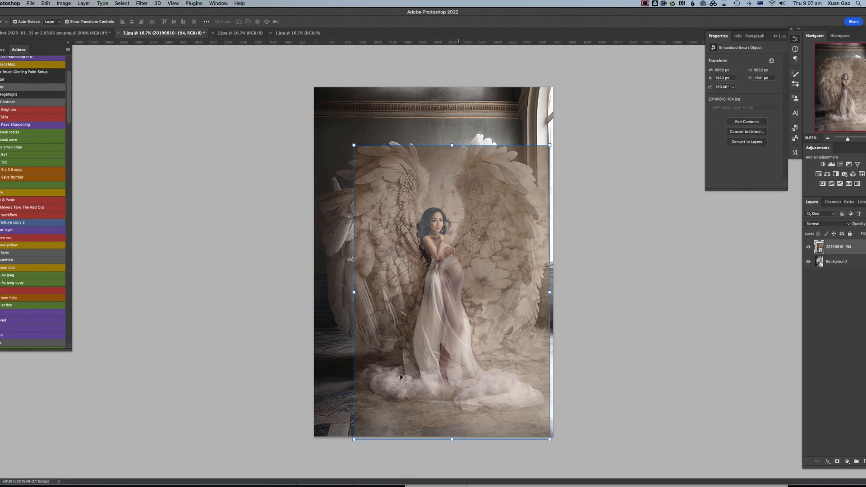
{"action": "left_click_drag", "start_coordinate": [353, 439], "coordinate": [352, 443]}
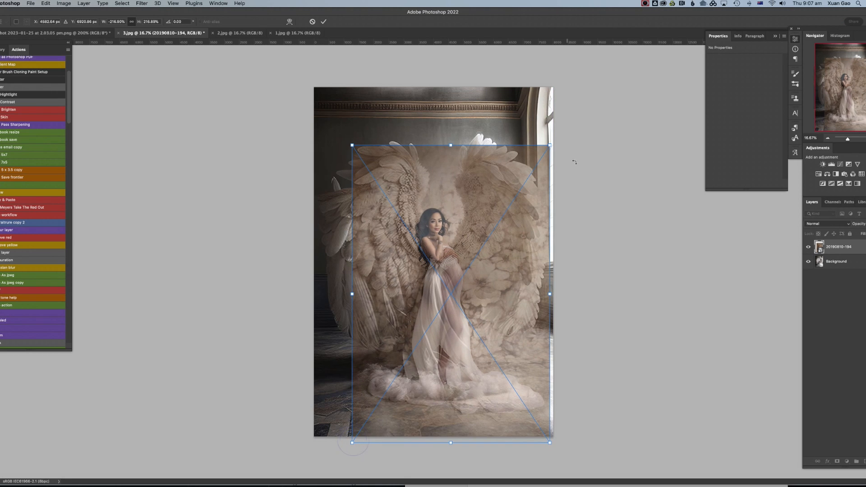
{"action": "left_click_drag", "start_coordinate": [550, 145], "coordinate": [553, 141]}
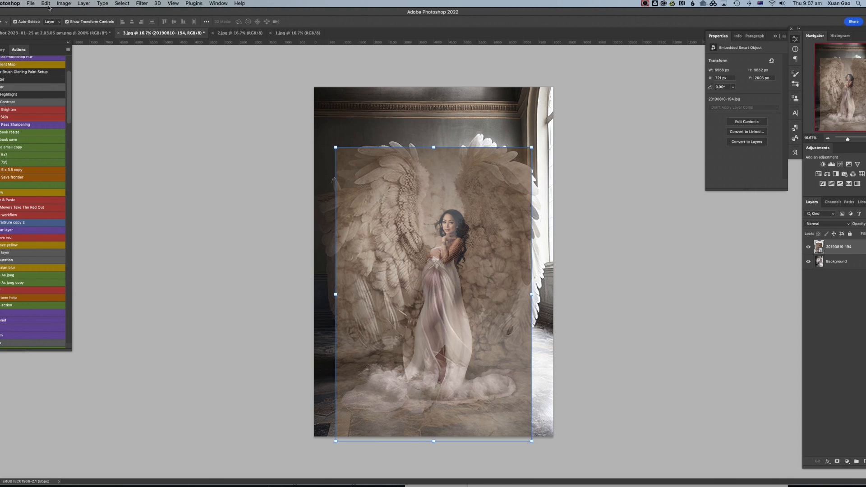
- Flip the model photo horizontally and move it so the model stands between the wings
{"action": "left_click", "coordinate": [47, 4]}
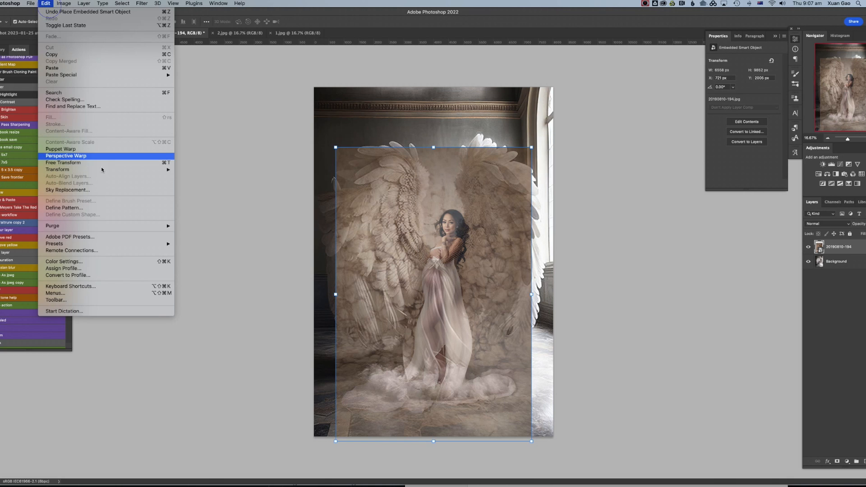
{"action": "mouse_move", "coordinate": [104, 169]}
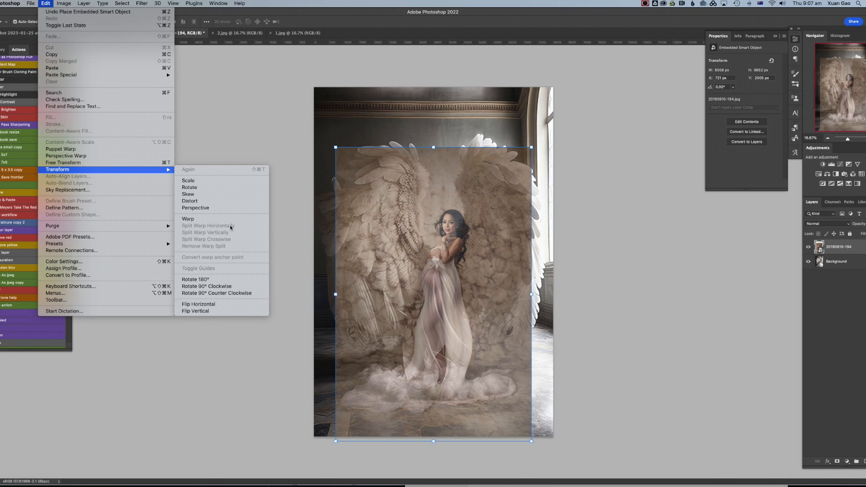
{"action": "left_click", "coordinate": [220, 304]}
{"action": "left_click_drag", "start_coordinate": [440, 280], "coordinate": [457, 278]}
- Enlarge the flipped model photo from its corners to match the size of the wings
{"action": "key", "text": "super+t"}
{"action": "left_click_drag", "start_coordinate": [353, 440], "coordinate": [351, 443]}
{"action": "left_click_drag", "start_coordinate": [555, 146], "coordinate": [560, 136]}
{"action": "key", "text": "Return"}
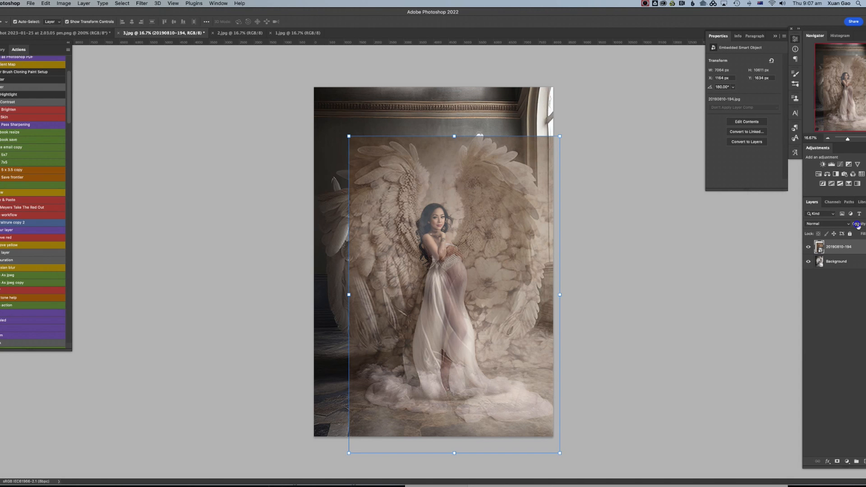
- Restore the model photo layer to full opacity and rasterize it
{"action": "right_click", "coordinate": [851, 247]}
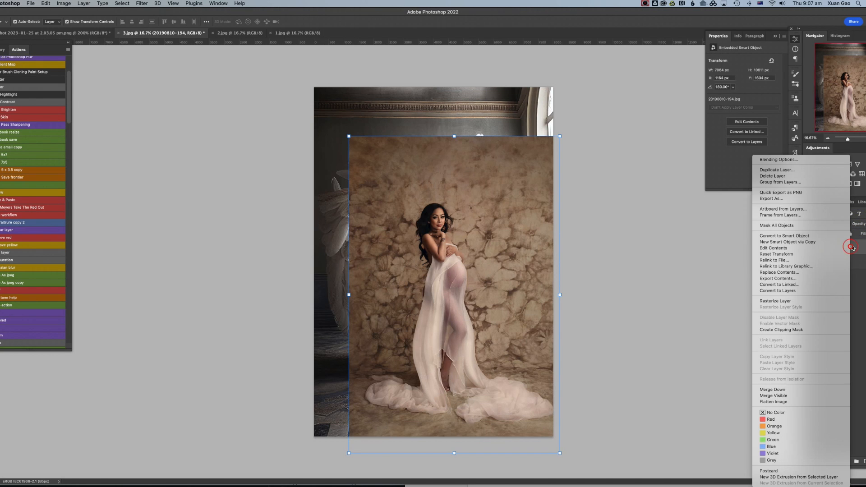
{"action": "left_click", "coordinate": [790, 301]}
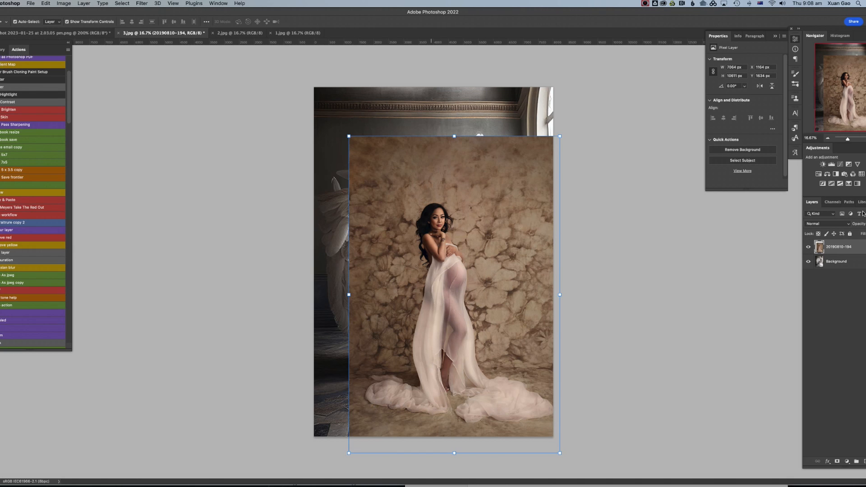
- Lower the model layer's opacity temporarily to check the model against the wings, and restore it to full
{"action": "left_click_drag", "start_coordinate": [862, 231], "coordinate": [865, 233]}
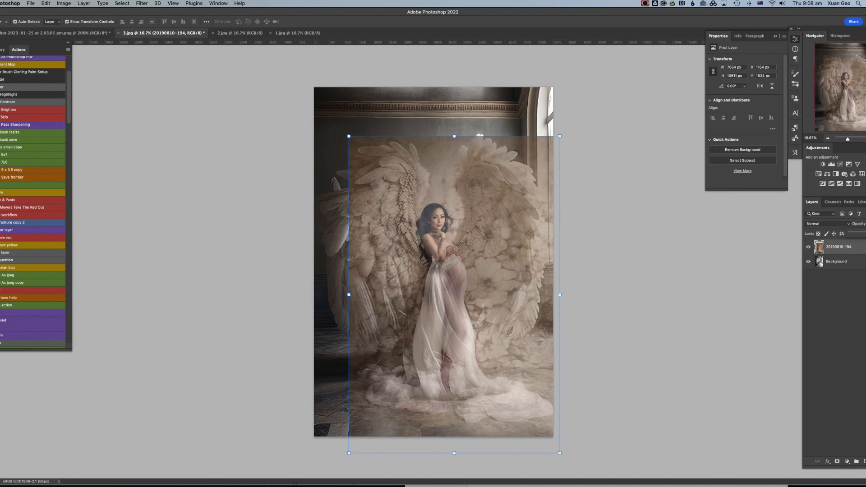
{"action": "left_click_drag", "start_coordinate": [865, 234], "coordinate": [865, 233]}
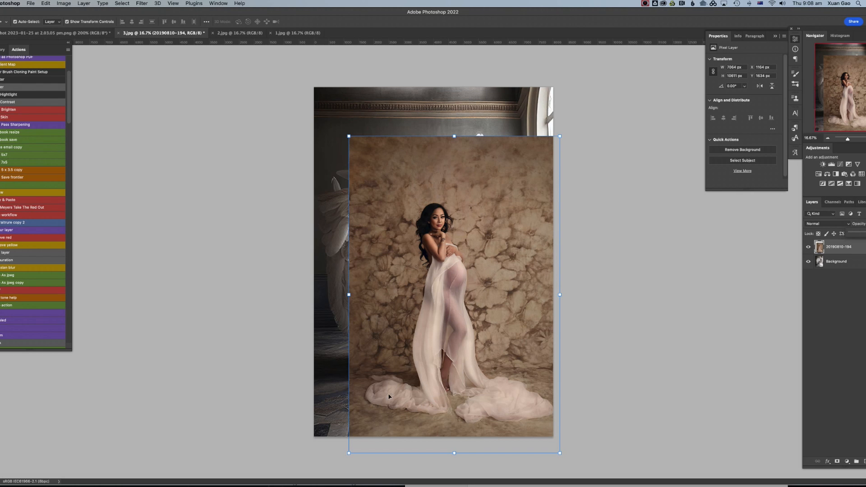
- Liquify the model photo with a large brush, pushing the left part of the dress train outward and reshaping its lower edge
{"action": "key", "text": "super+shift+x"}
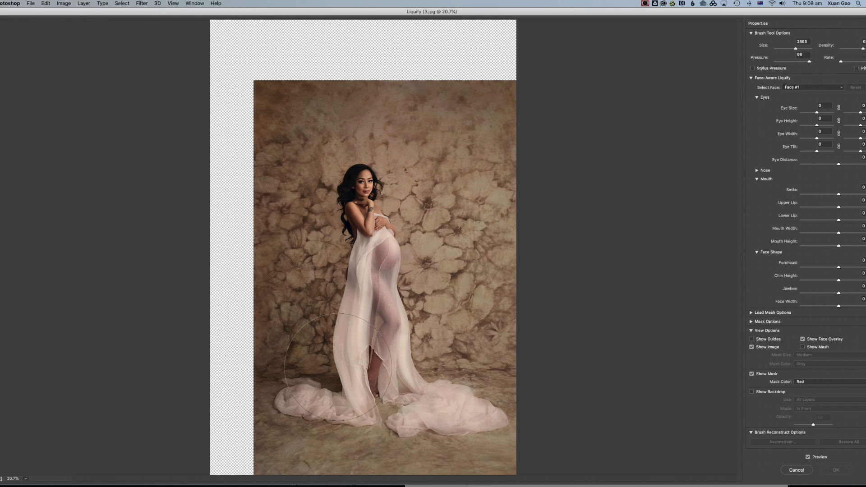
{"action": "mouse_move", "coordinate": [310, 410]}
{"action": "left_mouse_down"}
{"action": "mouse_move", "coordinate": [332, 411]}
{"action": "mouse_move", "coordinate": [311, 419]}
{"action": "mouse_move", "coordinate": [323, 426]}
{"action": "mouse_move", "coordinate": [272, 413]}
{"action": "left_mouse_up"}
{"action": "mouse_move", "coordinate": [355, 424]}
{"action": "left_mouse_down"}
{"action": "mouse_move", "coordinate": [337, 421]}
{"action": "mouse_move", "coordinate": [298, 432]}
{"action": "mouse_move", "coordinate": [273, 421]}
{"action": "left_mouse_up"}
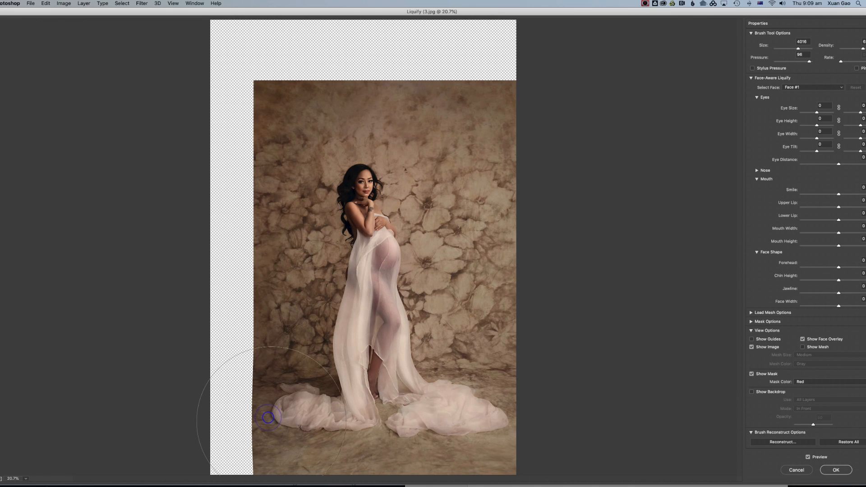
{"action": "left_click_drag", "start_coordinate": [405, 438], "coordinate": [383, 440]}
{"action": "left_click_drag", "start_coordinate": [269, 408], "coordinate": [266, 410]}
{"action": "left_click_drag", "start_coordinate": [306, 436], "coordinate": [349, 443]}
{"action": "left_click_drag", "start_coordinate": [424, 442], "coordinate": [418, 435]}
{"action": "left_click_drag", "start_coordinate": [363, 431], "coordinate": [389, 440]}
{"action": "left_click_drag", "start_coordinate": [335, 434], "coordinate": [333, 432]}
{"action": "left_click_drag", "start_coordinate": [275, 418], "coordinate": [278, 416]}
{"action": "key", "text": "Return"}
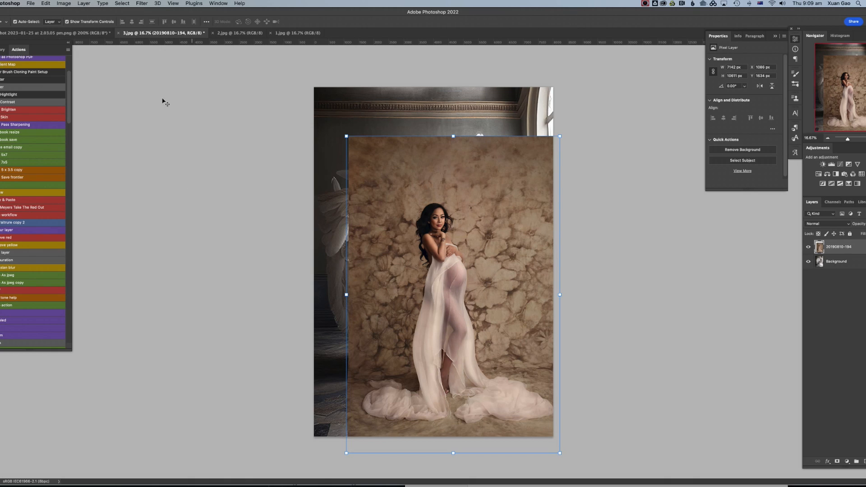
- Choose the Quick Selection tool and select the model with Select Subject in the Select and Mask workspace
{"action": "key", "text": "w"}
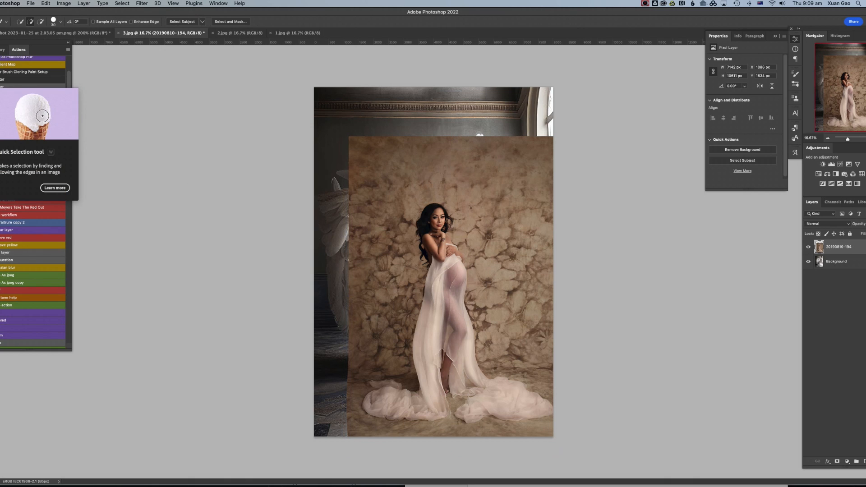
{"action": "left_click", "coordinate": [0, 82]}
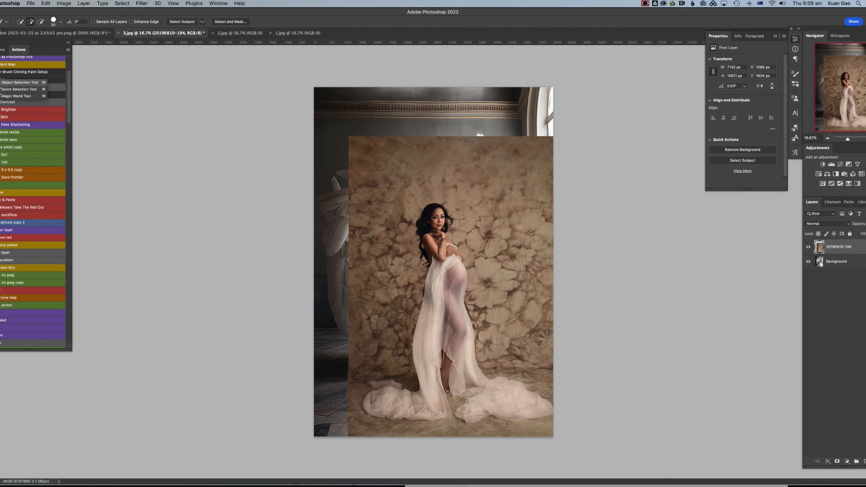
{"action": "left_click", "coordinate": [17, 90]}
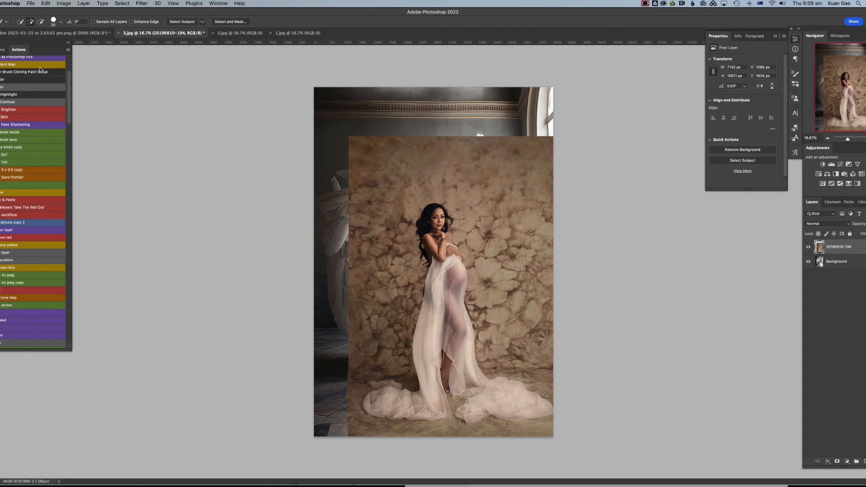
{"action": "left_click", "coordinate": [239, 22]}
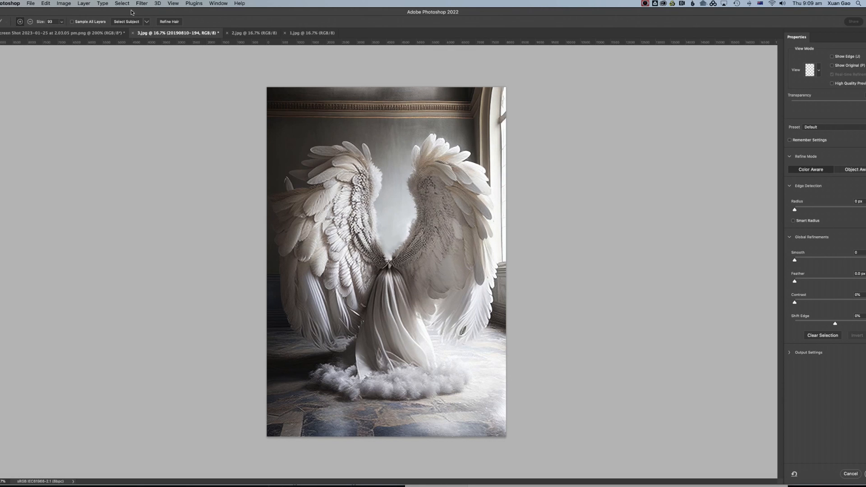
{"action": "left_click", "coordinate": [127, 24]}
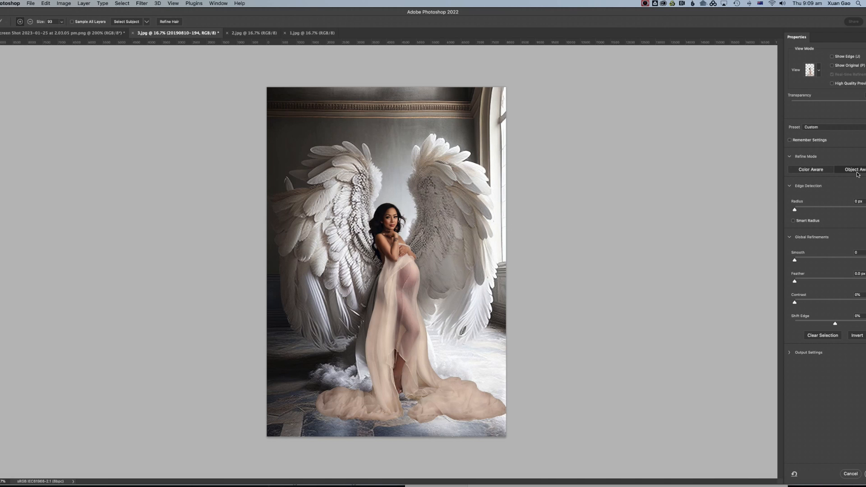
- Set the refine mode to Object Aware and apply Refine Hair to the model's selection
{"action": "left_click", "coordinate": [817, 170]}
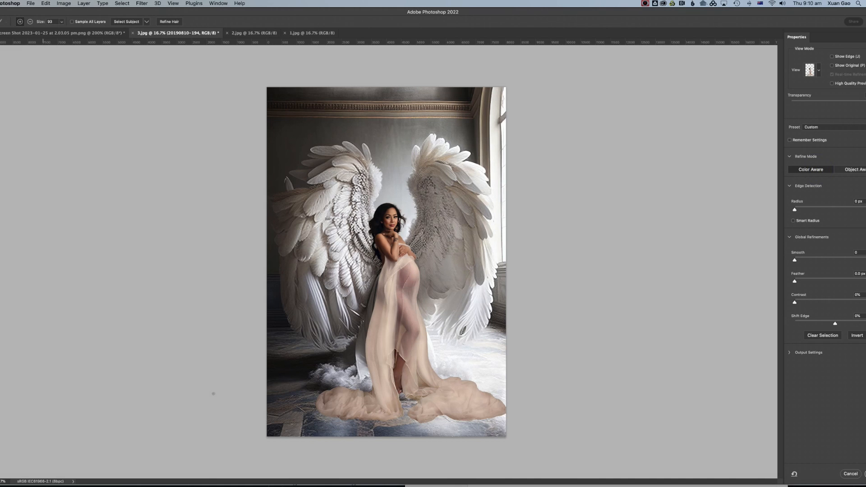
{"action": "scroll", "coordinate": [412, 219], "scroll_direction": "up", "scroll_amount": 8}
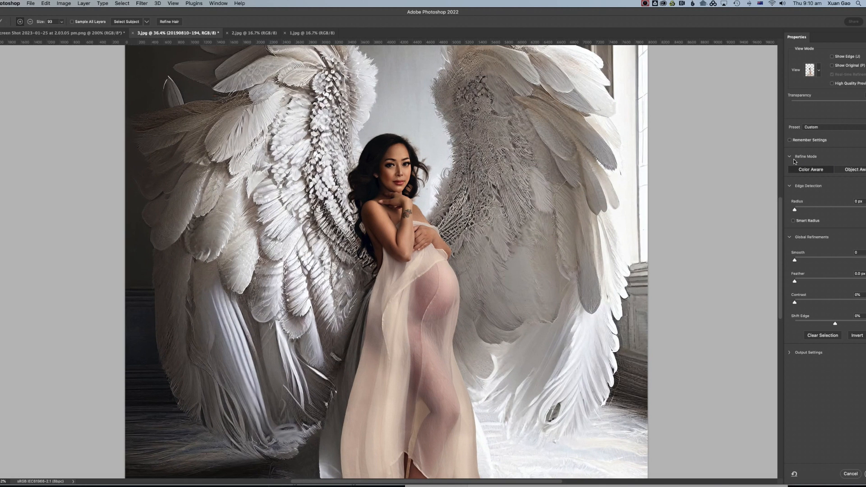
{"action": "left_click", "coordinate": [851, 170]}
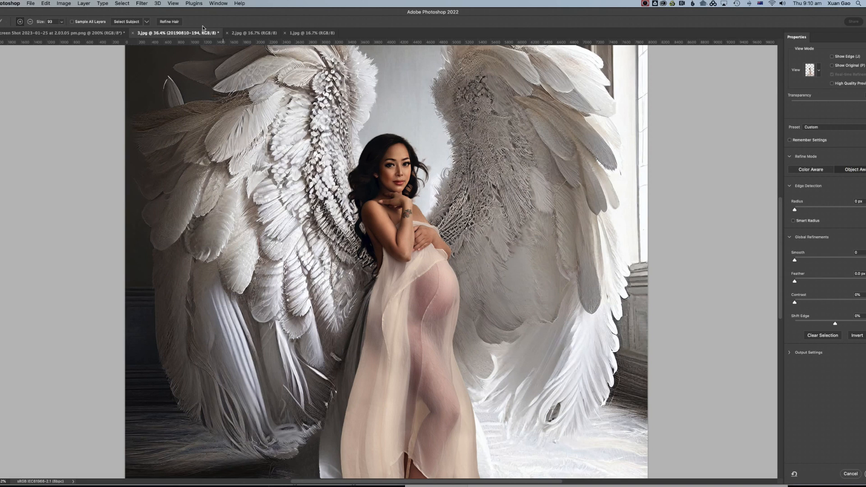
{"action": "left_click", "coordinate": [172, 23]}
{"action": "key", "text": "super+plus"}
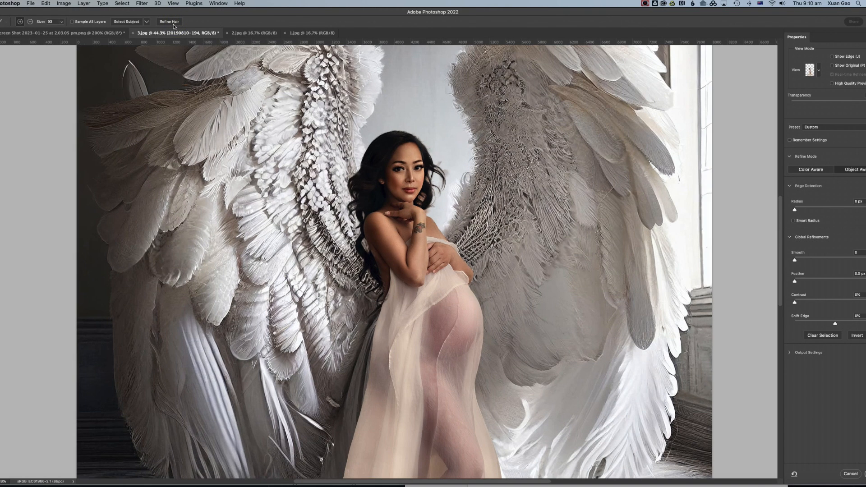
- Check the cutout edges along the dress train, accept the refined selection and apply it as a layer mask
{"action": "scroll", "coordinate": [509, 275], "scroll_direction": "down", "scroll_amount": 10}
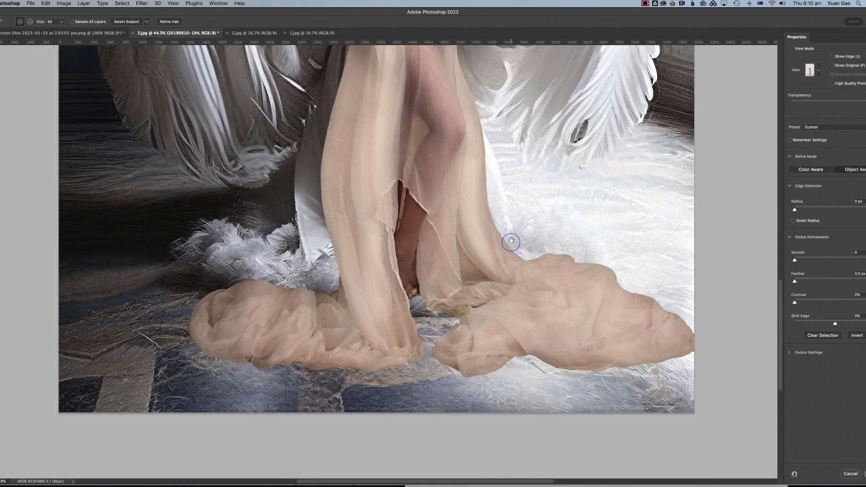
{"action": "mouse_move", "coordinate": [510, 242]}
{"action": "left_mouse_down"}
{"action": "mouse_move", "coordinate": [497, 259]}
{"action": "mouse_move", "coordinate": [519, 288]}
{"action": "mouse_move", "coordinate": [523, 281]}
{"action": "left_mouse_up"}
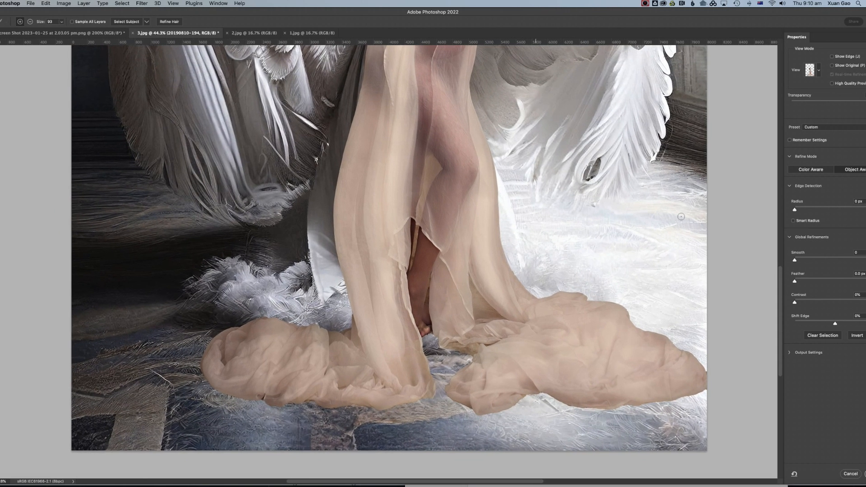
{"action": "key", "text": "super+minus"}
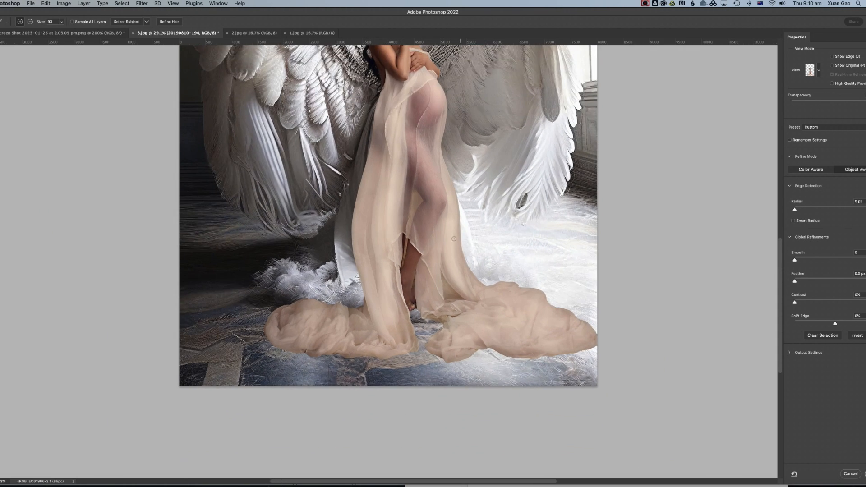
{"action": "key", "text": "super+minus"}
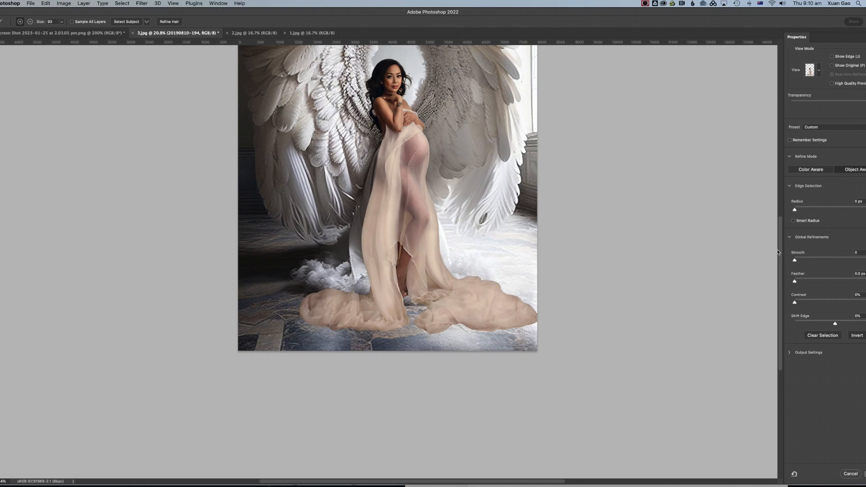
{"action": "left_click_drag", "start_coordinate": [439, 213], "coordinate": [450, 298]}
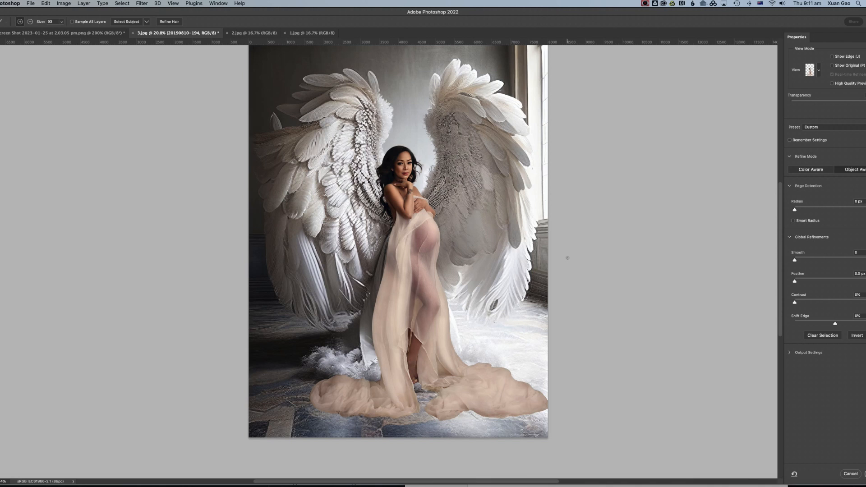
{"action": "key", "text": "Return"}
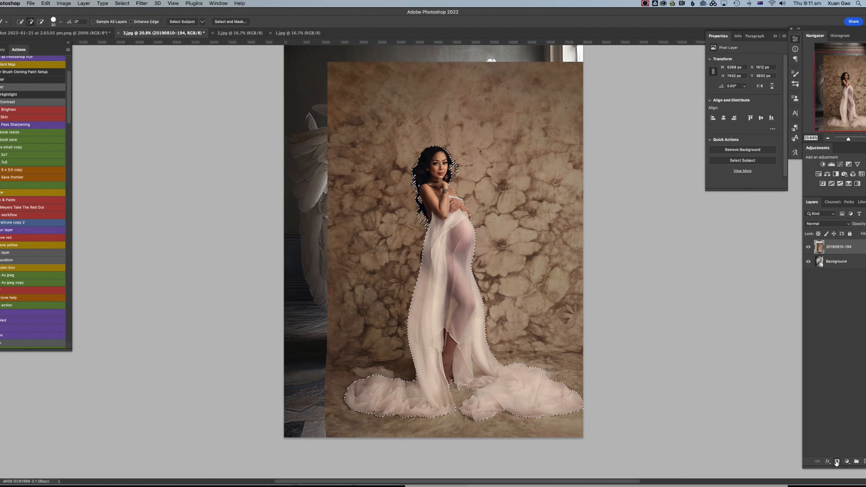
{"action": "left_click", "coordinate": [836, 462]}
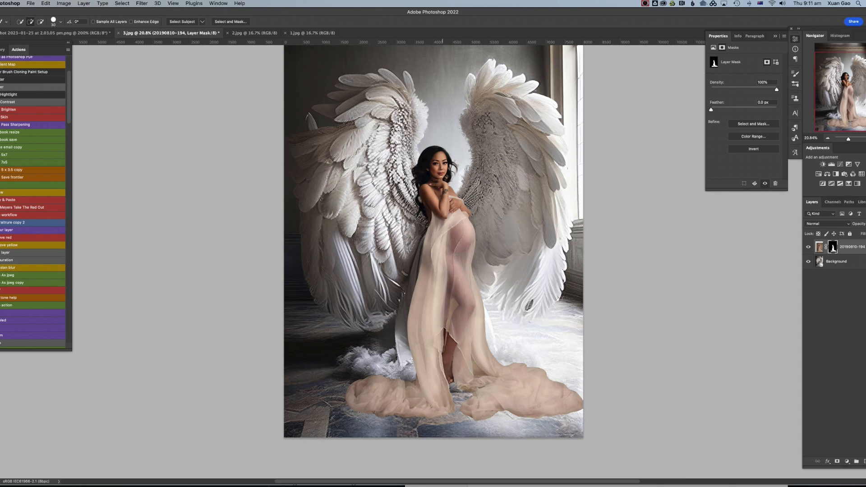
- Liquify the image of the masked model layer, pushing the left end of the dress train outward to fill the mask
{"action": "left_click", "coordinate": [827, 138]}
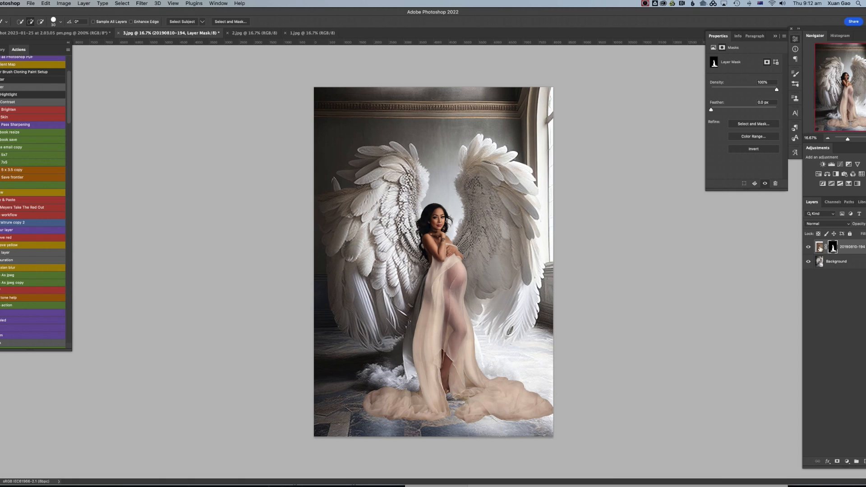
{"action": "left_click", "coordinate": [820, 247]}
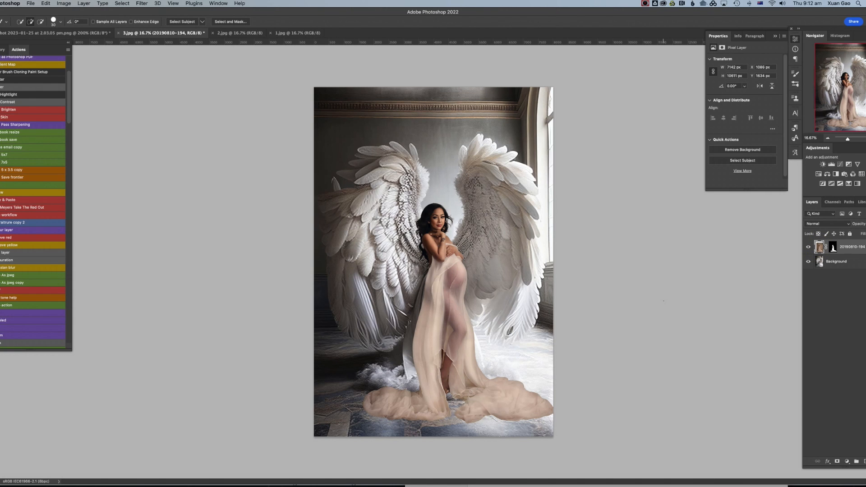
{"action": "key", "text": "super+shift+a"}
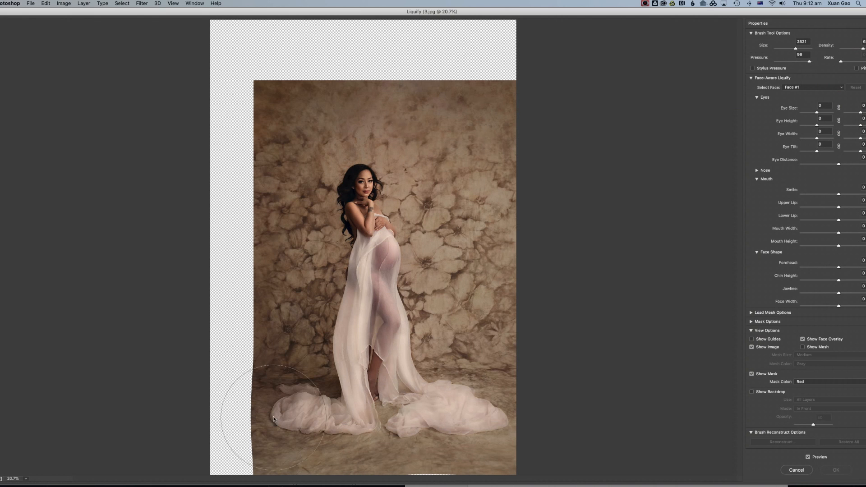
{"action": "mouse_move", "coordinate": [270, 413]}
{"action": "left_mouse_down"}
{"action": "mouse_move", "coordinate": [314, 415]}
{"action": "mouse_move", "coordinate": [267, 409]}
{"action": "mouse_move", "coordinate": [303, 428]}
{"action": "mouse_move", "coordinate": [248, 426]}
{"action": "mouse_move", "coordinate": [272, 423]}
{"action": "left_mouse_up"}
{"action": "left_click_drag", "start_coordinate": [286, 404], "coordinate": [273, 411]}
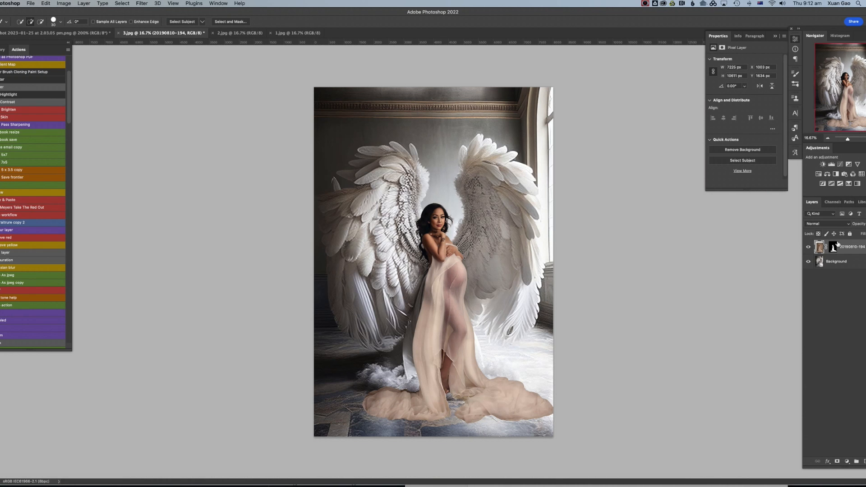
- Target the model's layer mask and set up the Brush tool at 100% opacity with a size of 332 px
{"action": "left_click", "coordinate": [833, 247]}
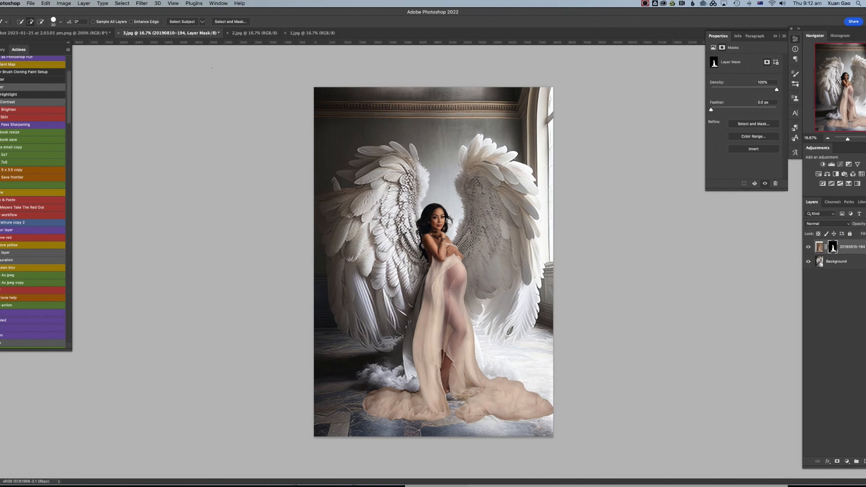
{"action": "key", "text": "b"}
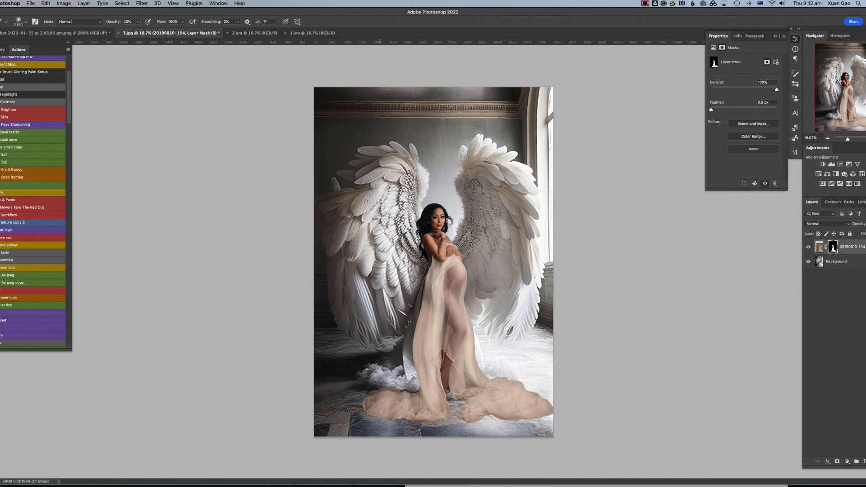
{"action": "right_click", "coordinate": [403, 405]}
{"action": "left_click_drag", "start_coordinate": [482, 378], "coordinate": [475, 378]}
{"action": "left_click", "coordinate": [369, 411]}
- Reduce the mask brush size with hardness at 50% and dab the mask at the hair's right edge beside the face
{"action": "key", "text": "super+equal"}
{"action": "key", "text": "super+equal"}
{"action": "key", "text": "super+equal"}
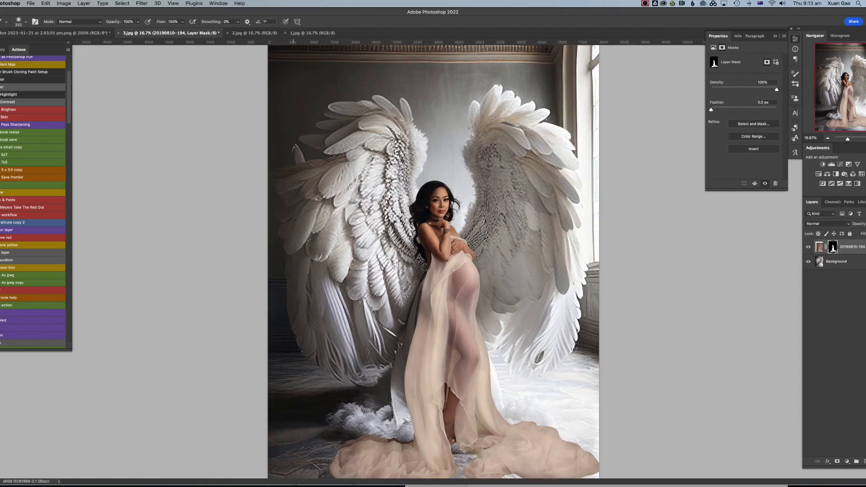
{"action": "key", "text": "super+equal"}
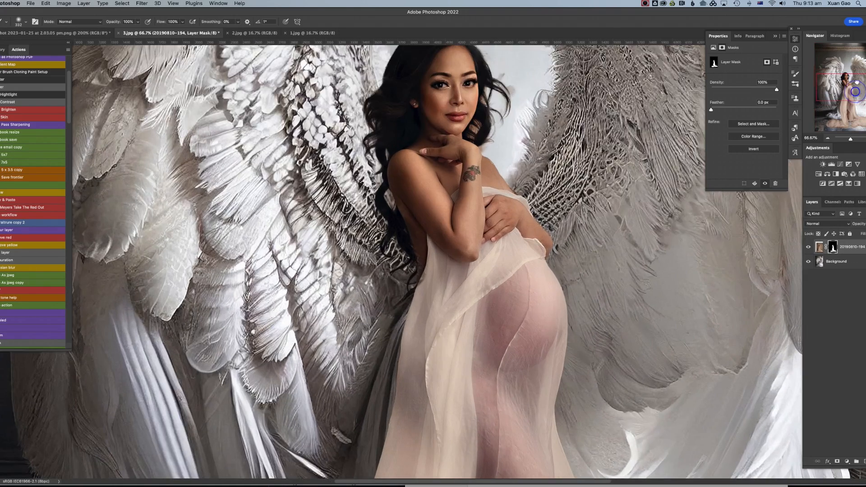
{"action": "left_click_drag", "start_coordinate": [853, 94], "coordinate": [855, 84]}
{"action": "right_click", "coordinate": [493, 246]}
{"action": "left_click", "coordinate": [559, 279]}
{"action": "left_click", "coordinate": [554, 279]}
{"action": "left_click", "coordinate": [545, 264]}
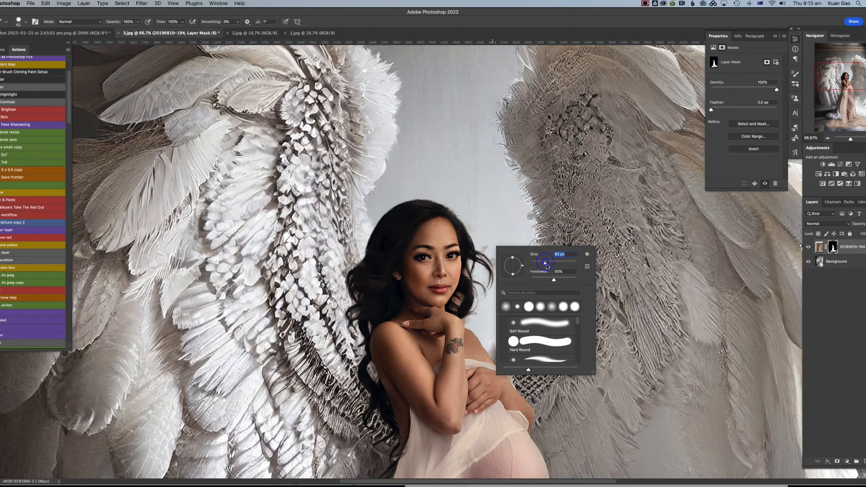
{"action": "left_click", "coordinate": [484, 243]}
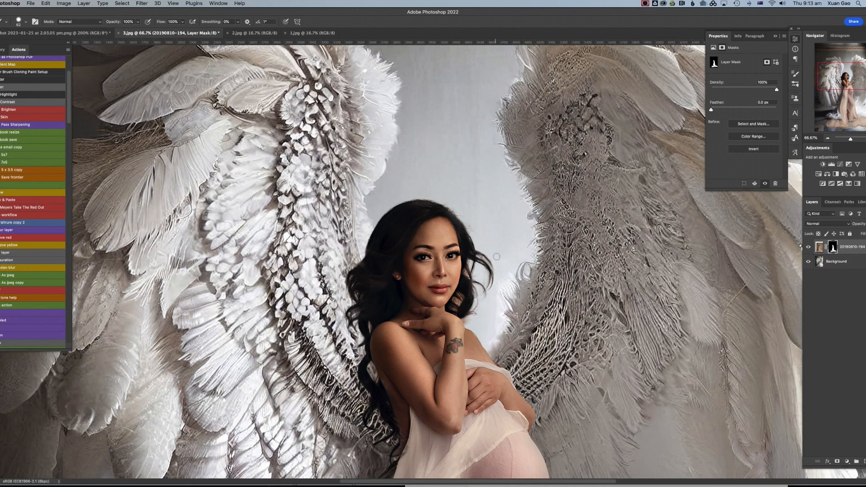
{"action": "left_click", "coordinate": [475, 233]}
- Set the size of the model's mask brush to 54 px beside the hair
{"action": "right_click", "coordinate": [500, 265]}
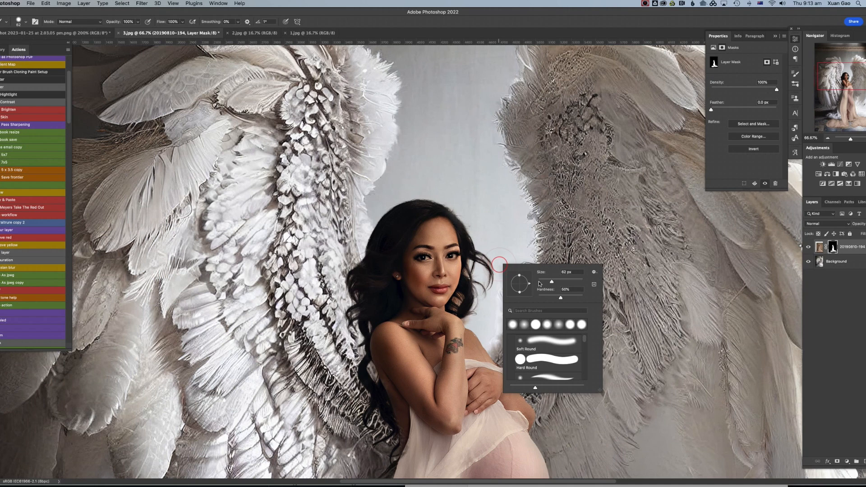
{"action": "left_click", "coordinate": [542, 282]}
{"action": "key", "text": "Return"}
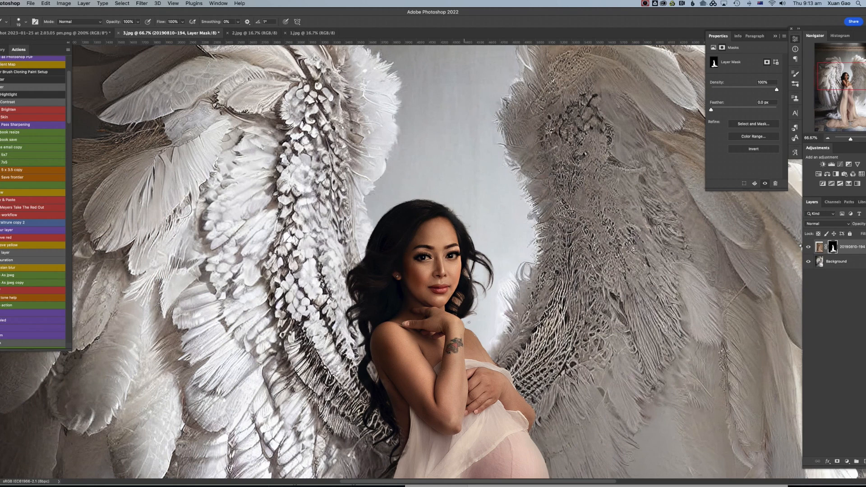
{"action": "right_click", "coordinate": [488, 252]}
{"action": "left_click_drag", "start_coordinate": [547, 270], "coordinate": [539, 269]}
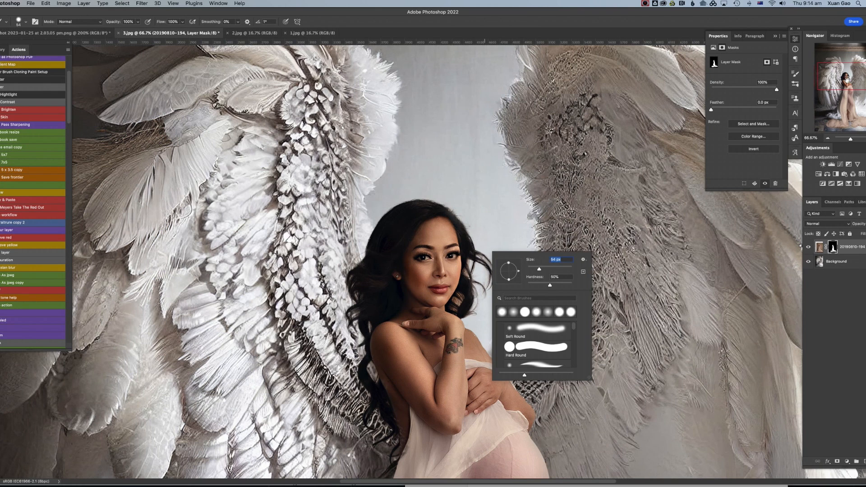
{"action": "left_click_drag", "start_coordinate": [847, 81], "coordinate": [845, 80]}
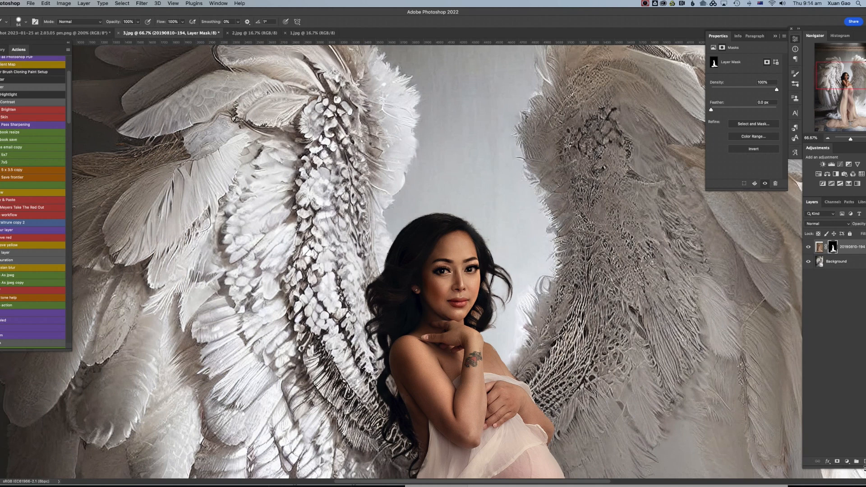
- Add a new layer above the model in Color blend mode and sample the light grey backdrop beside the hair as foreground colour
{"action": "left_click", "coordinate": [863, 461]}
{"action": "left_click", "coordinate": [825, 223]}
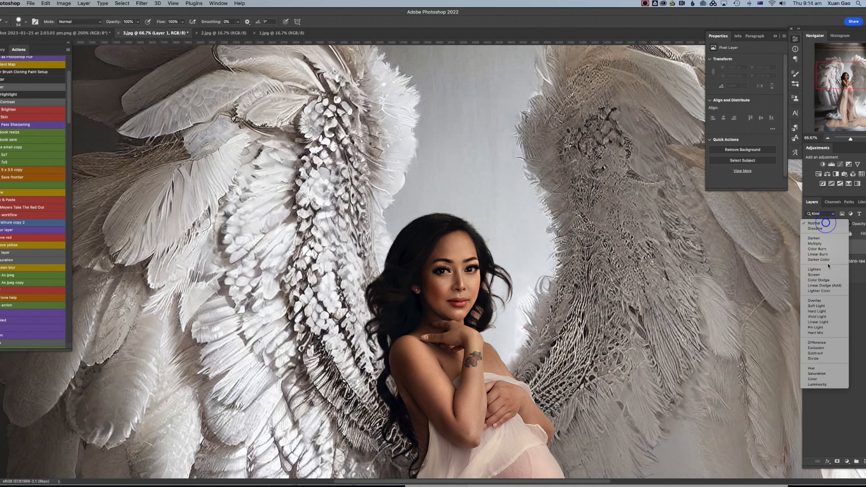
{"action": "left_click", "coordinate": [817, 379]}
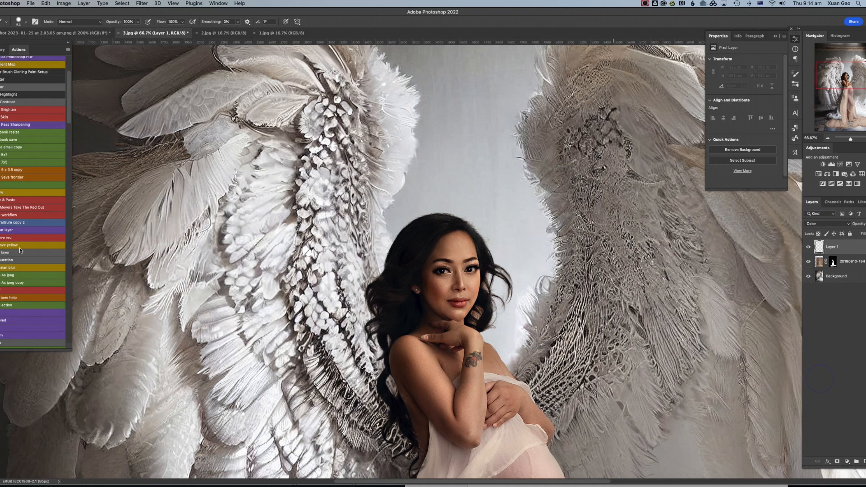
{"action": "left_click", "coordinate": [504, 258]}
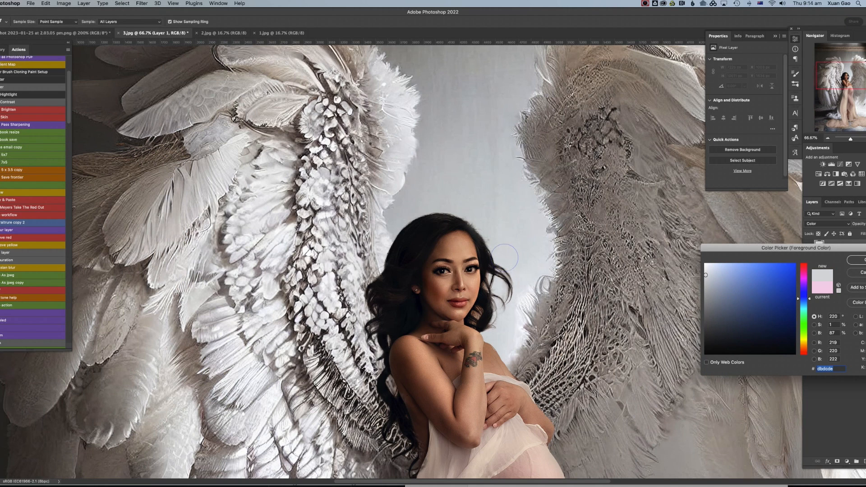
{"action": "left_click", "coordinate": [858, 261]}
- Paint the grey over the inner curls on the hair's right side with a resized soft brush at 30% opacity
{"action": "left_click_drag", "start_coordinate": [484, 283], "coordinate": [484, 292]}
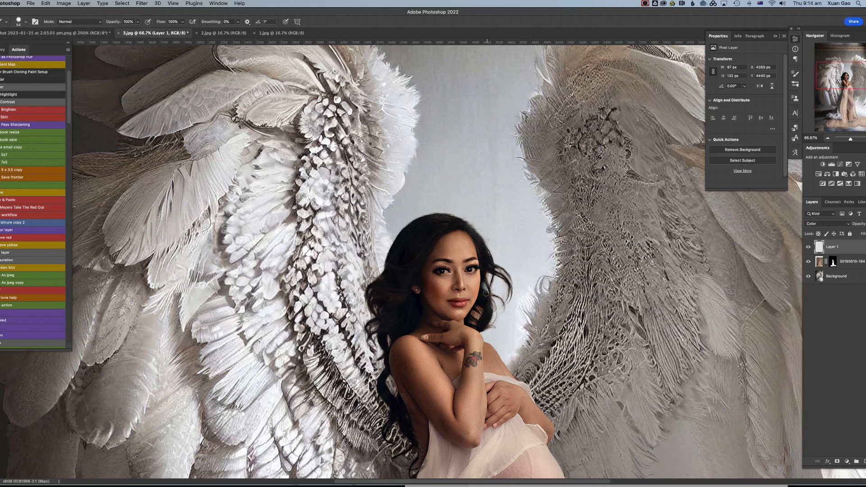
{"action": "key", "text": "3"}
{"action": "right_click", "coordinate": [486, 285]}
{"action": "left_click", "coordinate": [530, 301]}
{"action": "left_click", "coordinate": [536, 316]}
{"action": "left_click", "coordinate": [481, 282]}
{"action": "right_click", "coordinate": [483, 276]}
{"action": "left_click", "coordinate": [539, 300]}
{"action": "left_click", "coordinate": [479, 282]}
{"action": "mouse_move", "coordinate": [482, 280]}
{"action": "left_mouse_down"}
{"action": "mouse_move", "coordinate": [491, 280]}
{"action": "mouse_move", "coordinate": [467, 326]}
{"action": "left_mouse_up"}
{"action": "left_click_drag", "start_coordinate": [495, 325], "coordinate": [489, 329]}
- Paint the grey tint along the hair's outer right curls, crown, left edge and the long strands down the back
{"action": "left_click_drag", "start_coordinate": [496, 287], "coordinate": [505, 277]}
{"action": "left_click_drag", "start_coordinate": [501, 269], "coordinate": [508, 262]}
{"action": "mouse_move", "coordinate": [484, 236]}
{"action": "left_mouse_down"}
{"action": "mouse_move", "coordinate": [481, 223]}
{"action": "mouse_move", "coordinate": [455, 212]}
{"action": "left_mouse_up"}
{"action": "left_click_drag", "start_coordinate": [373, 307], "coordinate": [370, 319]}
{"action": "left_click_drag", "start_coordinate": [373, 282], "coordinate": [382, 270]}
{"action": "left_click_drag", "start_coordinate": [390, 334], "coordinate": [387, 342]}
{"action": "left_click_drag", "start_coordinate": [394, 375], "coordinate": [412, 424]}
- Sample the grey from the wing beside the belly and set a soft brush of about 428 px at 20% opacity
{"action": "mouse_move", "coordinate": [839, 98]}
{"action": "left_mouse_down"}
{"action": "mouse_move", "coordinate": [839, 86]}
{"action": "mouse_move", "coordinate": [843, 95]}
{"action": "left_mouse_up"}
{"action": "left_click", "coordinate": [827, 138]}
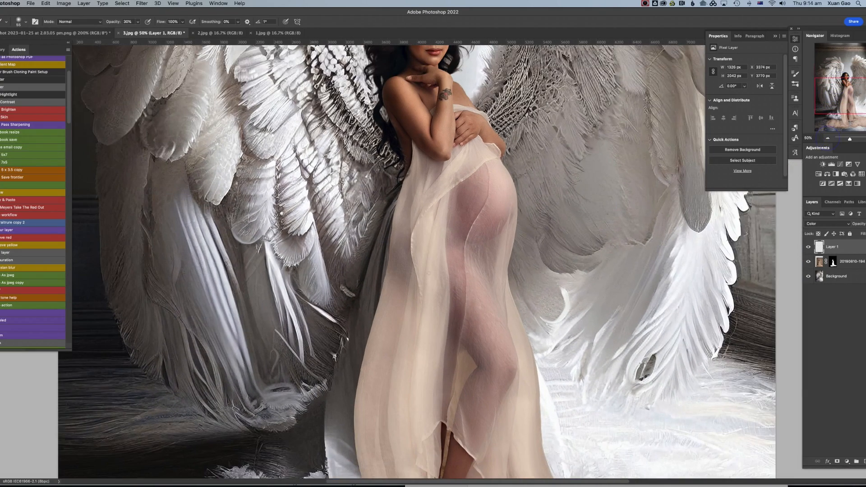
{"action": "left_click", "coordinate": [827, 138]}
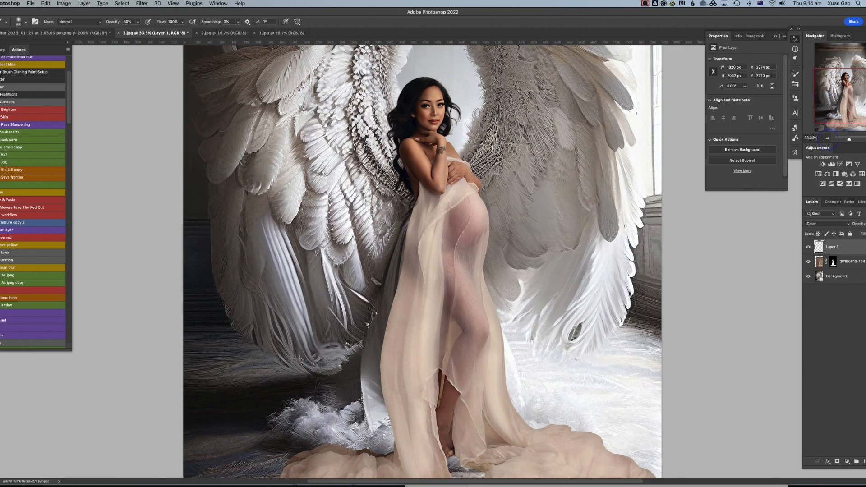
{"action": "left_click", "coordinate": [524, 233]}
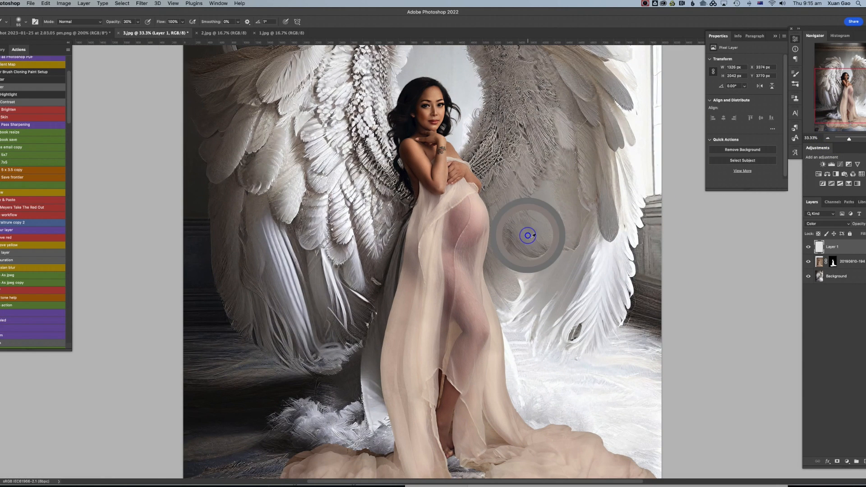
{"action": "right_click", "coordinate": [525, 245]}
{"action": "left_click", "coordinate": [602, 262]}
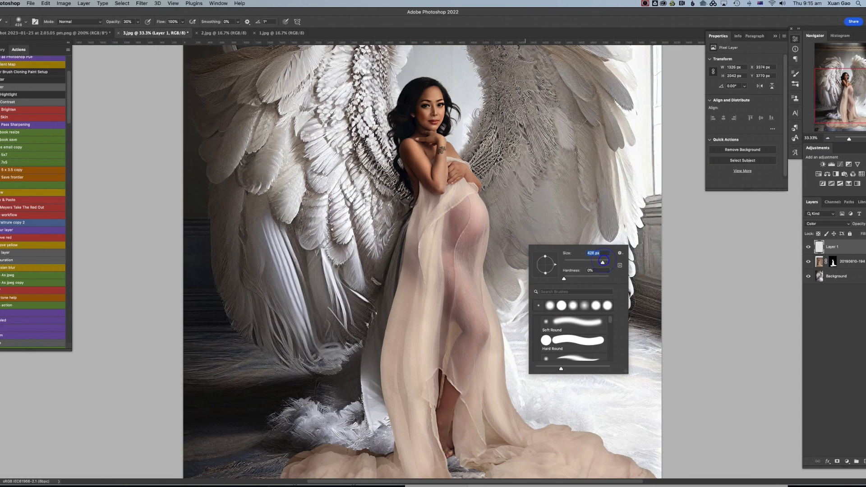
{"action": "left_click", "coordinate": [850, 108]}
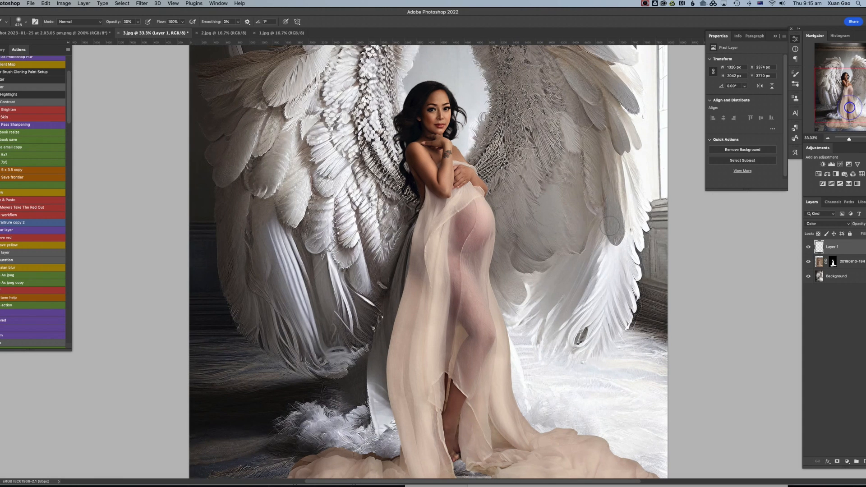
{"action": "key", "text": "2"}
{"action": "left_click", "coordinate": [464, 196]}
{"action": "mouse_move", "coordinate": [419, 324]}
{"action": "left_mouse_down"}
{"action": "mouse_move", "coordinate": [419, 424]}
{"action": "mouse_move", "coordinate": [443, 315]}
{"action": "left_mouse_up"}
{"action": "key", "text": "cmd+z"}
- Paint the grey tint over the dress from bodice to hem on Layer 1, adjusting the soft brush size
{"action": "left_click", "coordinate": [828, 138]}
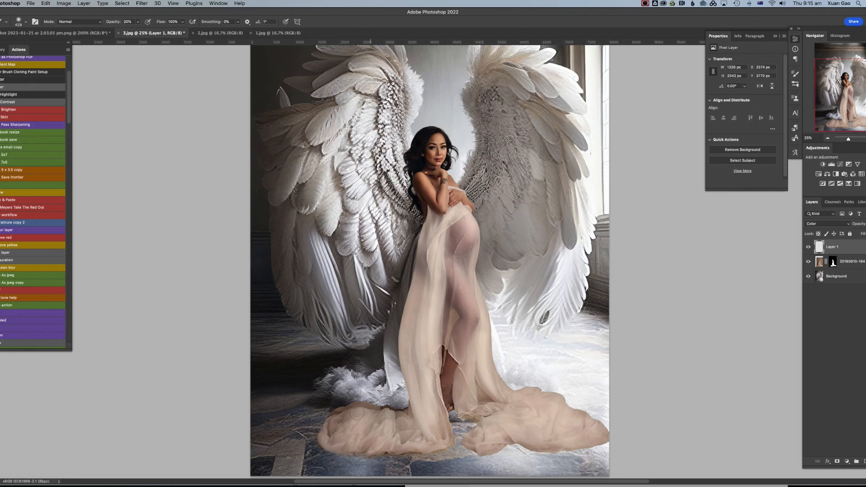
{"action": "mouse_move", "coordinate": [371, 451]}
{"action": "left_mouse_down"}
{"action": "mouse_move", "coordinate": [420, 437]}
{"action": "mouse_move", "coordinate": [384, 444]}
{"action": "mouse_move", "coordinate": [470, 355]}
{"action": "left_mouse_up"}
{"action": "right_click", "coordinate": [501, 316]}
{"action": "left_click_drag", "start_coordinate": [551, 333], "coordinate": [553, 333]}
{"action": "left_click", "coordinate": [476, 276]}
{"action": "right_click", "coordinate": [497, 334]}
{"action": "left_click", "coordinate": [570, 350]}
{"action": "left_click", "coordinate": [436, 214]}
{"action": "mouse_move", "coordinate": [431, 232]}
{"action": "left_mouse_down"}
{"action": "mouse_move", "coordinate": [413, 348]}
{"action": "mouse_move", "coordinate": [426, 295]}
{"action": "mouse_move", "coordinate": [434, 302]}
{"action": "mouse_move", "coordinate": [411, 296]}
{"action": "mouse_move", "coordinate": [411, 368]}
{"action": "mouse_move", "coordinate": [429, 425]}
{"action": "mouse_move", "coordinate": [438, 398]}
{"action": "left_mouse_up"}
{"action": "left_click_drag", "start_coordinate": [462, 236], "coordinate": [471, 266]}
{"action": "mouse_move", "coordinate": [480, 294]}
{"action": "left_mouse_down"}
{"action": "mouse_move", "coordinate": [473, 400]}
{"action": "mouse_move", "coordinate": [472, 374]}
{"action": "left_mouse_up"}
- Tint the hem and the right part of the dress train with the grey brush
{"action": "mouse_move", "coordinate": [471, 426]}
{"action": "left_mouse_down"}
{"action": "mouse_move", "coordinate": [467, 441]}
{"action": "mouse_move", "coordinate": [468, 432]}
{"action": "left_mouse_up"}
{"action": "left_click_drag", "start_coordinate": [510, 436], "coordinate": [518, 441]}
{"action": "left_click", "coordinate": [569, 450]}
{"action": "left_click", "coordinate": [548, 436]}
{"action": "left_click_drag", "start_coordinate": [529, 408], "coordinate": [558, 402]}
{"action": "left_click", "coordinate": [522, 391]}
{"action": "left_click_drag", "start_coordinate": [502, 376], "coordinate": [495, 355]}
- Tint the remaining warm areas of the lower dress, the middle of the hem and both ends of the train
{"action": "left_click", "coordinate": [491, 343]}
{"action": "left_click", "coordinate": [479, 371]}
{"action": "left_click", "coordinate": [470, 372]}
{"action": "left_click", "coordinate": [489, 347]}
{"action": "left_click", "coordinate": [474, 390]}
{"action": "left_click", "coordinate": [491, 418]}
{"action": "left_click", "coordinate": [583, 418]}
{"action": "left_click_drag", "start_coordinate": [440, 415], "coordinate": [445, 444]}
{"action": "left_click_drag", "start_coordinate": [438, 398], "coordinate": [439, 450]}
{"action": "left_click", "coordinate": [320, 428]}
- Reduce the soft brush to about 46 px and touch up the tint around the knee and the dress slit
{"action": "right_click", "coordinate": [517, 363]}
{"action": "left_click", "coordinate": [516, 363]}
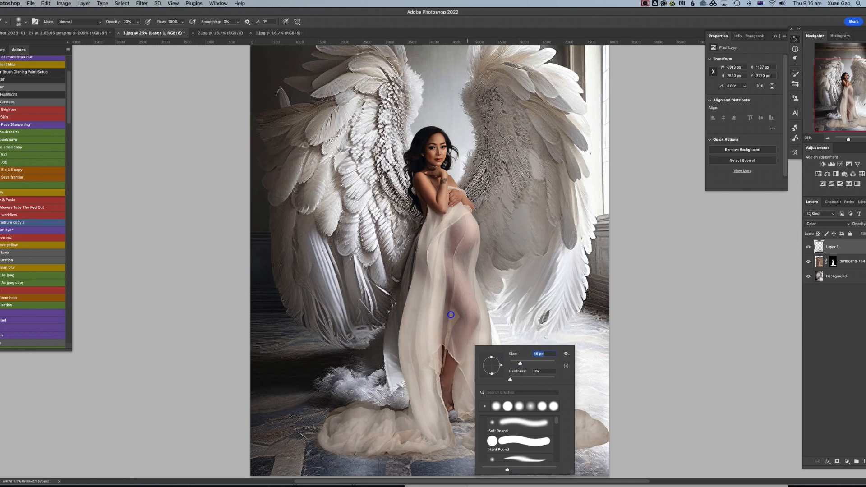
{"action": "left_click", "coordinate": [451, 313]}
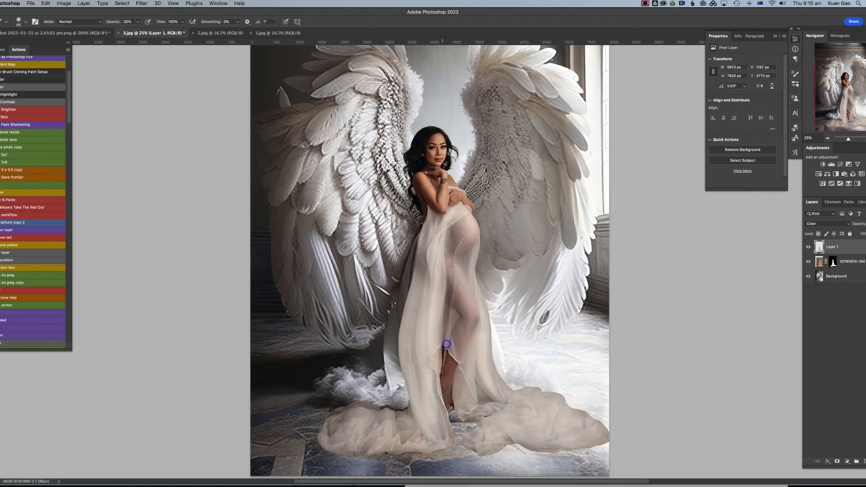
{"action": "left_click_drag", "start_coordinate": [440, 370], "coordinate": [455, 311]}
{"action": "right_click", "coordinate": [446, 354]}
{"action": "left_click", "coordinate": [537, 377]}
{"action": "left_click", "coordinate": [441, 392]}
{"action": "key", "text": "super+z"}
- Add a layer mask to Layer 1 and dab it over the bare lower leg with a 134 px soft brush
{"action": "left_click", "coordinate": [837, 461]}
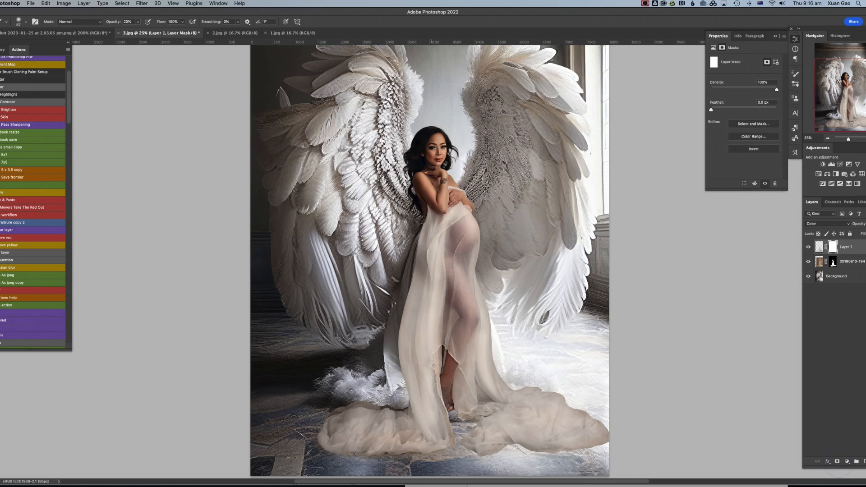
{"action": "right_click", "coordinate": [487, 380]}
{"action": "left_click", "coordinate": [550, 375]}
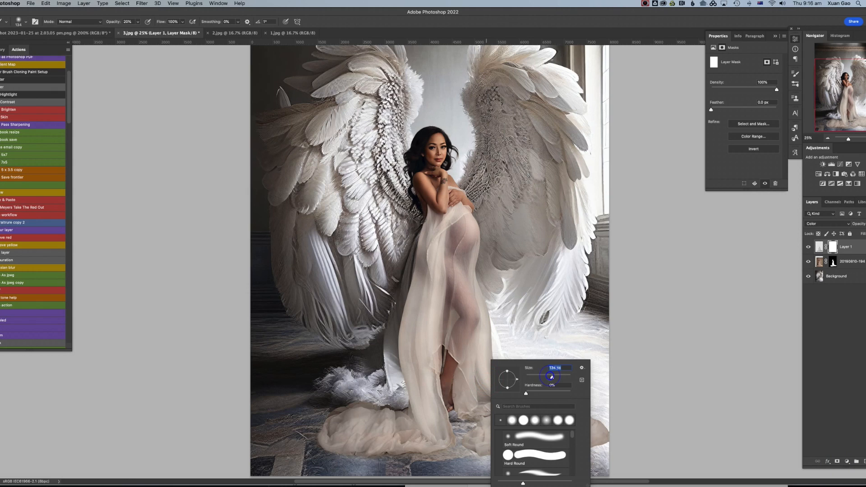
{"action": "left_click", "coordinate": [445, 384]}
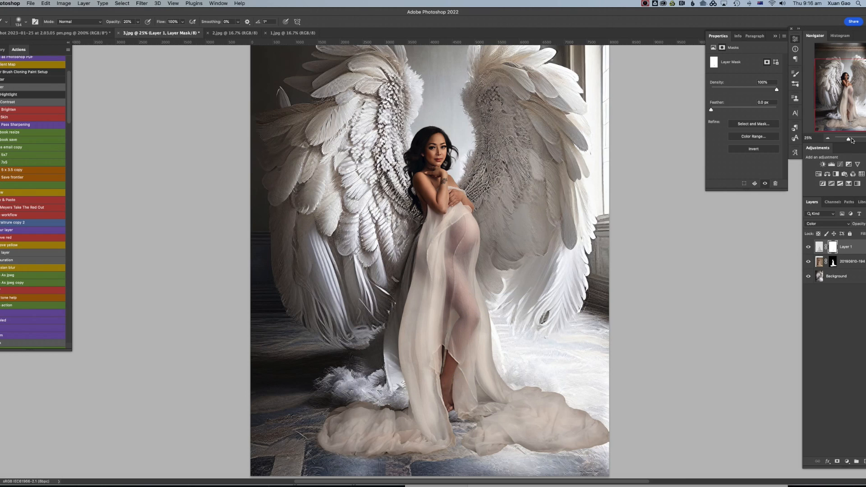
- Compare the whole image with and without the colour tint on Layer 1
{"action": "left_click", "coordinate": [828, 138]}
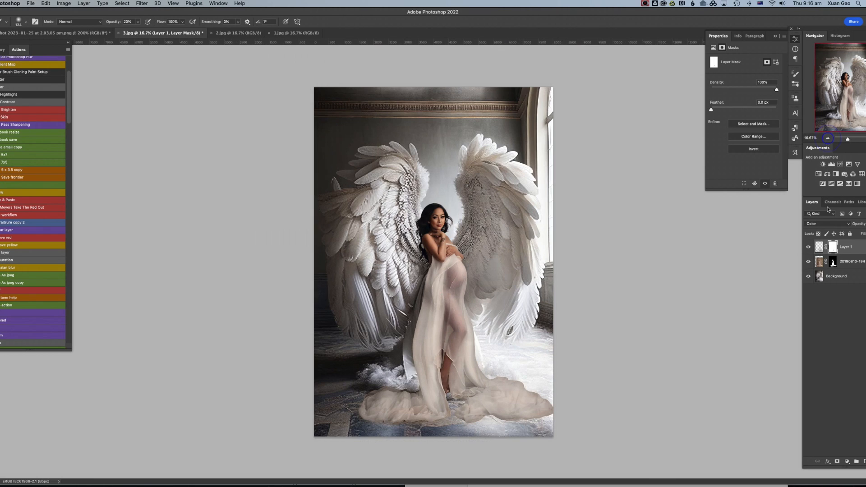
{"action": "left_click", "coordinate": [809, 247]}
{"action": "left_click", "coordinate": [810, 247]}
{"action": "left_click", "coordinate": [810, 247]}
{"action": "left_click", "coordinate": [809, 248]}
- Target Layer 1's pixels, enlarge the brush to 1400 px and paint the grey tint across the whole dress train
{"action": "left_click", "coordinate": [819, 247]}
{"action": "right_click", "coordinate": [369, 394]}
{"action": "left_click_drag", "start_coordinate": [411, 377], "coordinate": [439, 377]}
{"action": "mouse_move", "coordinate": [382, 403]}
{"action": "left_mouse_down"}
{"action": "mouse_move", "coordinate": [434, 413]}
{"action": "mouse_move", "coordinate": [463, 372]}
{"action": "mouse_move", "coordinate": [528, 399]}
{"action": "left_mouse_up"}
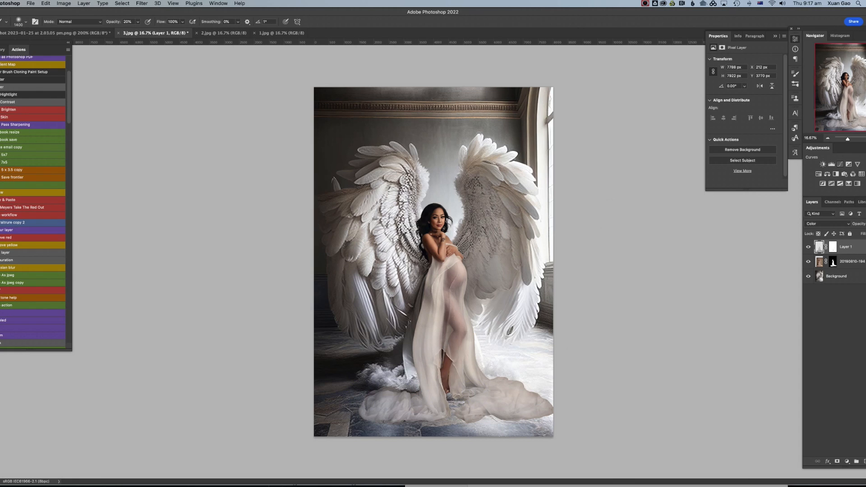
- Reduce the soft brush to 28 px for detail work around the model's upper body
{"action": "key", "text": "super+plus"}
{"action": "key", "text": "super+plus"}
{"action": "key", "text": "super+plus"}
{"action": "left_click_drag", "start_coordinate": [844, 90], "coordinate": [844, 85]}
{"action": "key", "text": "super+plus"}
{"action": "scroll", "coordinate": [549, 258], "scroll_direction": "left", "scroll_amount": 1}
{"action": "right_click", "coordinate": [500, 270]}
{"action": "left_click", "coordinate": [543, 288]}
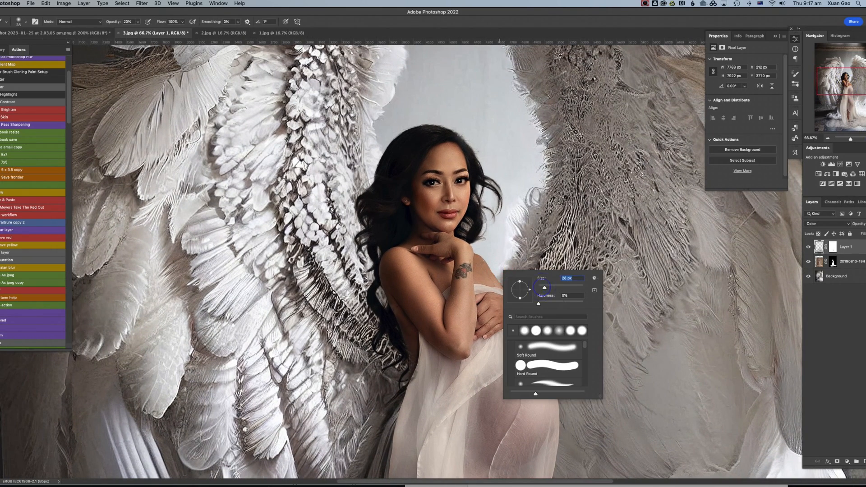
- Target the model's layer mask and set the brush to 70% hardness and 100% opacity
{"action": "left_click", "coordinate": [834, 265]}
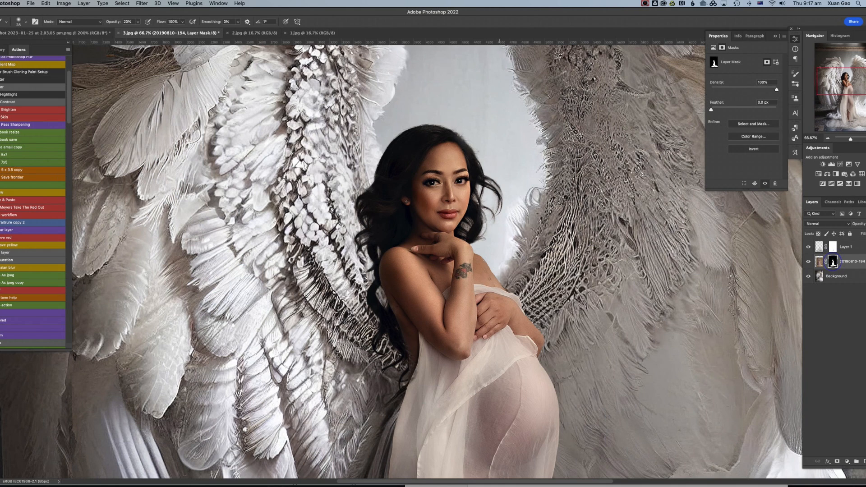
{"action": "key", "text": "super+1"}
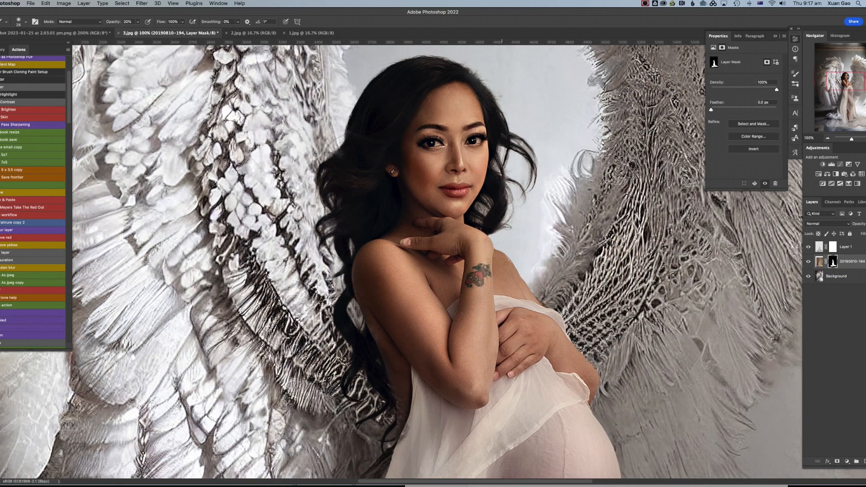
{"action": "left_click_drag", "start_coordinate": [504, 258], "coordinate": [510, 266]}
{"action": "right_click", "coordinate": [512, 266]}
{"action": "left_click", "coordinate": [580, 299]}
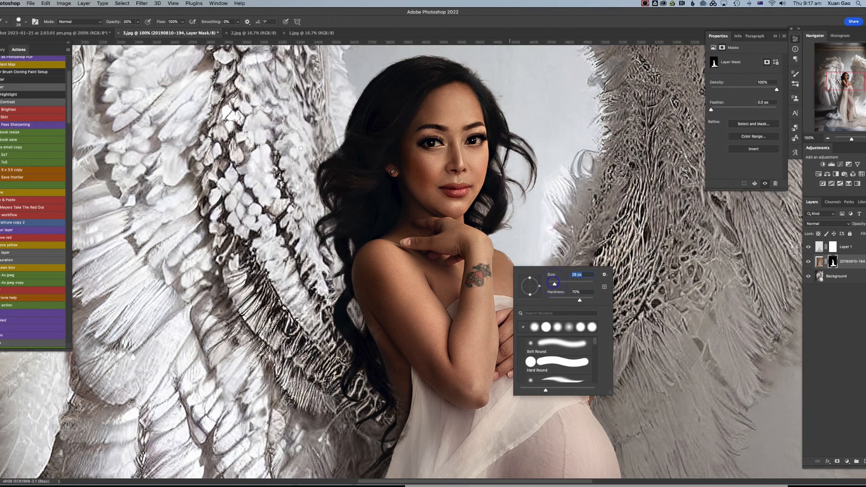
{"action": "key", "text": "0"}
- Shrink the brush and dab the model's mask at the shoulder edge below the hair
{"action": "key", "text": "bracketleft"}
{"action": "key", "text": "bracketleft"}
{"action": "key", "text": "bracketleft"}
{"action": "key", "text": "bracketleft"}
{"action": "key", "text": "bracketleft"}
{"action": "left_click", "coordinate": [512, 266]}
{"action": "left_click", "coordinate": [514, 267]}
- Enlarge the brush and clean up the model's mask along the outer elbow and forearm edge beside the belly
{"action": "key", "text": "bracketright"}
{"action": "key", "text": "bracketright"}
{"action": "key", "text": "bracketright"}
{"action": "key", "text": "bracketright"}
{"action": "key", "text": "bracketright"}
{"action": "key", "text": "bracketright"}
{"action": "key", "text": "bracketright"}
{"action": "left_click_drag", "start_coordinate": [591, 382], "coordinate": [588, 406]}
{"action": "left_click_drag", "start_coordinate": [568, 347], "coordinate": [587, 364]}
- Enlarge the brush further and refine the model's mask along her back beside the long hair strands
{"action": "right_click", "coordinate": [604, 406]}
{"action": "key", "text": "bracketright"}
{"action": "key", "text": "bracketright"}
{"action": "mouse_move", "coordinate": [378, 334]}
{"action": "left_mouse_down"}
{"action": "mouse_move", "coordinate": [392, 365]}
{"action": "mouse_move", "coordinate": [404, 302]}
{"action": "left_mouse_up"}
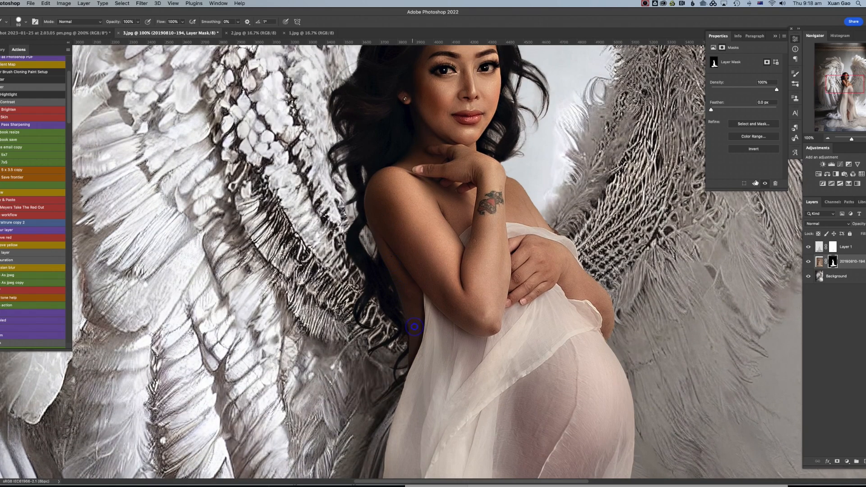
- Add a Levels adjustment above the model layer with midtones 1.36, white input 244 and output levels 19 to 250
{"action": "left_click", "coordinate": [830, 138]}
{"action": "left_click", "coordinate": [831, 137]}
{"action": "left_click_drag", "start_coordinate": [833, 138], "coordinate": [848, 141]}
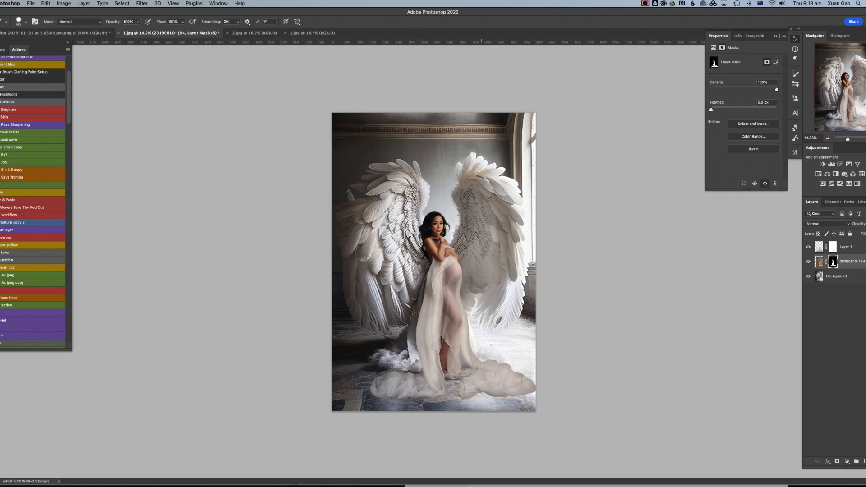
{"action": "left_click", "coordinate": [831, 164]}
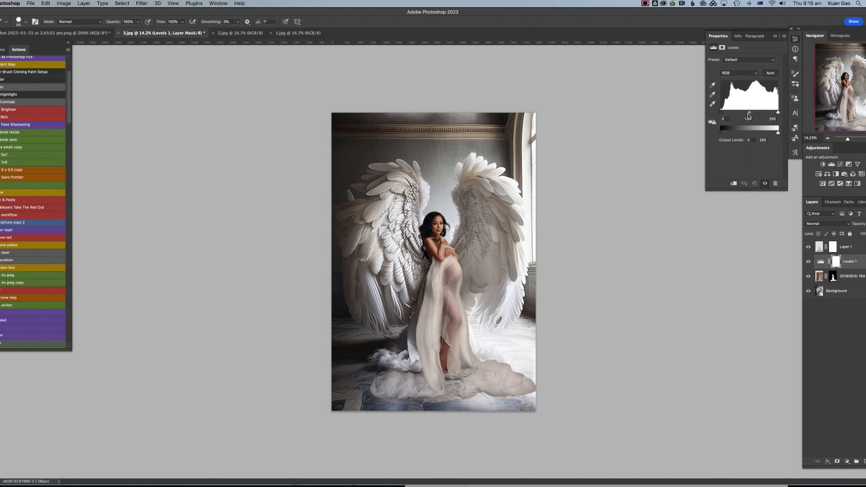
{"action": "left_click_drag", "start_coordinate": [750, 113], "coordinate": [743, 114]}
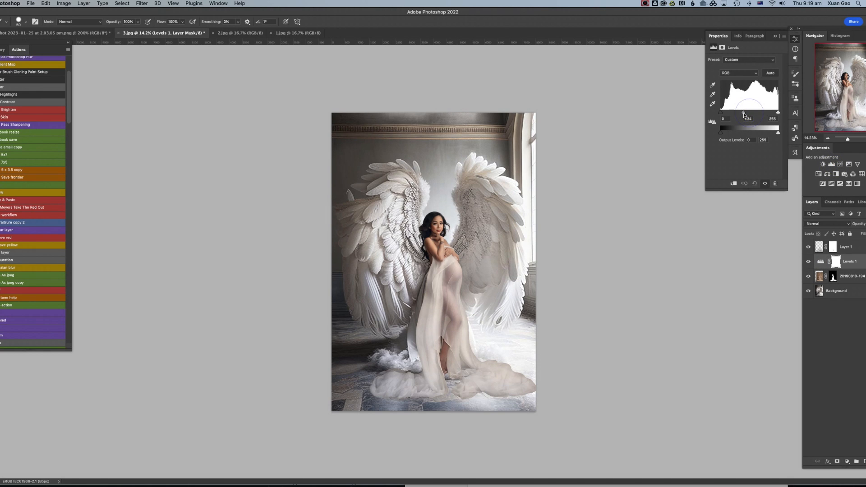
{"action": "mouse_move", "coordinate": [778, 114]}
{"action": "left_mouse_down"}
{"action": "mouse_move", "coordinate": [773, 134]}
{"action": "mouse_move", "coordinate": [776, 113]}
{"action": "left_mouse_up"}
{"action": "left_click_drag", "start_coordinate": [721, 134], "coordinate": [725, 135]}
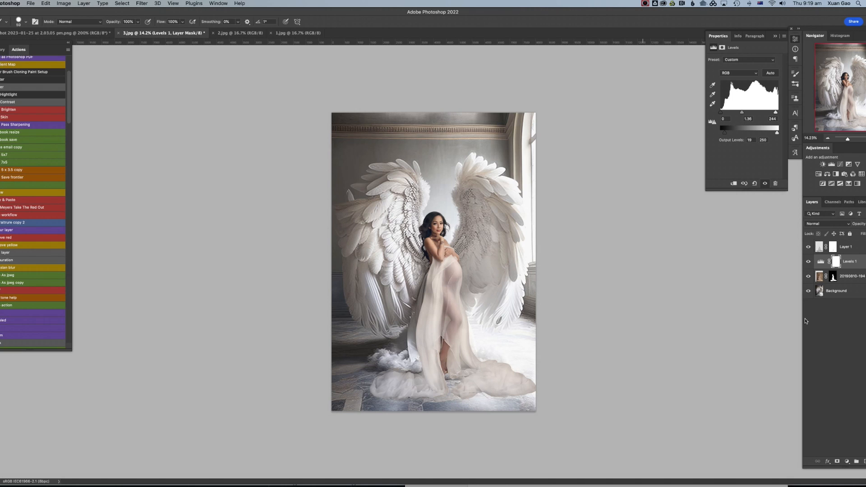
- Invert the Levels layer mask to black and set up a large soft brush at 20% opacity
{"action": "left_click", "coordinate": [836, 262]}
{"action": "key", "text": "super+i"}
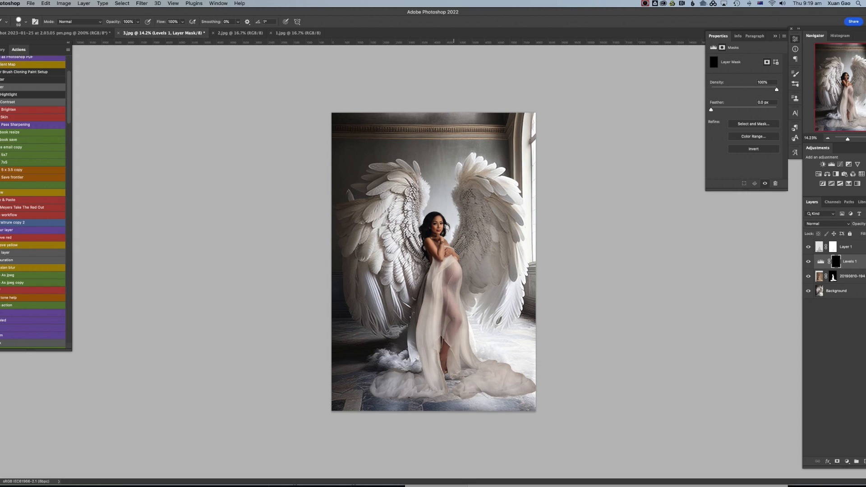
{"action": "right_click", "coordinate": [458, 311]}
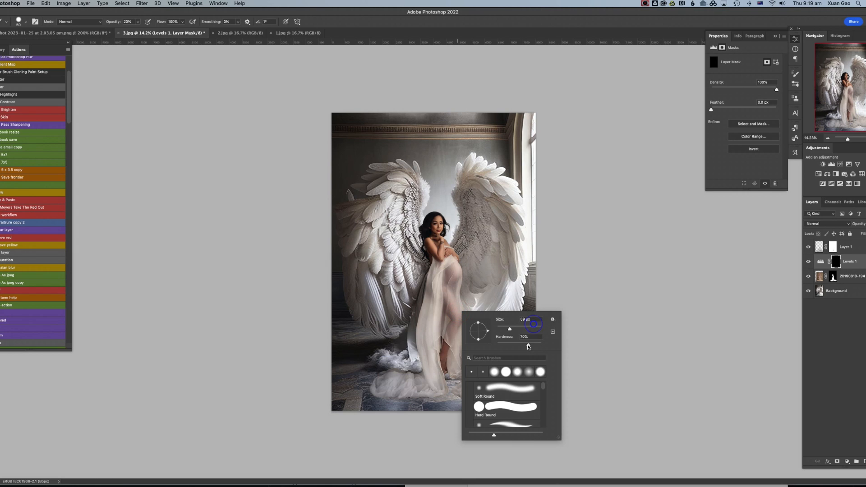
{"action": "left_click", "coordinate": [536, 329]}
{"action": "left_click_drag", "start_coordinate": [522, 345], "coordinate": [484, 347]}
{"action": "left_click", "coordinate": [587, 293]}
- Paint the Levels mask over the lower dress and train, and clip the Levels adjustment to the model layer
{"action": "mouse_move", "coordinate": [460, 324]}
{"action": "left_mouse_down"}
{"action": "mouse_move", "coordinate": [486, 375]}
{"action": "mouse_move", "coordinate": [526, 385]}
{"action": "mouse_move", "coordinate": [464, 387]}
{"action": "mouse_move", "coordinate": [468, 354]}
{"action": "left_mouse_up"}
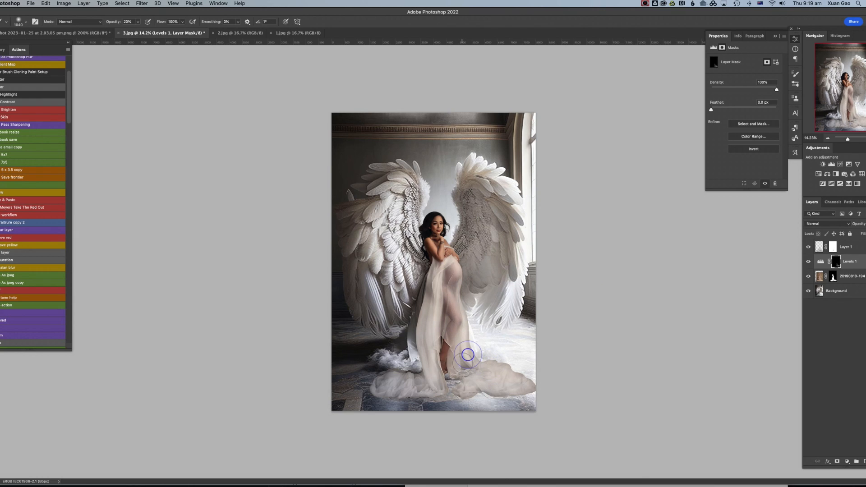
{"action": "mouse_move", "coordinate": [491, 364]}
{"action": "left_mouse_down"}
{"action": "mouse_move", "coordinate": [526, 373]}
{"action": "mouse_move", "coordinate": [521, 389]}
{"action": "mouse_move", "coordinate": [464, 389]}
{"action": "mouse_move", "coordinate": [474, 350]}
{"action": "mouse_move", "coordinate": [465, 313]}
{"action": "mouse_move", "coordinate": [521, 382]}
{"action": "left_mouse_up"}
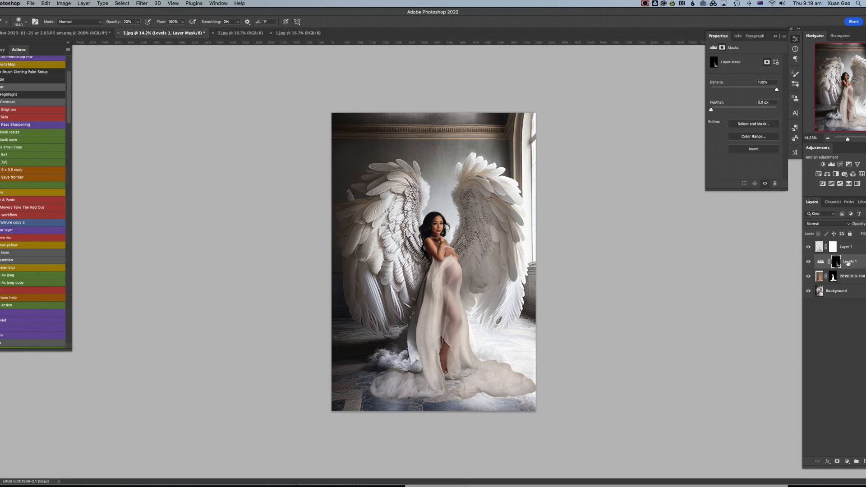
{"action": "left_click", "coordinate": [801, 273], "text": "alt"}
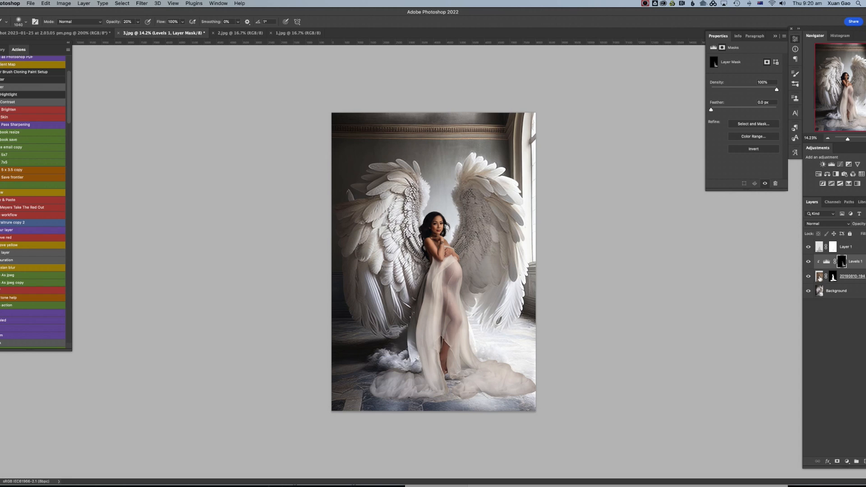
- Toggle the Levels 1 adjustment's visibility repeatedly to compare the lower dress and train before and after
{"action": "left_click", "coordinate": [808, 261]}
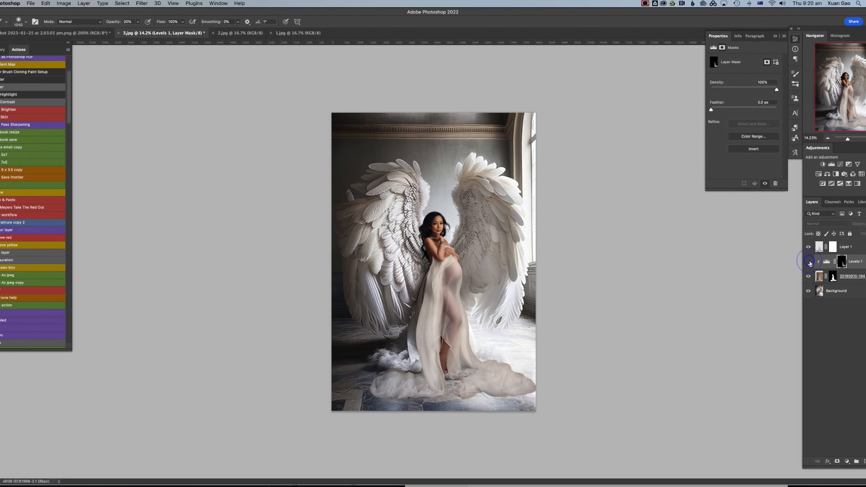
{"action": "left_click", "coordinate": [810, 262]}
{"action": "left_click", "coordinate": [810, 264]}
{"action": "left_click", "coordinate": [809, 263]}
{"action": "left_click", "coordinate": [810, 262]}
{"action": "left_click", "coordinate": [810, 262]}
{"action": "left_click", "coordinate": [811, 262]}
{"action": "left_click", "coordinate": [811, 262]}
{"action": "left_click", "coordinate": [812, 262]}
{"action": "left_click", "coordinate": [809, 262]}
- Enlarge the soft brush to 1760 px and paint the Levels 1 mask over the train on the bright window side
{"action": "right_click", "coordinate": [504, 373]}
{"action": "left_click", "coordinate": [575, 377]}
{"action": "left_click", "coordinate": [482, 360]}
{"action": "right_click", "coordinate": [517, 377]}
{"action": "left_click", "coordinate": [593, 377]}
{"action": "left_click_drag", "start_coordinate": [513, 365], "coordinate": [529, 376]}
- Strengthen the Levels 1 adjustment with midtones 1.89, white input 220 and output black 41
{"action": "right_click", "coordinate": [464, 315]}
{"action": "left_click", "coordinate": [826, 260]}
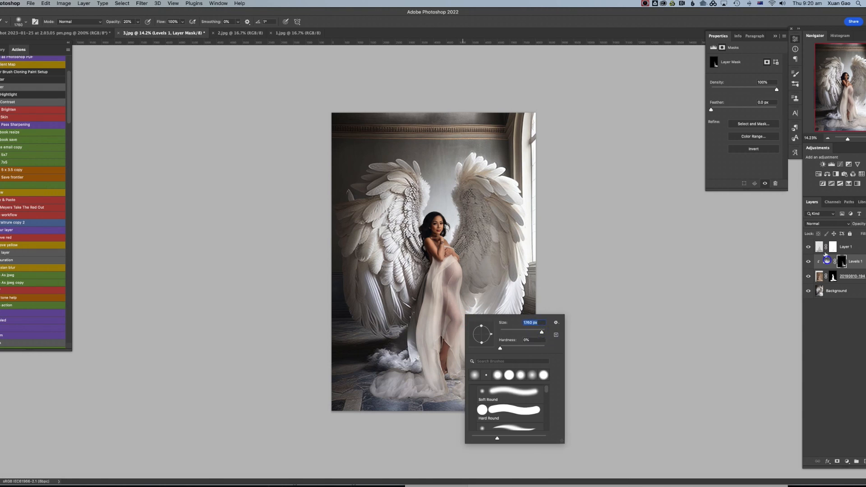
{"action": "left_click_drag", "start_coordinate": [778, 114], "coordinate": [772, 117]}
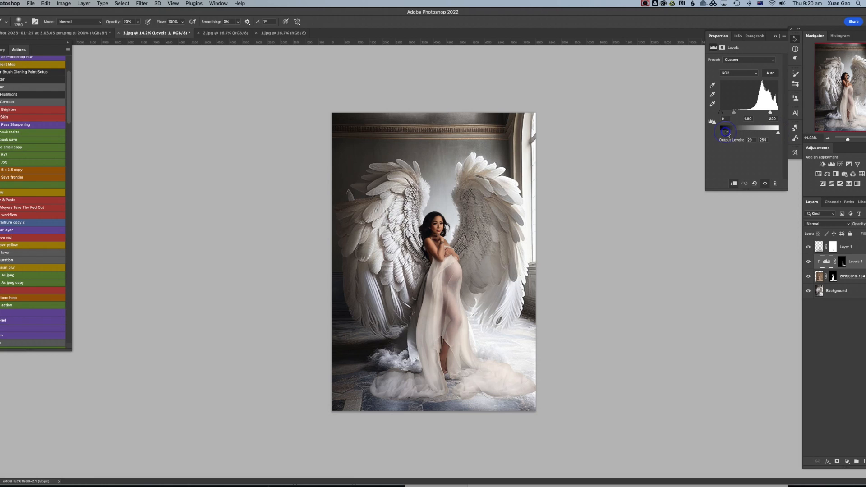
{"action": "left_click_drag", "start_coordinate": [727, 134], "coordinate": [730, 134]}
- Create a new blank layer directly above the Levels 1 adjustment and ready the Brush tool for painting on it
{"action": "key", "text": "super+plus"}
{"action": "key", "text": "super+plus"}
{"action": "key", "text": "super+plus"}
{"action": "left_click_drag", "start_coordinate": [847, 94], "coordinate": [862, 119]}
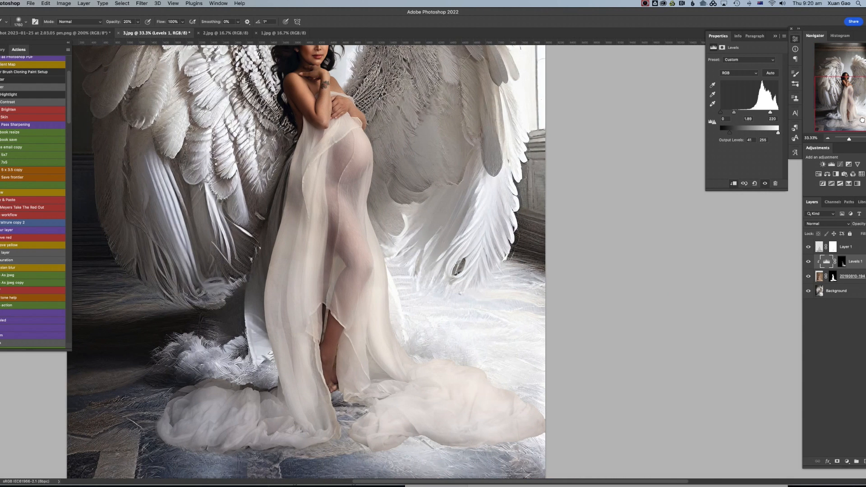
{"action": "left_click_drag", "start_coordinate": [835, 130], "coordinate": [836, 130]}
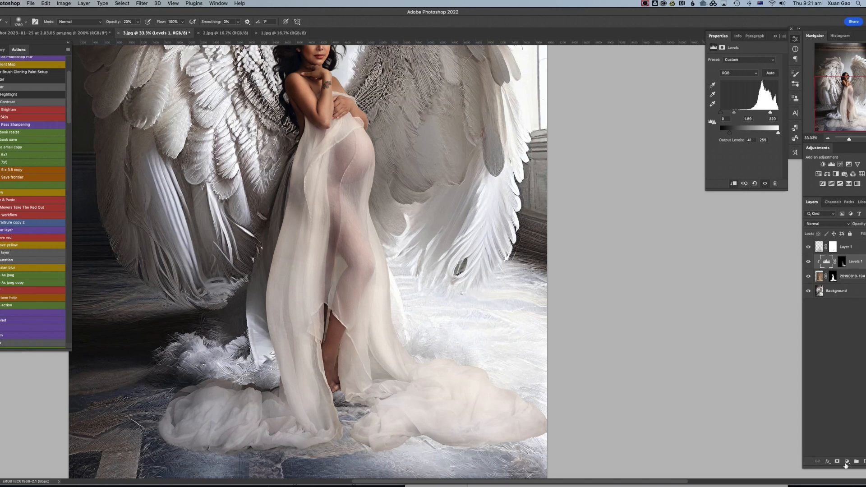
{"action": "left_click", "coordinate": [864, 461]}
{"action": "key", "text": "v"}
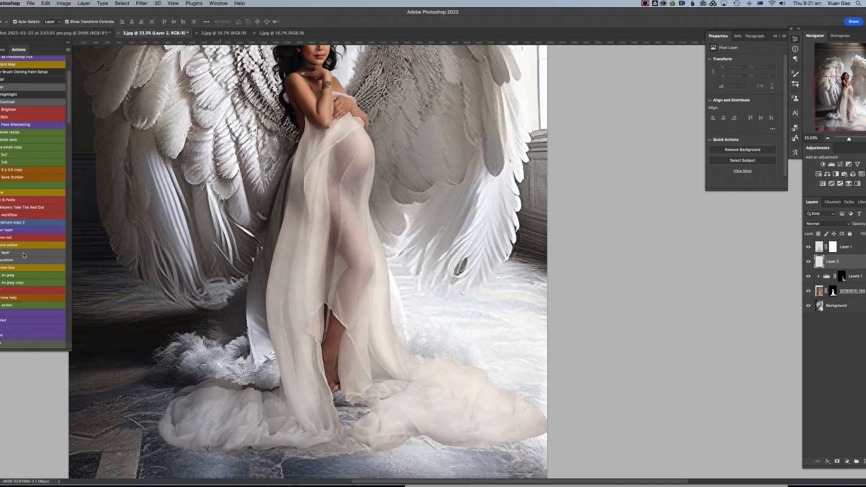
{"action": "key", "text": "b"}
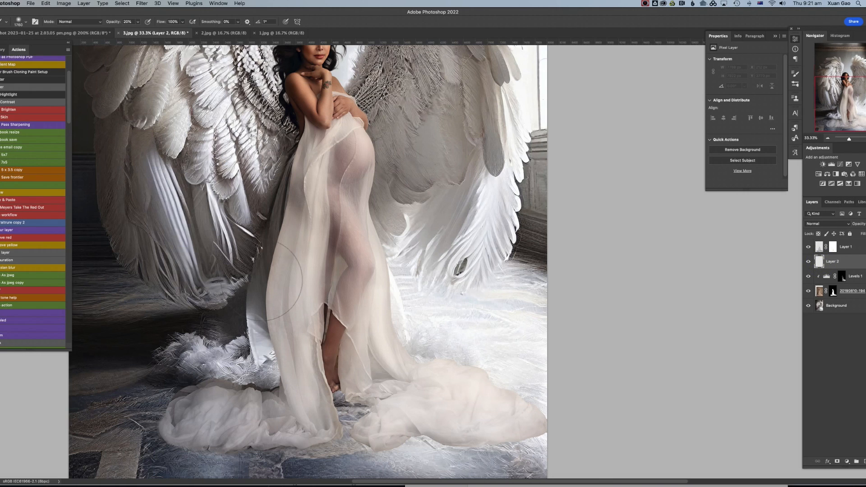
- Sample the bright floor colour and brush it softly over the window-side train on Layer 2, with the brush at 1040 px
{"action": "left_click", "coordinate": [523, 366]}
{"action": "right_click", "coordinate": [510, 364]}
{"action": "left_click", "coordinate": [591, 376]}
{"action": "left_click", "coordinate": [521, 351], "text": "alt"}
{"action": "mouse_move", "coordinate": [471, 354]}
{"action": "left_mouse_down"}
{"action": "mouse_move", "coordinate": [575, 362]}
{"action": "mouse_move", "coordinate": [524, 353]}
{"action": "mouse_move", "coordinate": [614, 307]}
{"action": "mouse_move", "coordinate": [575, 335]}
{"action": "mouse_move", "coordinate": [485, 359]}
{"action": "left_mouse_up"}
{"action": "right_click", "coordinate": [485, 359]}
{"action": "left_click", "coordinate": [574, 377]}
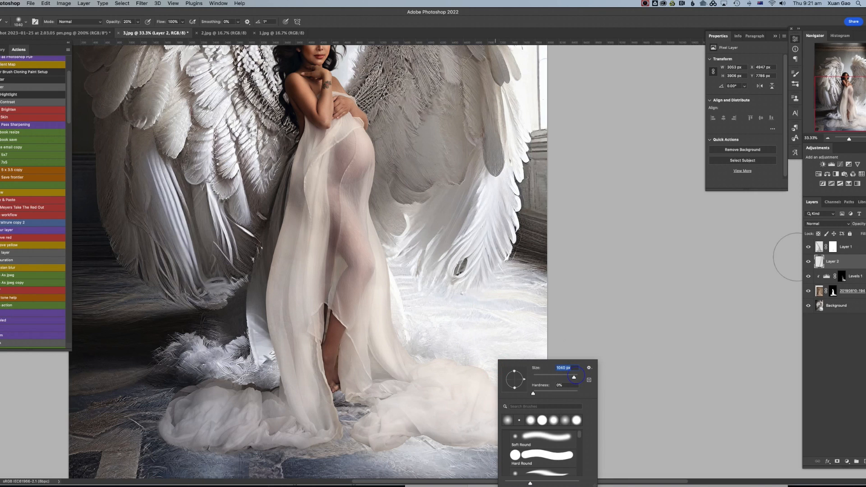
- Move Layer 2 above Layer 1 and paint a light haze over the window-side train and its outer edge
{"action": "left_click", "coordinate": [809, 262]}
{"action": "left_click", "coordinate": [809, 262]}
{"action": "key", "text": "super+]"}
{"action": "mouse_move", "coordinate": [435, 337]}
{"action": "left_mouse_down"}
{"action": "mouse_move", "coordinate": [582, 364]}
{"action": "mouse_move", "coordinate": [456, 364]}
{"action": "mouse_move", "coordinate": [571, 389]}
{"action": "mouse_move", "coordinate": [526, 372]}
{"action": "mouse_move", "coordinate": [546, 402]}
{"action": "mouse_move", "coordinate": [559, 402]}
{"action": "mouse_move", "coordinate": [522, 369]}
{"action": "mouse_move", "coordinate": [460, 369]}
{"action": "mouse_move", "coordinate": [487, 412]}
{"action": "left_mouse_up"}
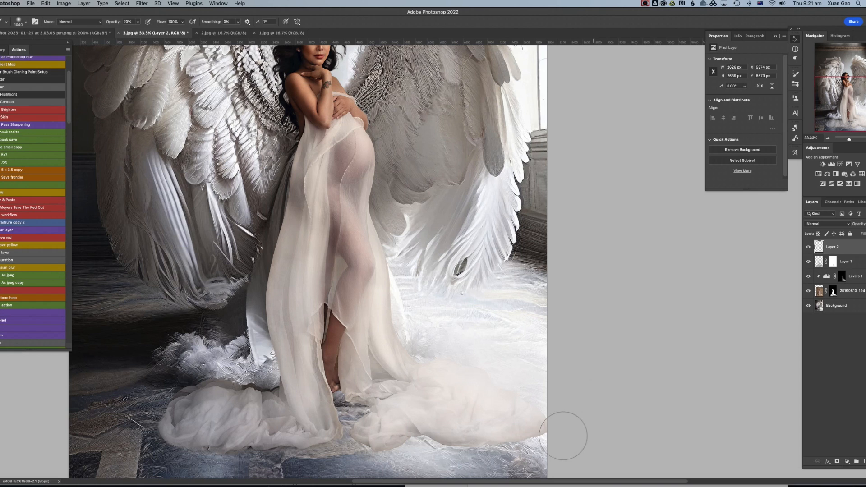
{"action": "left_click_drag", "start_coordinate": [562, 429], "coordinate": [557, 428]}
{"action": "mouse_move", "coordinate": [603, 413]}
{"action": "left_mouse_down"}
{"action": "mouse_move", "coordinate": [545, 425]}
{"action": "mouse_move", "coordinate": [664, 379]}
{"action": "mouse_move", "coordinate": [600, 389]}
{"action": "mouse_move", "coordinate": [518, 386]}
{"action": "left_mouse_up"}
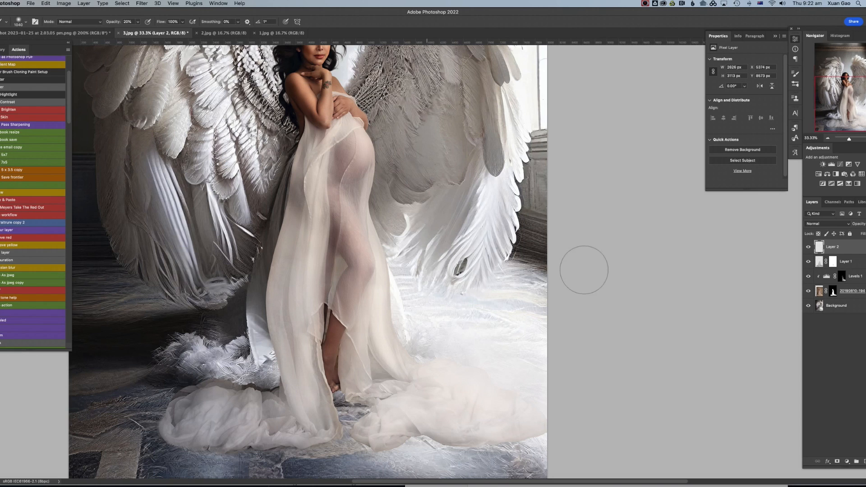
- Add a layer mask to Layer 2 and refine the haze over the train and bright floor with a 364 px soft brush
{"action": "left_click", "coordinate": [837, 461]}
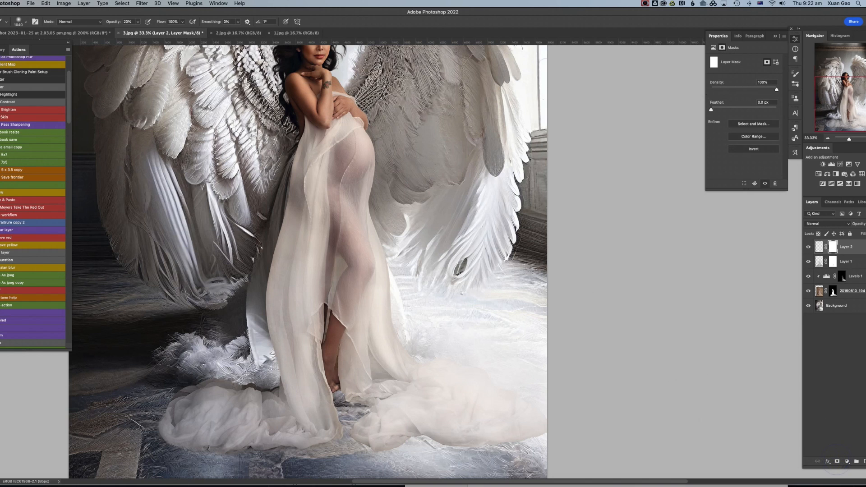
{"action": "right_click", "coordinate": [469, 394]}
{"action": "left_click", "coordinate": [547, 379]}
{"action": "left_click", "coordinate": [421, 390]}
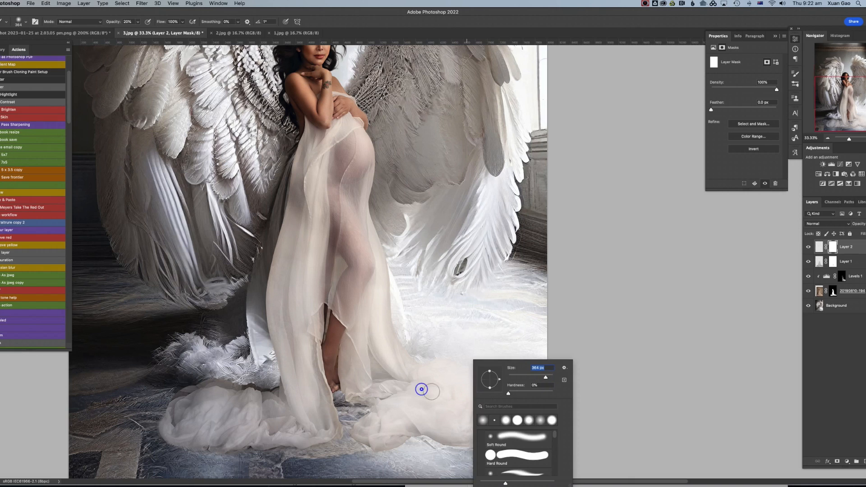
{"action": "mouse_move", "coordinate": [453, 379]}
{"action": "left_mouse_down"}
{"action": "mouse_move", "coordinate": [478, 413]}
{"action": "mouse_move", "coordinate": [478, 402]}
{"action": "mouse_move", "coordinate": [483, 410]}
{"action": "mouse_move", "coordinate": [497, 401]}
{"action": "mouse_move", "coordinate": [472, 399]}
{"action": "mouse_move", "coordinate": [490, 416]}
{"action": "left_mouse_up"}
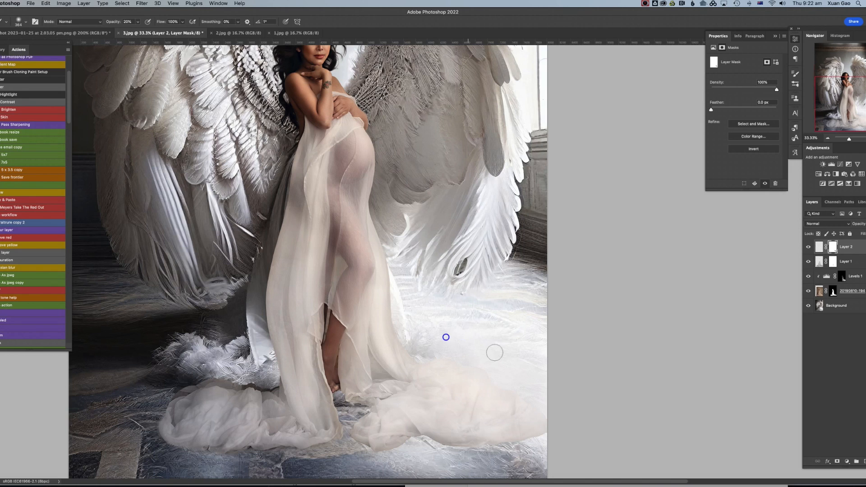
{"action": "mouse_move", "coordinate": [471, 324]}
{"action": "left_mouse_down"}
{"action": "mouse_move", "coordinate": [509, 343]}
{"action": "mouse_move", "coordinate": [507, 365]}
{"action": "mouse_move", "coordinate": [526, 374]}
{"action": "left_mouse_up"}
{"action": "mouse_move", "coordinate": [438, 331]}
{"action": "left_mouse_down"}
{"action": "mouse_move", "coordinate": [472, 342]}
{"action": "mouse_move", "coordinate": [426, 340]}
{"action": "mouse_move", "coordinate": [531, 366]}
{"action": "mouse_move", "coordinate": [508, 353]}
{"action": "left_mouse_up"}
{"action": "left_click", "coordinate": [828, 139]}
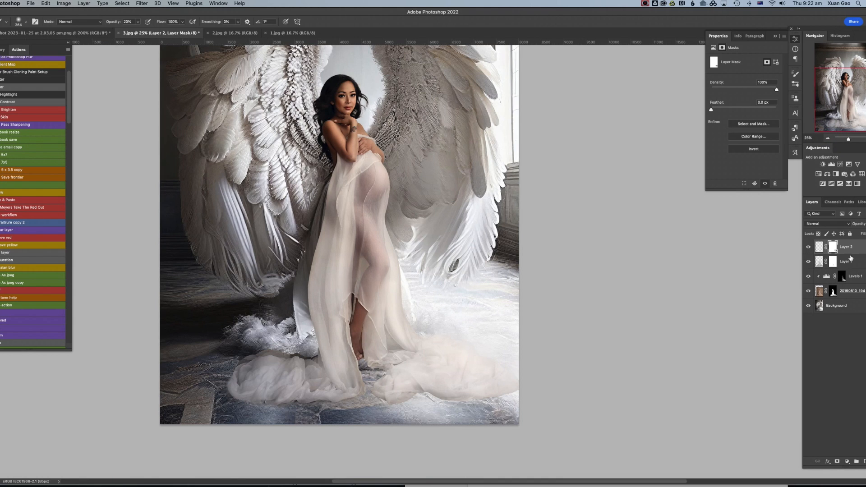
- Add a second Levels adjustment and place it below Levels 1, clipped to the model layer
{"action": "left_click", "coordinate": [865, 224]}
{"action": "left_click", "coordinate": [856, 276]}
{"action": "left_click", "coordinate": [832, 165]}
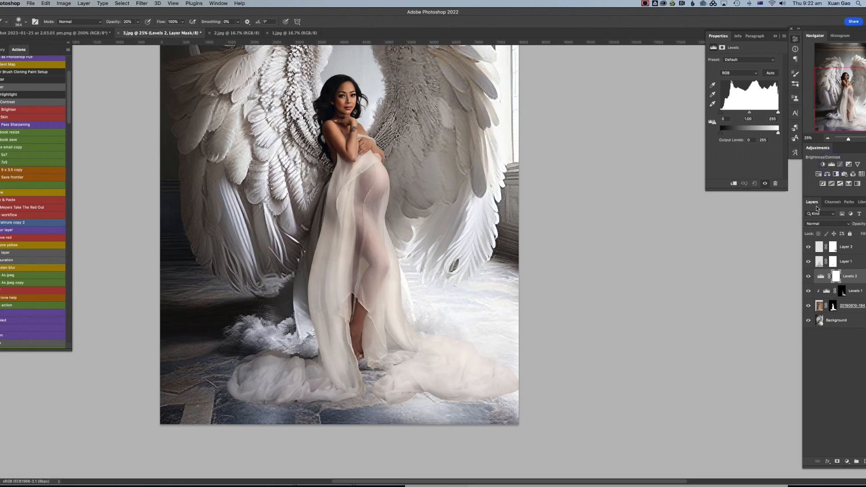
{"action": "left_click_drag", "start_coordinate": [859, 280], "coordinate": [851, 295]}
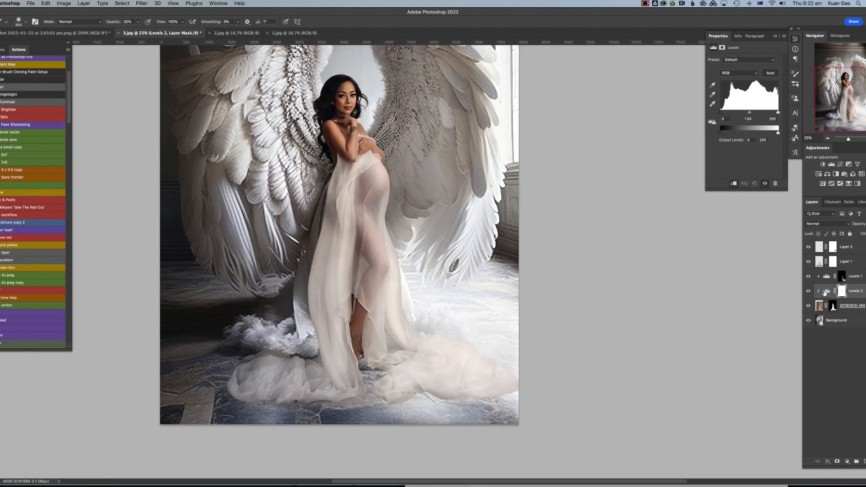
- Set Levels 2 to midtones 0.87 and output white 230, and invert its mask to black
{"action": "left_click_drag", "start_coordinate": [750, 113], "coordinate": [751, 113]}
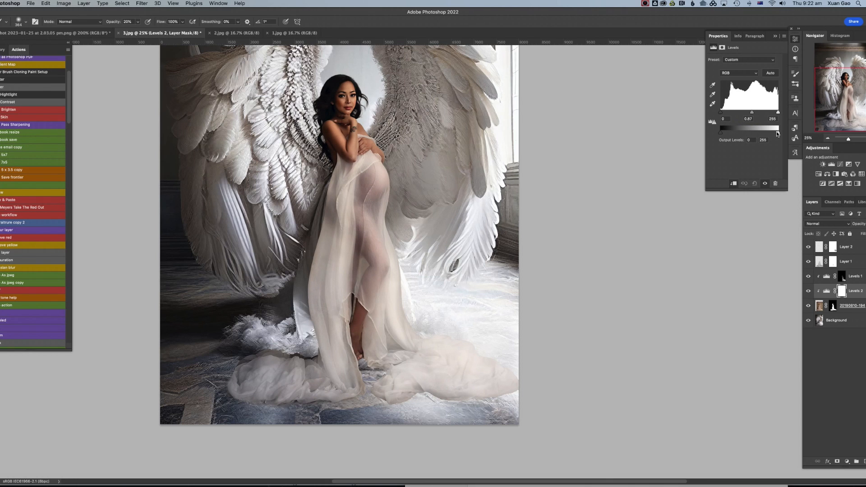
{"action": "left_click_drag", "start_coordinate": [777, 132], "coordinate": [774, 134]}
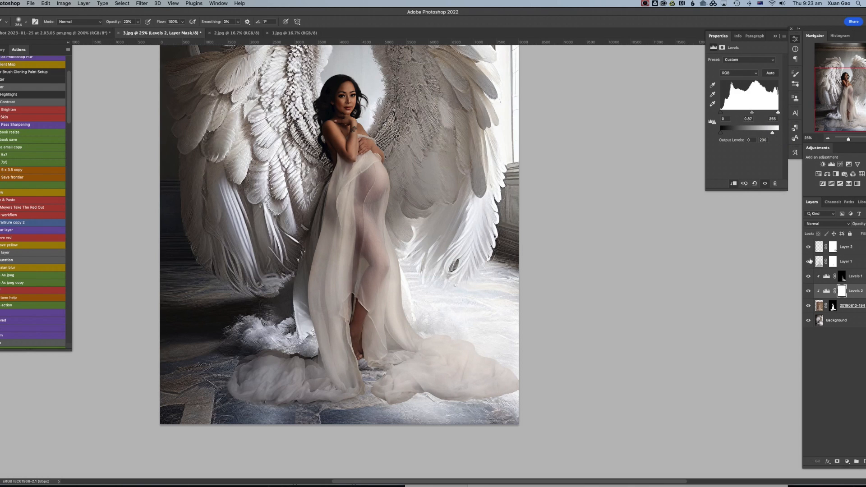
{"action": "key", "text": "super+i"}
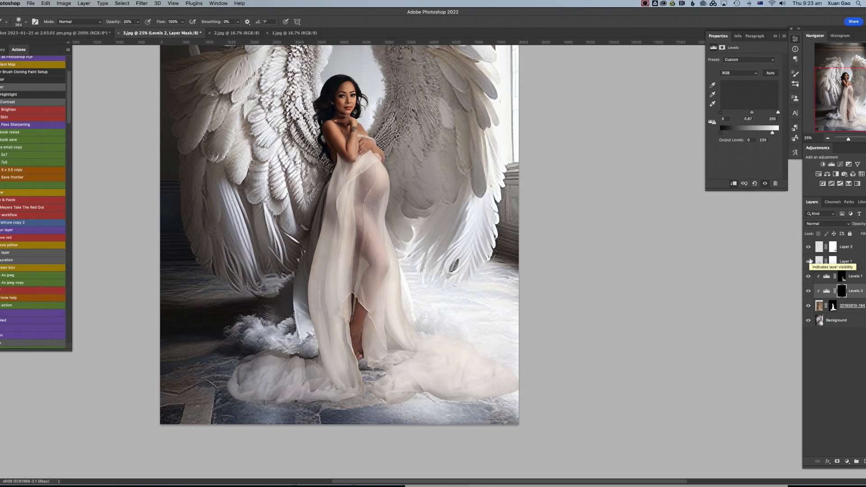
- Set the brush opacity to 30% and paint the Levels 2 mask over the train on the shadow side, enlarging the brush
{"action": "key", "text": "3"}
{"action": "right_click", "coordinate": [283, 371]}
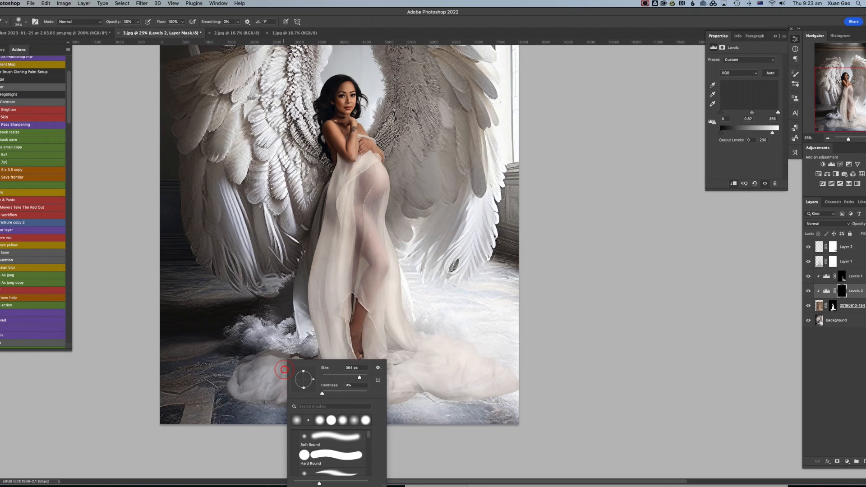
{"action": "left_click", "coordinate": [362, 377]}
{"action": "mouse_move", "coordinate": [263, 375]}
{"action": "left_mouse_down"}
{"action": "mouse_move", "coordinate": [260, 366]}
{"action": "mouse_move", "coordinate": [272, 363]}
{"action": "mouse_move", "coordinate": [311, 388]}
{"action": "left_mouse_up"}
{"action": "right_click", "coordinate": [289, 370]}
{"action": "left_click", "coordinate": [369, 375]}
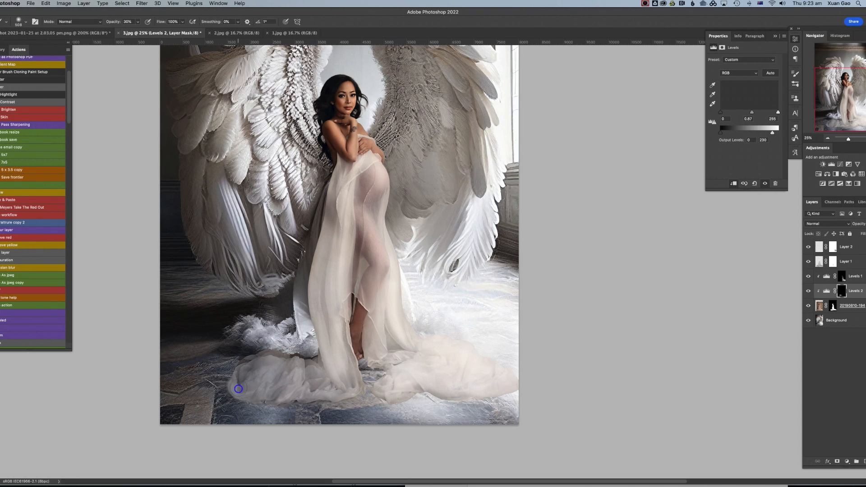
- Enlarge the brush to 1040 px and darken the lower dress and bottom of the train through the Levels 2 mask
{"action": "key", "text": "super+minus"}
{"action": "right_click", "coordinate": [446, 359]}
{"action": "left_click", "coordinate": [530, 373]}
{"action": "mouse_move", "coordinate": [424, 346]}
{"action": "left_mouse_down"}
{"action": "mouse_move", "coordinate": [420, 319]}
{"action": "mouse_move", "coordinate": [416, 401]}
{"action": "left_mouse_up"}
{"action": "left_click_drag", "start_coordinate": [372, 420], "coordinate": [432, 417]}
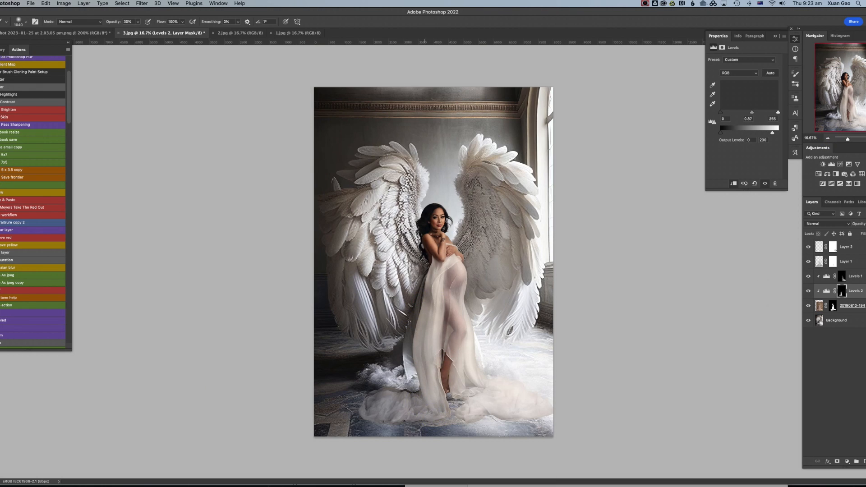
- Reduce the brush to 316 px and dab the Levels 2 mask at the top of the dress behind the model's elbow
{"action": "right_click", "coordinate": [416, 306]}
{"action": "left_click", "coordinate": [479, 325]}
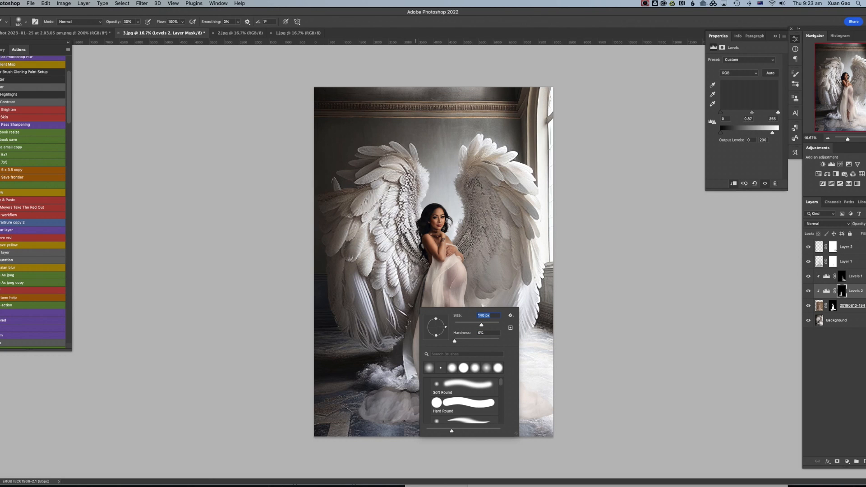
{"action": "left_click", "coordinate": [461, 221]}
{"action": "key", "text": "super+plus"}
{"action": "left_click", "coordinate": [863, 139]}
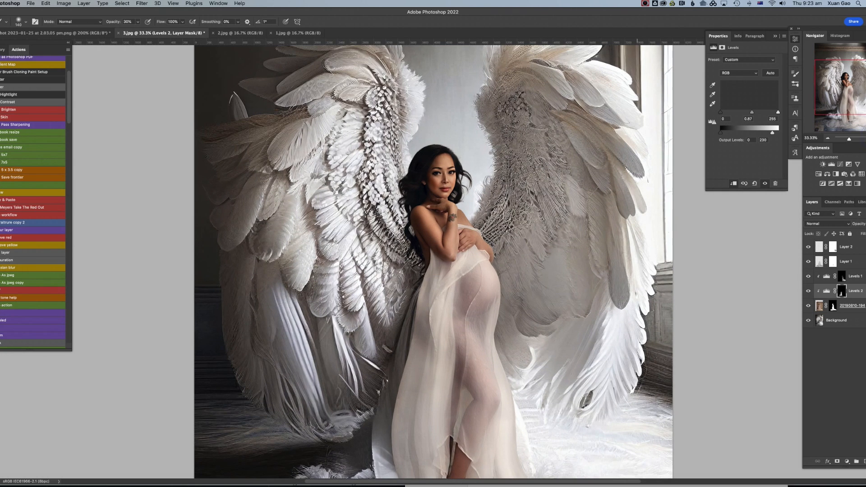
{"action": "right_click", "coordinate": [421, 300]}
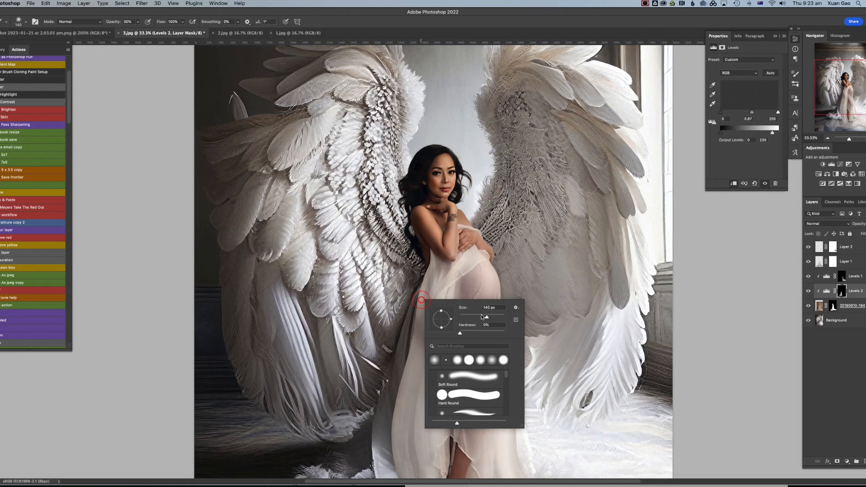
{"action": "left_click_drag", "start_coordinate": [483, 317], "coordinate": [496, 317]}
{"action": "left_click", "coordinate": [433, 263]}
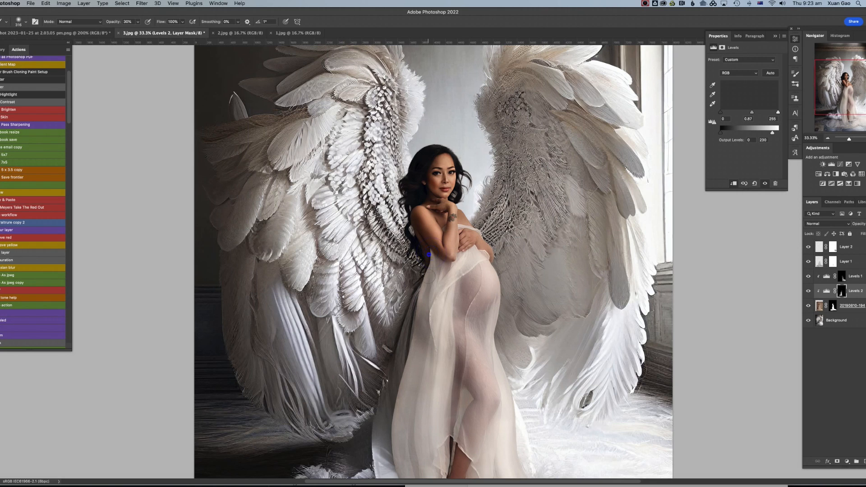
- Paint the Levels 2 mask down the shaded rear edge of the dress, from the model's back towards the floor
{"action": "right_click", "coordinate": [420, 299]}
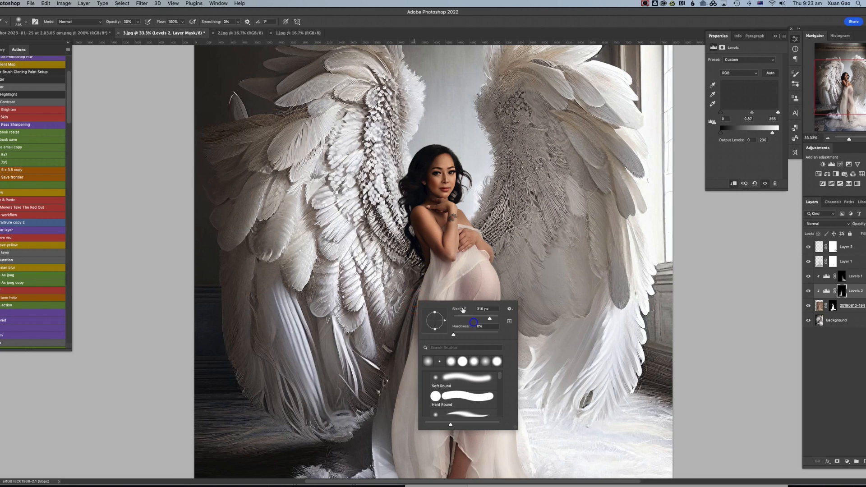
{"action": "left_click", "coordinate": [420, 288]}
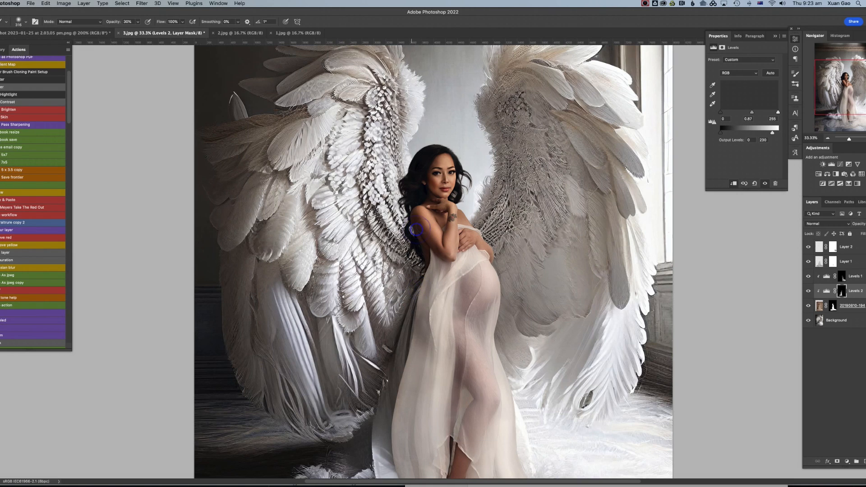
{"action": "left_click_drag", "start_coordinate": [431, 267], "coordinate": [428, 283]}
{"action": "left_click_drag", "start_coordinate": [415, 326], "coordinate": [397, 441]}
{"action": "left_click_drag", "start_coordinate": [406, 379], "coordinate": [402, 391]}
{"action": "left_click_drag", "start_coordinate": [418, 332], "coordinate": [406, 399]}
- Select Layer 1's mask and brush along the upper rear edge of the dress
{"action": "mouse_move", "coordinate": [853, 97]}
{"action": "left_mouse_down"}
{"action": "mouse_move", "coordinate": [853, 113]}
{"action": "mouse_move", "coordinate": [853, 104]}
{"action": "left_mouse_up"}
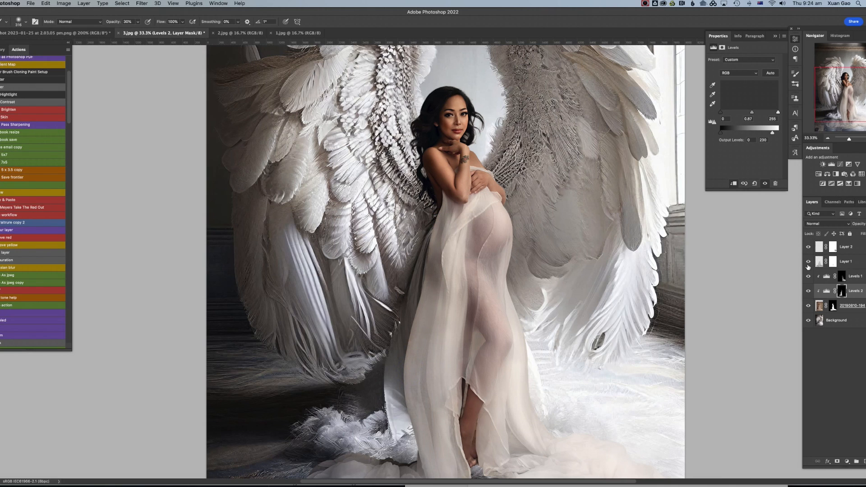
{"action": "left_click", "coordinate": [831, 262]}
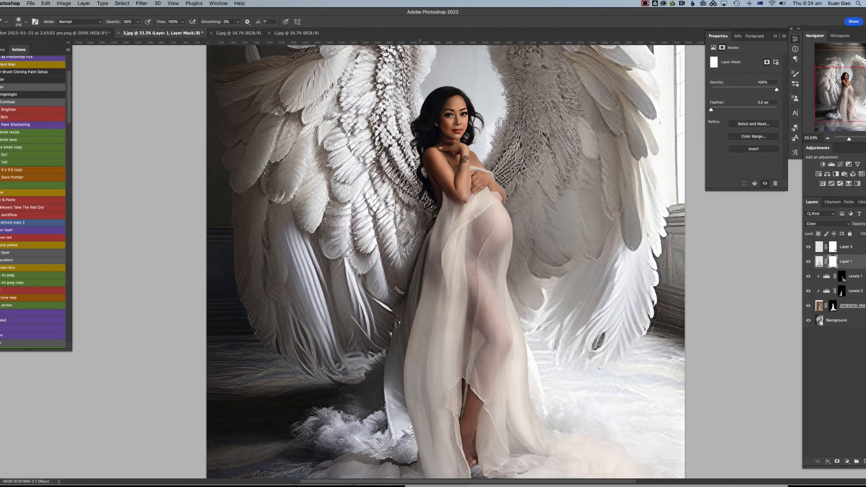
{"action": "left_click", "coordinate": [418, 276]}
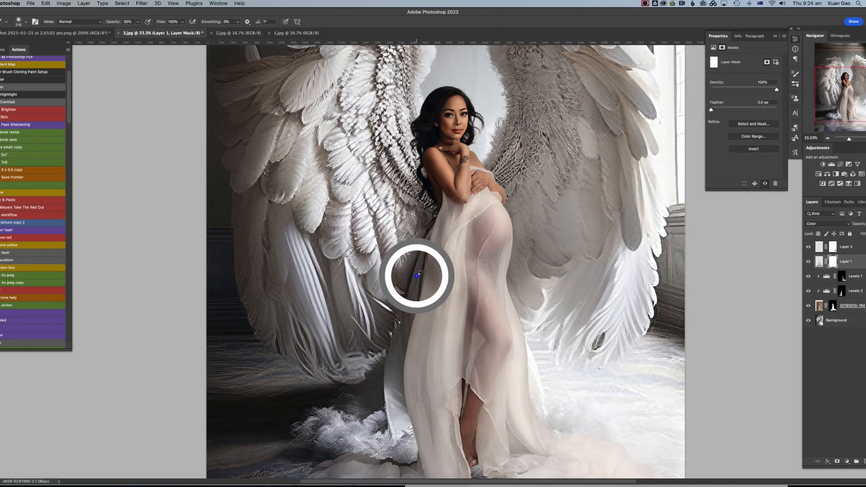
{"action": "left_click_drag", "start_coordinate": [439, 217], "coordinate": [438, 228]}
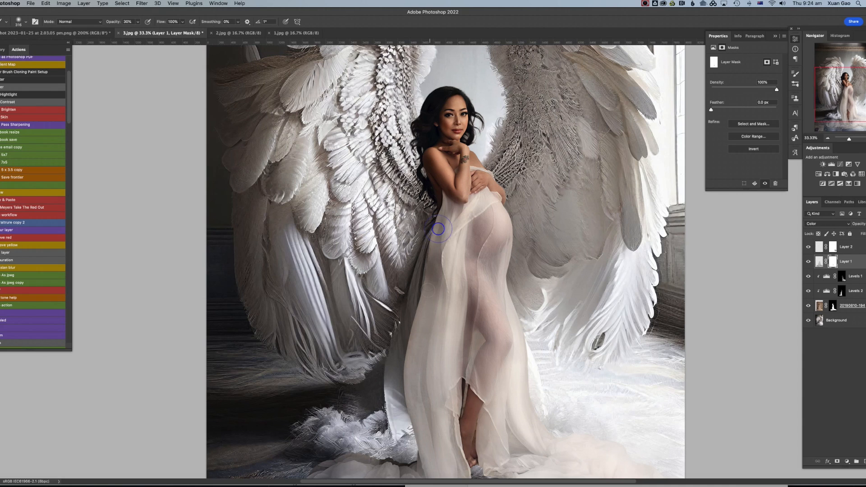
- Target Layer 1's pixels and paint sampled neutral tones along the rear folds of the dress to match the backdrop colour
{"action": "left_click", "coordinate": [820, 262]}
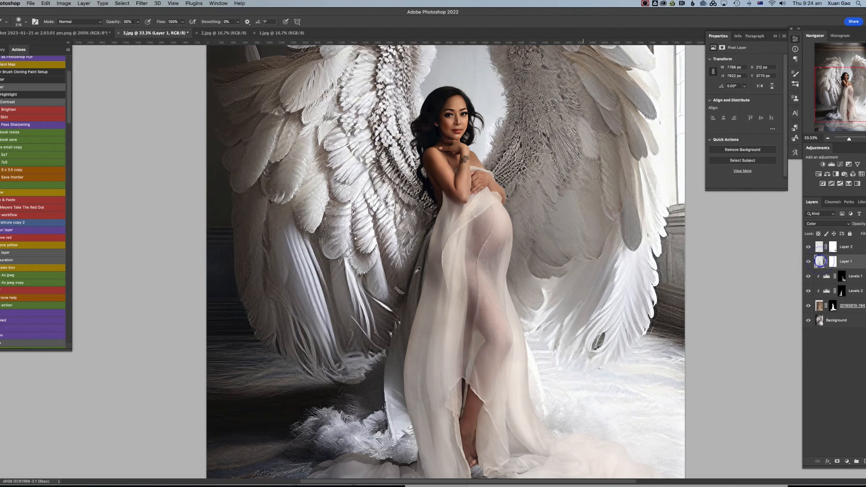
{"action": "left_click_drag", "start_coordinate": [444, 208], "coordinate": [439, 220]}
{"action": "mouse_move", "coordinate": [420, 330]}
{"action": "left_mouse_down"}
{"action": "mouse_move", "coordinate": [418, 346]}
{"action": "mouse_move", "coordinate": [419, 335]}
{"action": "left_mouse_up"}
{"action": "left_click_drag", "start_coordinate": [425, 293], "coordinate": [421, 302]}
{"action": "left_click", "coordinate": [409, 293], "text": "alt"}
{"action": "left_click_drag", "start_coordinate": [414, 347], "coordinate": [414, 375]}
{"action": "mouse_move", "coordinate": [431, 259]}
{"action": "left_mouse_down"}
{"action": "mouse_move", "coordinate": [434, 243]}
{"action": "mouse_move", "coordinate": [427, 260]}
{"action": "left_mouse_up"}
{"action": "left_click_drag", "start_coordinate": [436, 225], "coordinate": [435, 240]}
{"action": "mouse_move", "coordinate": [439, 202]}
{"action": "left_mouse_down"}
{"action": "mouse_move", "coordinate": [428, 266]}
{"action": "mouse_move", "coordinate": [448, 293]}
{"action": "mouse_move", "coordinate": [440, 354]}
{"action": "left_mouse_up"}
- Add a Levels adjustment above Layer 1, set its white input to 228, and invert its mask to hide the brightening
{"action": "left_click", "coordinate": [828, 139]}
{"action": "left_click", "coordinate": [827, 139]}
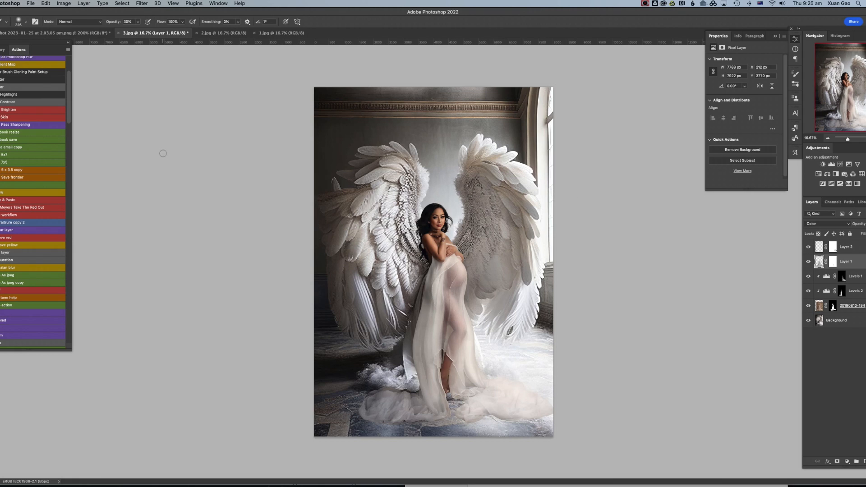
{"action": "left_click", "coordinate": [831, 164]}
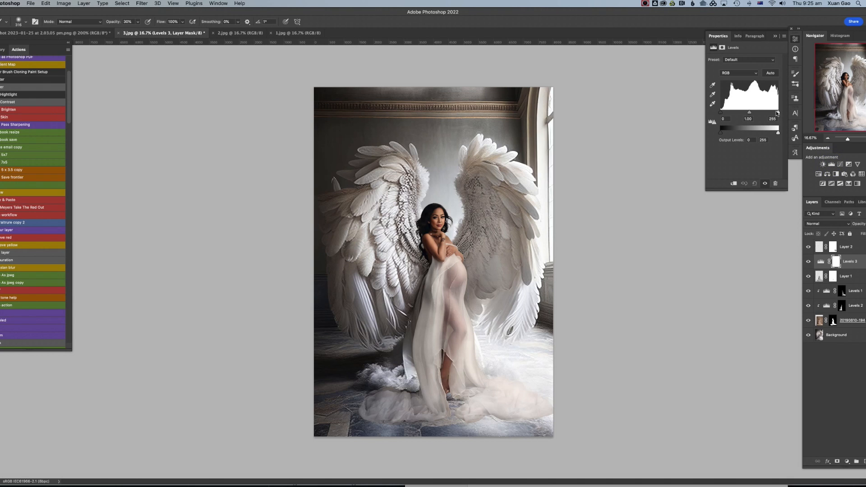
{"action": "left_click_drag", "start_coordinate": [777, 112], "coordinate": [773, 113]}
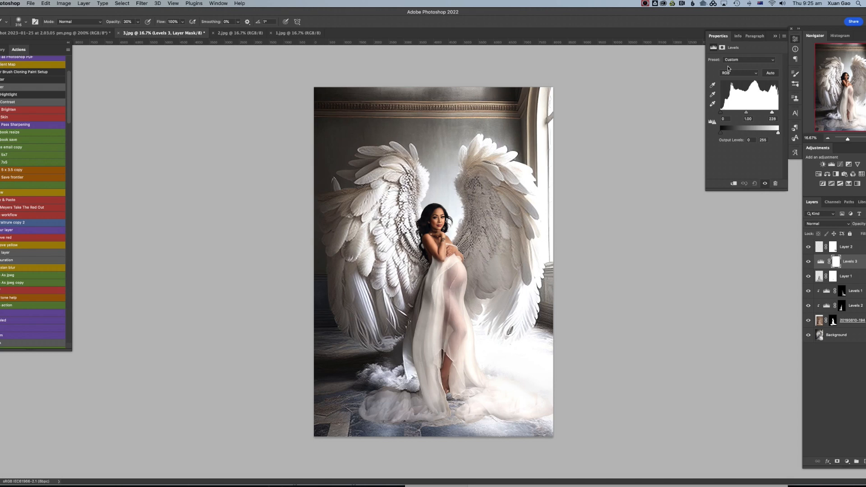
{"action": "key", "text": "super+i"}
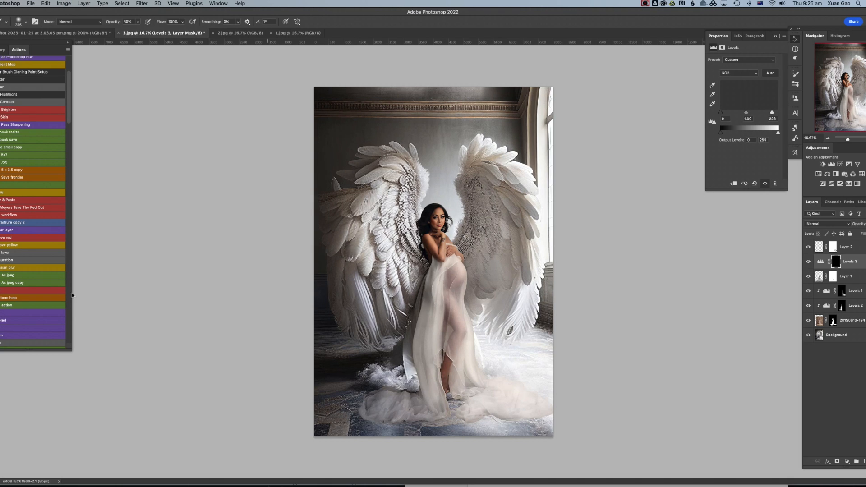
- Paint the Levels 3 mask over the model's face and down the front of the dress, varying the brush size
{"action": "right_click", "coordinate": [474, 230]}
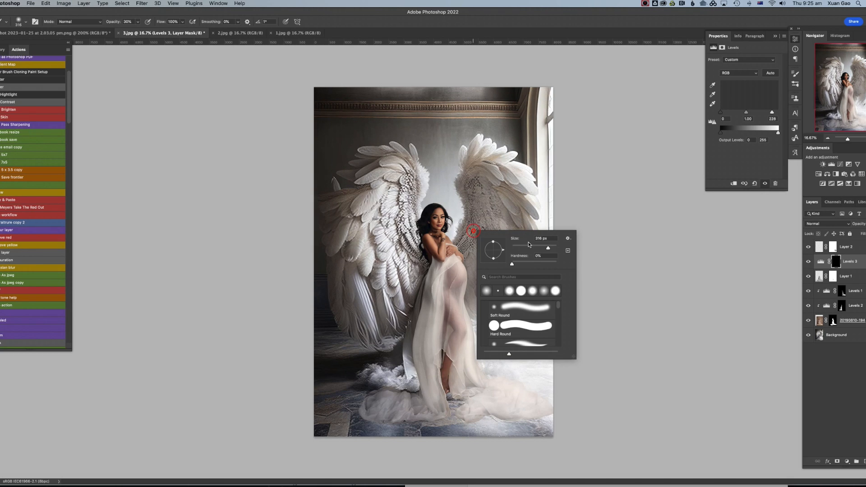
{"action": "left_click_drag", "start_coordinate": [547, 248], "coordinate": [530, 258]}
{"action": "left_click", "coordinate": [431, 209]}
{"action": "right_click", "coordinate": [453, 243]}
{"action": "mouse_move", "coordinate": [438, 205]}
{"action": "left_mouse_down"}
{"action": "mouse_move", "coordinate": [440, 252]}
{"action": "mouse_move", "coordinate": [436, 208]}
{"action": "left_mouse_up"}
{"action": "right_click", "coordinate": [460, 281]}
{"action": "left_click_drag", "start_coordinate": [540, 298], "coordinate": [537, 298]}
{"action": "left_click_drag", "start_coordinate": [451, 297], "coordinate": [475, 360]}
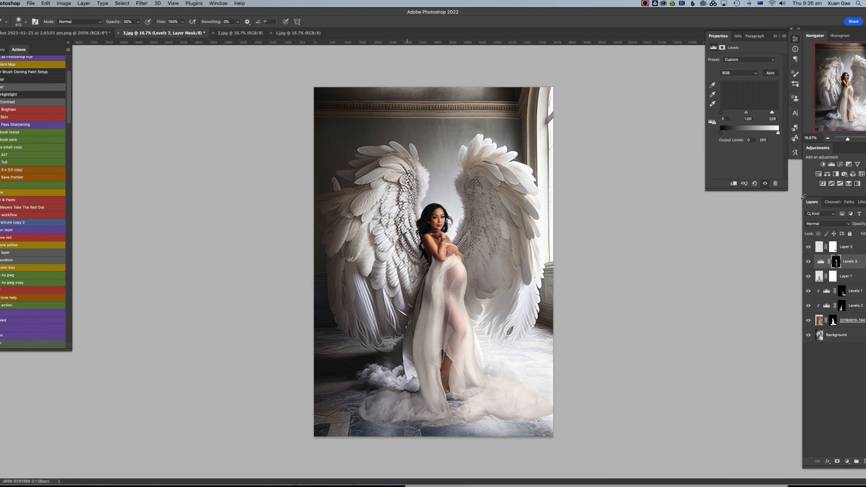
- Add a darkening Levels adjustment above Levels 3 with black input 27 and midtones 0.61, and invert its mask
{"action": "left_click", "coordinate": [831, 164]}
{"action": "left_click_drag", "start_coordinate": [723, 113], "coordinate": [759, 113]}
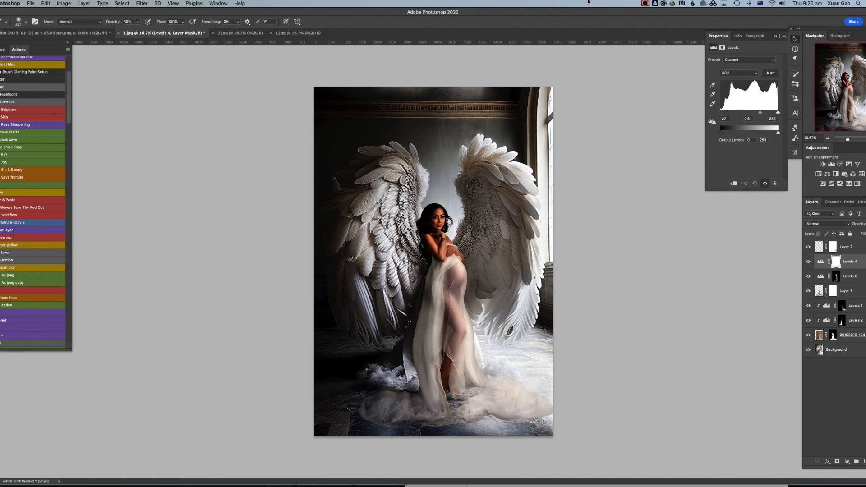
{"action": "key", "text": "ctrl+i"}
- Paint the Levels 4 mask along the model's back and the adjoining wing feathers, finishing with a 268 px brush
{"action": "right_click", "coordinate": [423, 265]}
{"action": "left_click_drag", "start_coordinate": [486, 283], "coordinate": [499, 282]}
{"action": "left_click_drag", "start_coordinate": [420, 257], "coordinate": [407, 289]}
{"action": "right_click", "coordinate": [444, 261]}
{"action": "right_click", "coordinate": [408, 288]}
{"action": "left_click_drag", "start_coordinate": [485, 305], "coordinate": [466, 305]}
{"action": "left_click_drag", "start_coordinate": [414, 278], "coordinate": [412, 288]}
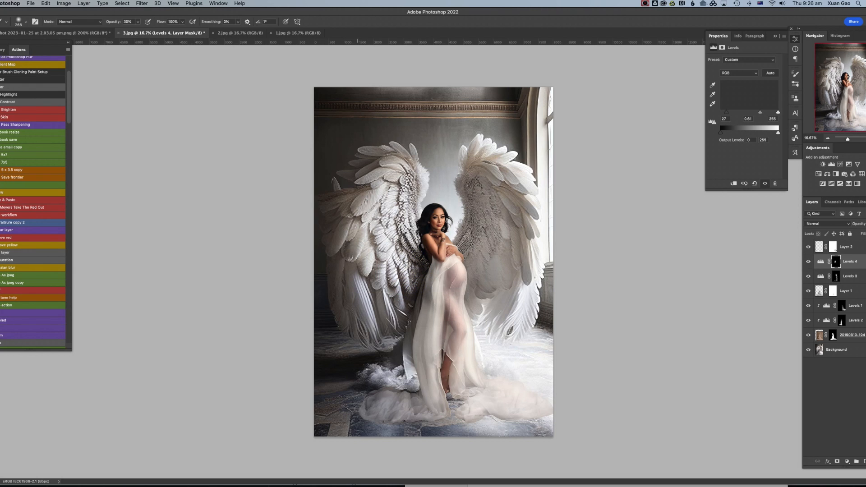
- Paint the Levels 4 mask along the rear train's lower edge on the floor, from its outer end towards the model's feet
{"action": "right_click", "coordinate": [376, 423]}
{"action": "left_click", "coordinate": [376, 423]}
{"action": "right_click", "coordinate": [377, 423]}
{"action": "left_click_drag", "start_coordinate": [445, 377], "coordinate": [441, 377]}
{"action": "left_click_drag", "start_coordinate": [361, 412], "coordinate": [412, 423]}
{"action": "right_click", "coordinate": [449, 408]}
{"action": "left_click_drag", "start_coordinate": [507, 377], "coordinate": [511, 377]}
{"action": "left_click_drag", "start_coordinate": [447, 412], "coordinate": [448, 414]}
- Dab the Levels 4 mask around the clouds and the rear hem of the dress, using a smaller brush for the hem's inner corner
{"action": "right_click", "coordinate": [449, 414]}
{"action": "left_click_drag", "start_coordinate": [498, 377], "coordinate": [504, 376]}
{"action": "left_click", "coordinate": [365, 394]}
{"action": "left_click_drag", "start_coordinate": [412, 375], "coordinate": [412, 379]}
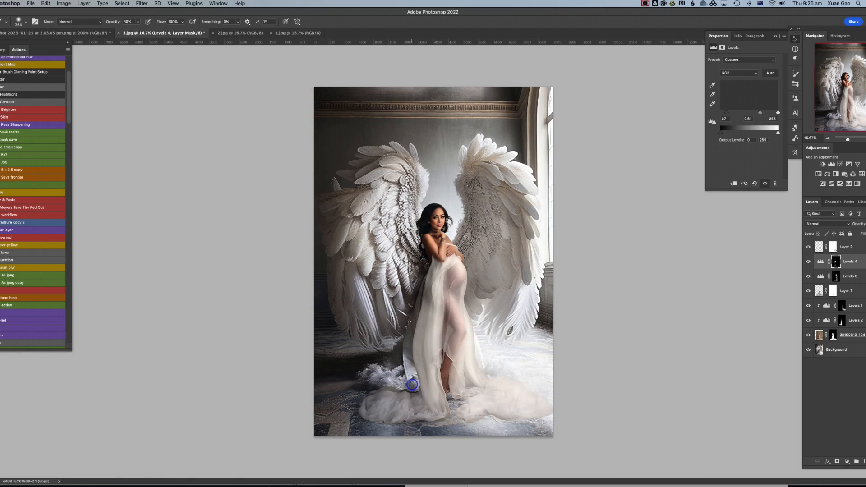
{"action": "right_click", "coordinate": [402, 381]}
{"action": "left_click_drag", "start_coordinate": [482, 377], "coordinate": [477, 378]}
{"action": "left_click", "coordinate": [418, 381]}
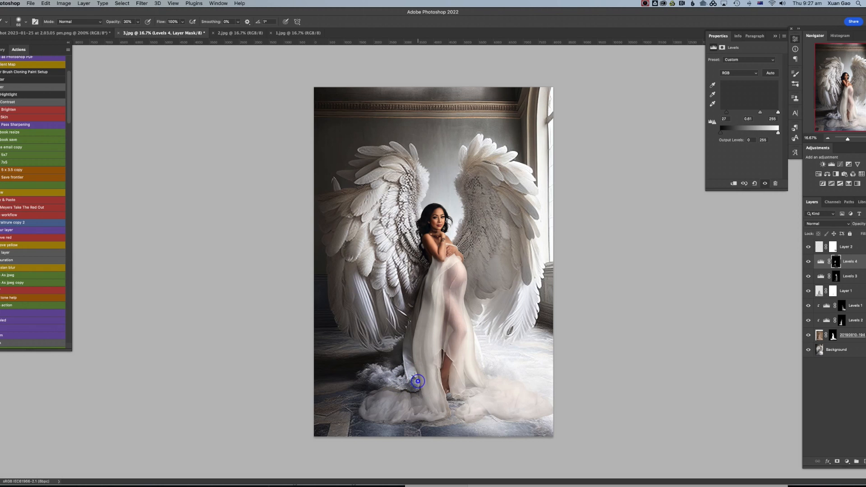
{"action": "key", "text": "super+minus"}
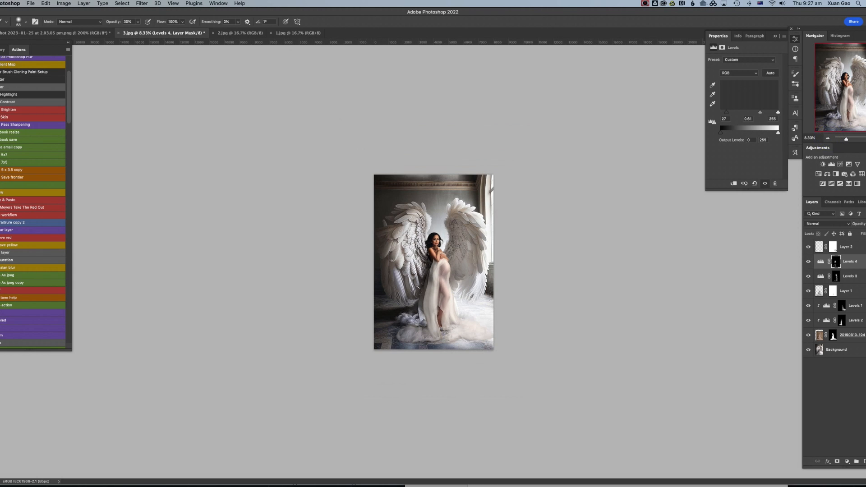
{"action": "key", "text": "super+equal"}
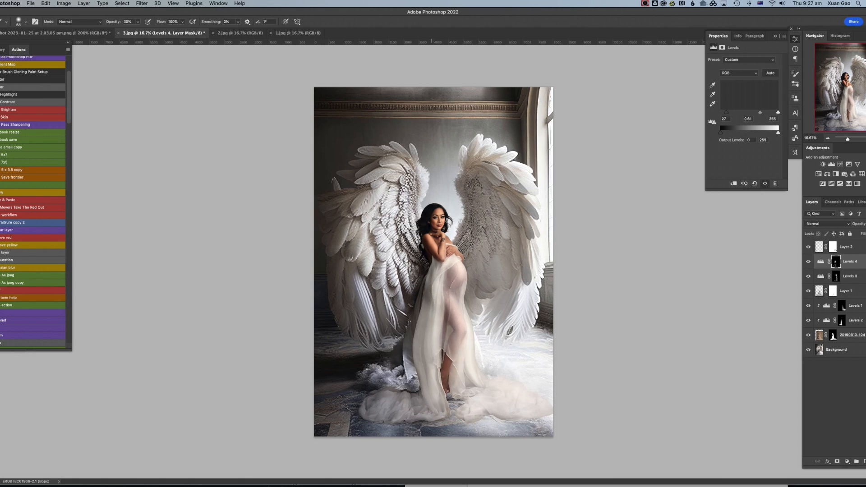
- Add a Hue/Saturation adjustment above Layer 2 with saturation -13 and invert its mask
{"action": "left_click", "coordinate": [846, 248]}
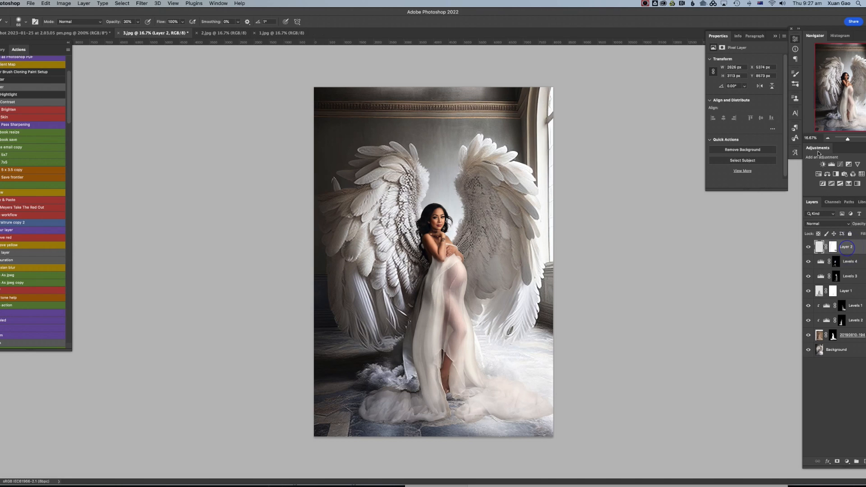
{"action": "left_click", "coordinate": [818, 174]}
{"action": "left_click_drag", "start_coordinate": [744, 99], "coordinate": [739, 101]}
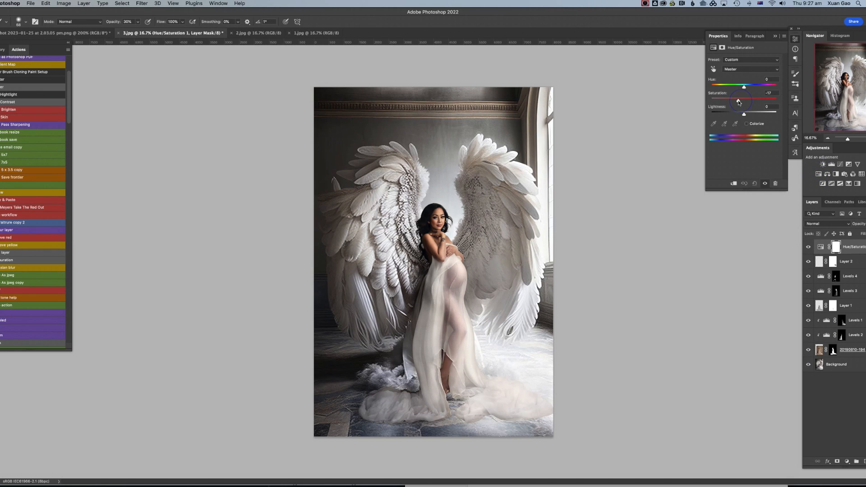
{"action": "left_click_drag", "start_coordinate": [740, 102], "coordinate": [740, 104]}
{"action": "key", "text": "super+i"}
- Paint the Hue/Saturation mask over the model's face with a 188 px brush at 50% opacity
{"action": "right_click", "coordinate": [452, 258]}
{"action": "left_click", "coordinate": [524, 275]}
{"action": "left_click_drag", "start_coordinate": [497, 293], "coordinate": [523, 275]}
{"action": "left_click_drag", "start_coordinate": [440, 208], "coordinate": [436, 213]}
- Lasso a feathered area around the model's upper body and dress, and add a Levels adjustment with white input 241
{"action": "left_click", "coordinate": [829, 139]}
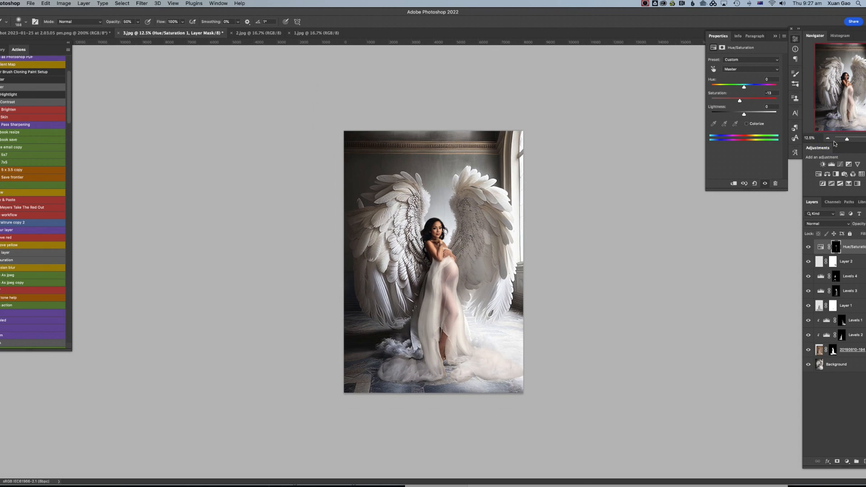
{"action": "key", "text": "l"}
{"action": "left_click_drag", "start_coordinate": [459, 233], "coordinate": [461, 232]}
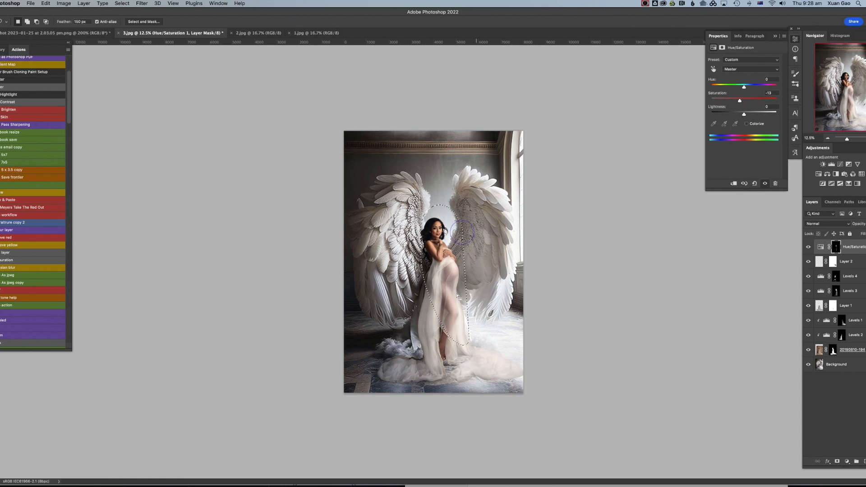
{"action": "left_click_drag", "start_coordinate": [455, 292], "coordinate": [458, 293]}
{"action": "left_click", "coordinate": [831, 165]}
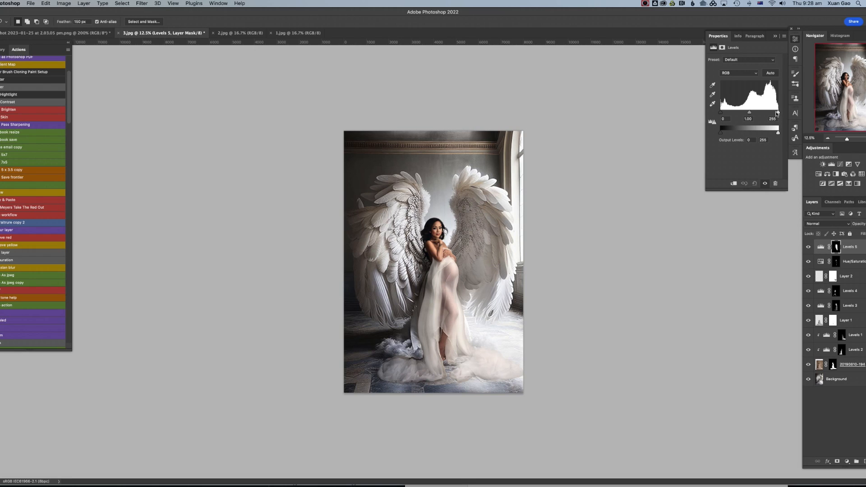
{"action": "mouse_move", "coordinate": [778, 114]}
{"action": "left_mouse_down"}
{"action": "mouse_move", "coordinate": [772, 107]}
{"action": "mouse_move", "coordinate": [776, 114]}
{"action": "left_mouse_up"}
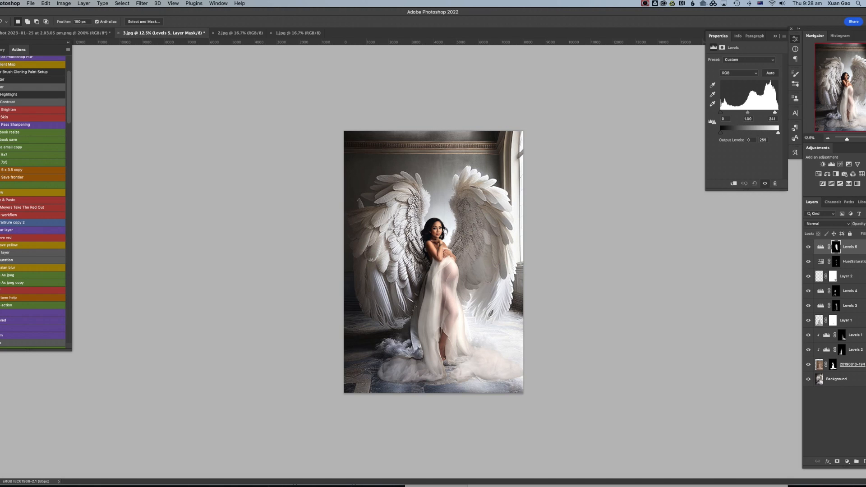
- Toggle the visibility of the Hue/Saturation, Layer 2 and Levels 4 layers to examine each one's effect
{"action": "key", "text": "super+equal"}
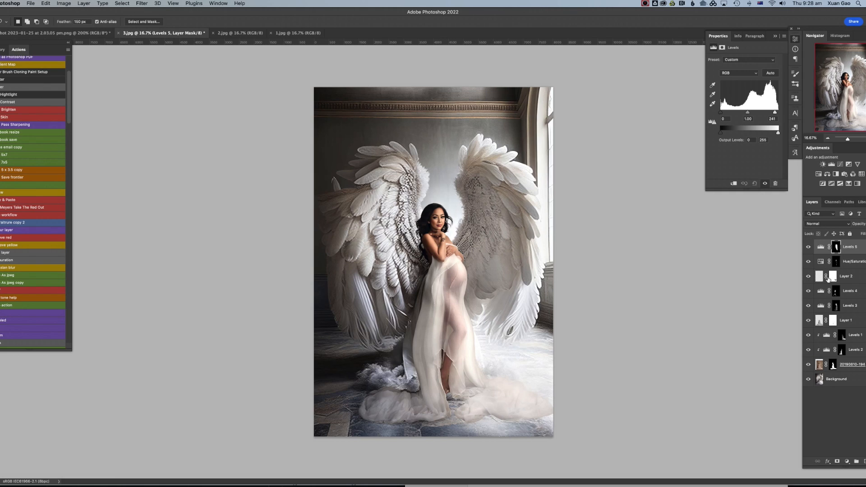
{"action": "left_click", "coordinate": [808, 264]}
{"action": "left_click", "coordinate": [807, 264]}
{"action": "left_click", "coordinate": [808, 276]}
{"action": "left_click", "coordinate": [808, 276]}
{"action": "left_click", "coordinate": [807, 291]}
{"action": "left_click", "coordinate": [808, 291]}
- Select the Levels 4 mask and paint along the inner lower edge of the front train with a soft brush at 20% opacity
{"action": "left_click", "coordinate": [835, 291]}
{"action": "key", "text": "b"}
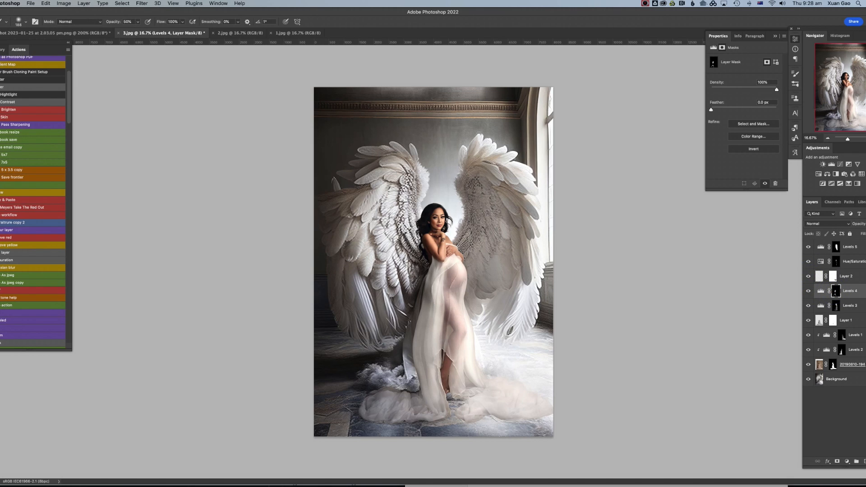
{"action": "right_click", "coordinate": [529, 406]}
{"action": "type", "text": "1040"}
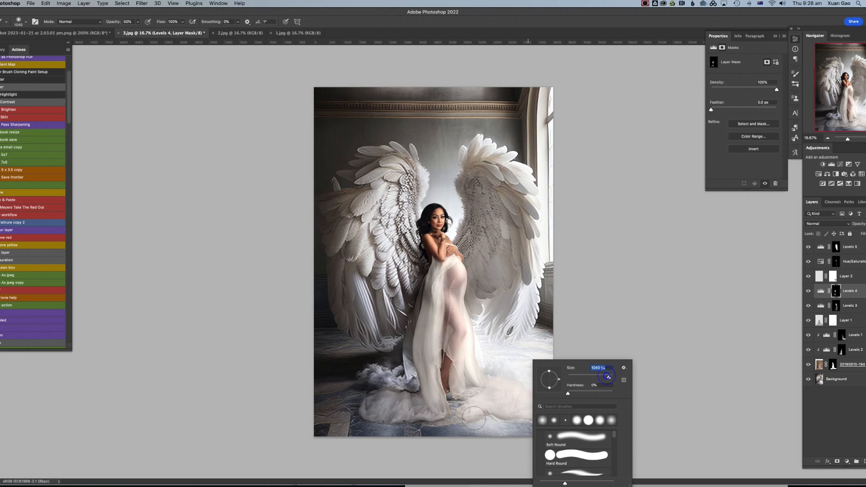
{"action": "key", "text": "Return"}
{"action": "right_click", "coordinate": [540, 405]}
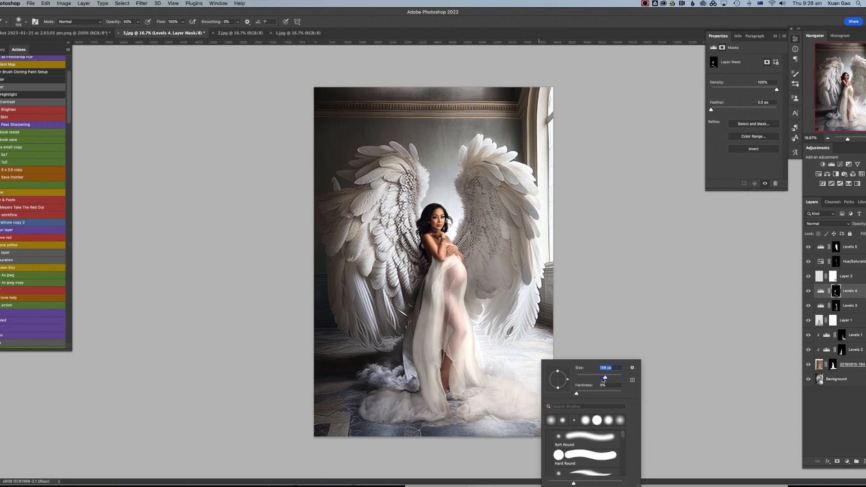
{"action": "left_click_drag", "start_coordinate": [605, 377], "coordinate": [591, 377]}
{"action": "key", "text": "2"}
{"action": "left_click_drag", "start_coordinate": [465, 418], "coordinate": [485, 417]}
{"action": "right_click", "coordinate": [497, 408]}
{"action": "left_click", "coordinate": [487, 417]}
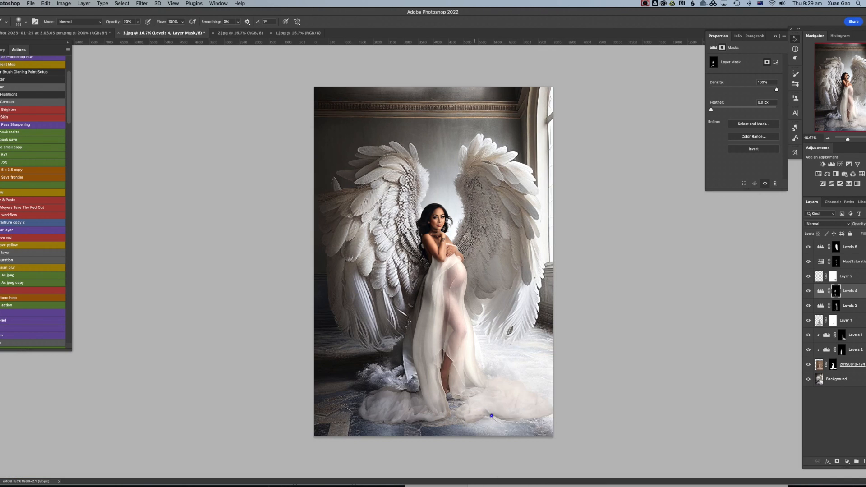
- Enlarge the brush and paint the Levels 4 mask across the floor below the front train and over the train's inner end
{"action": "right_click", "coordinate": [505, 401]}
{"action": "left_click_drag", "start_coordinate": [558, 377], "coordinate": [565, 377]}
{"action": "left_click", "coordinate": [457, 426]}
{"action": "left_click_drag", "start_coordinate": [457, 426], "coordinate": [537, 423]}
{"action": "left_click_drag", "start_coordinate": [477, 404], "coordinate": [457, 402]}
- Brush the Levels 4 mask beside the model's feet, and with a 332 px brush along the front train's length
{"action": "right_click", "coordinate": [454, 403]}
{"action": "left_click_drag", "start_coordinate": [513, 377], "coordinate": [507, 377]}
{"action": "left_click_drag", "start_coordinate": [446, 406], "coordinate": [457, 411]}
{"action": "right_click", "coordinate": [476, 400]}
{"action": "left_click_drag", "start_coordinate": [529, 377], "coordinate": [535, 377]}
{"action": "left_click_drag", "start_coordinate": [484, 412], "coordinate": [541, 412]}
{"action": "left_click", "coordinate": [502, 410]}
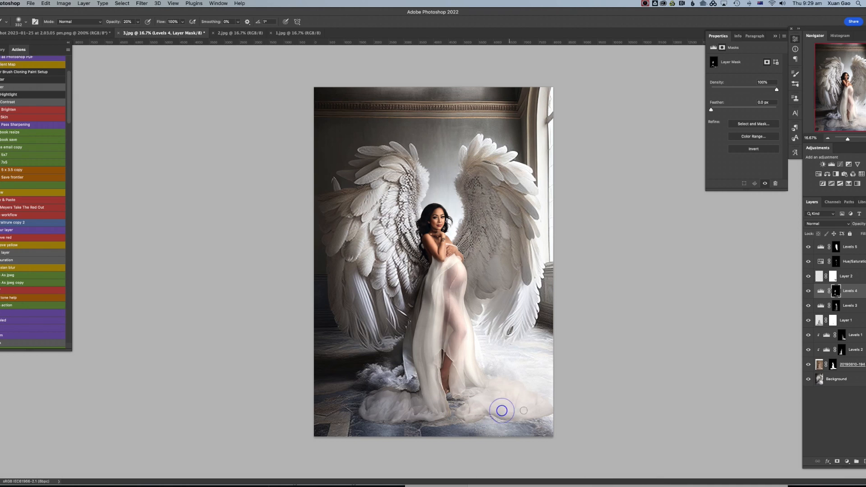
- Paint Layer 2's pixels along the front train with a 644 px brush at 10% opacity, then set the brush opacity to 40%
{"action": "left_click", "coordinate": [808, 276]}
{"action": "left_click", "coordinate": [819, 276]}
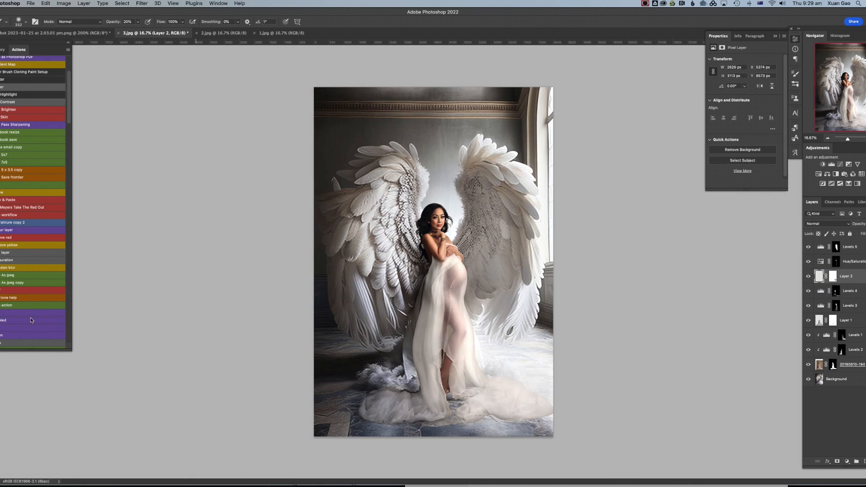
{"action": "right_click", "coordinate": [487, 424]}
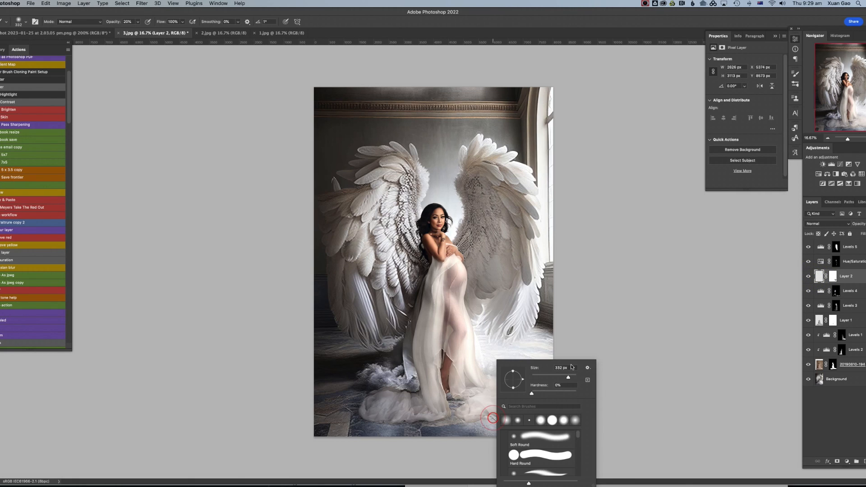
{"action": "left_click_drag", "start_coordinate": [559, 377], "coordinate": [570, 378]}
{"action": "key", "text": "Return"}
{"action": "key", "text": "1"}
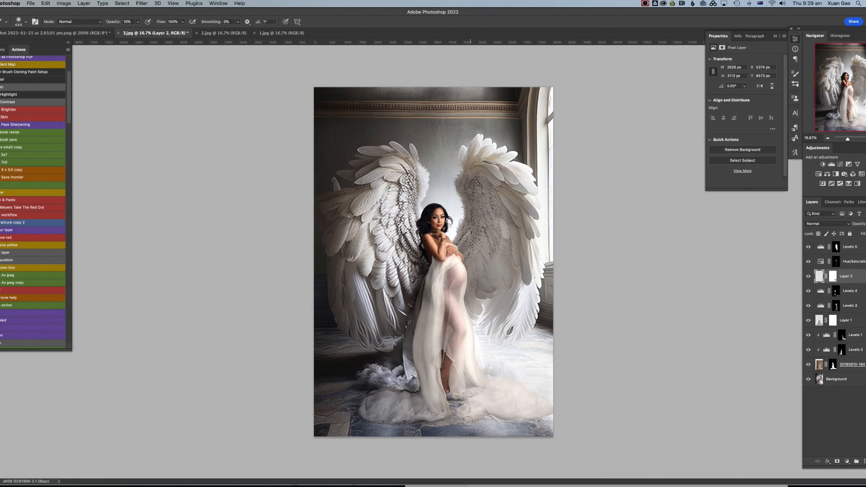
{"action": "mouse_move", "coordinate": [474, 413]}
{"action": "left_mouse_down"}
{"action": "mouse_move", "coordinate": [554, 412]}
{"action": "mouse_move", "coordinate": [536, 419]}
{"action": "left_mouse_up"}
{"action": "mouse_move", "coordinate": [477, 416]}
{"action": "left_mouse_down"}
{"action": "mouse_move", "coordinate": [557, 414]}
{"action": "mouse_move", "coordinate": [464, 416]}
{"action": "left_mouse_up"}
{"action": "left_click", "coordinate": [497, 411]}
{"action": "left_click", "coordinate": [832, 276]}
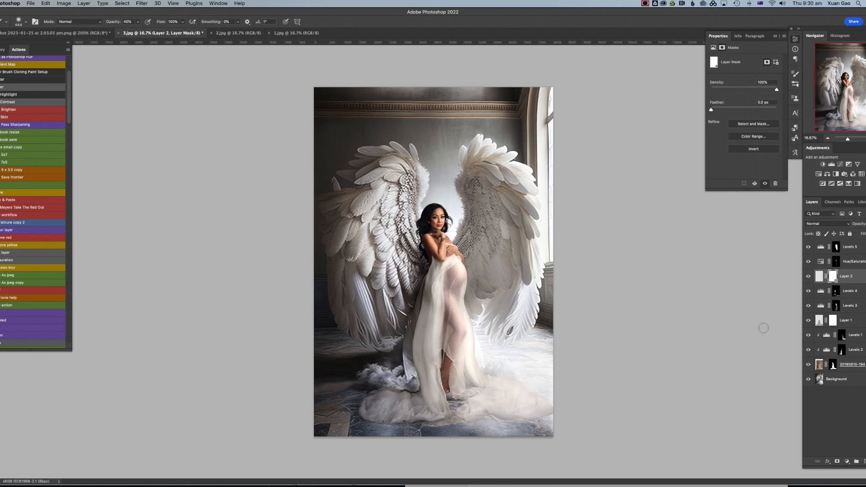
{"action": "key", "text": "4"}
{"action": "key", "text": "super+2"}
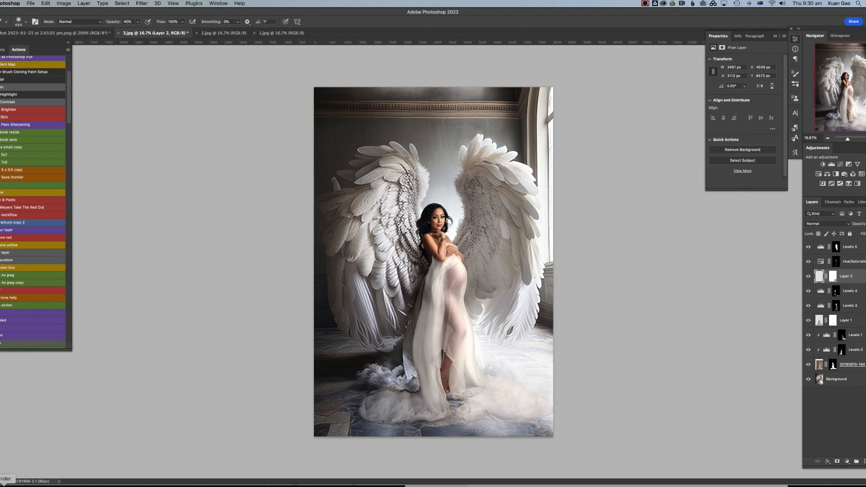
- Switch to Finder and open the original model photo 20190810-194.jpg in Photoshop
{"action": "left_click", "coordinate": [5, 483]}
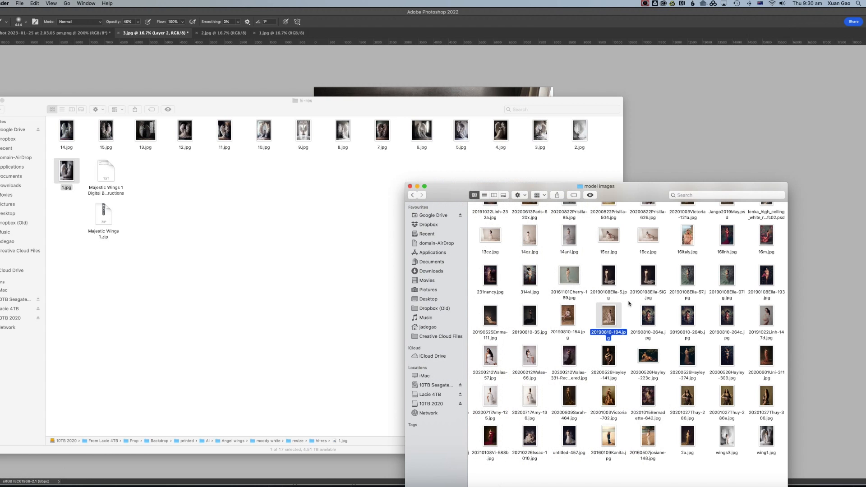
{"action": "right_click", "coordinate": [609, 315]}
{"action": "left_click", "coordinate": [720, 332]}
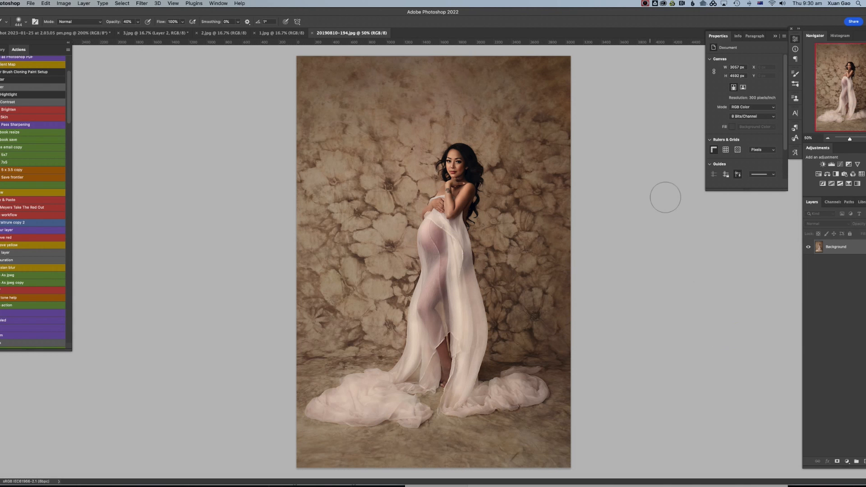
- Switch between 3.jpg and 20190810-194.jpg to compare the composite with the original photo
{"action": "left_click", "coordinate": [157, 34]}
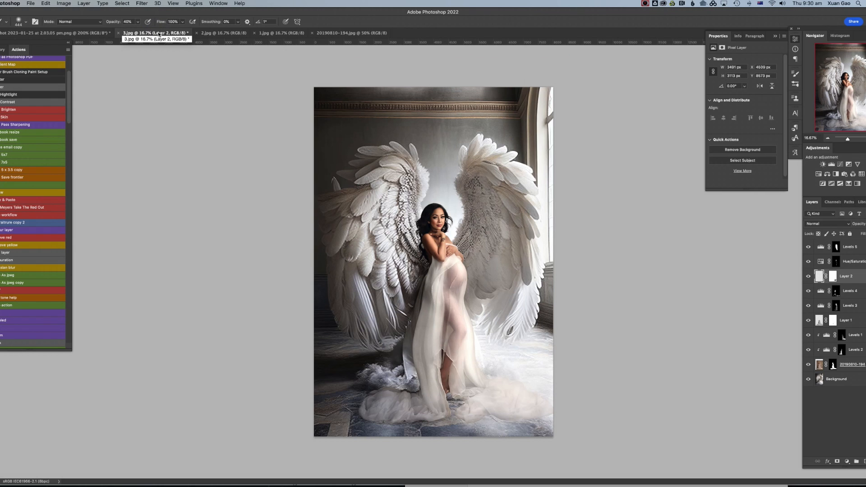
{"action": "left_click", "coordinate": [348, 31]}
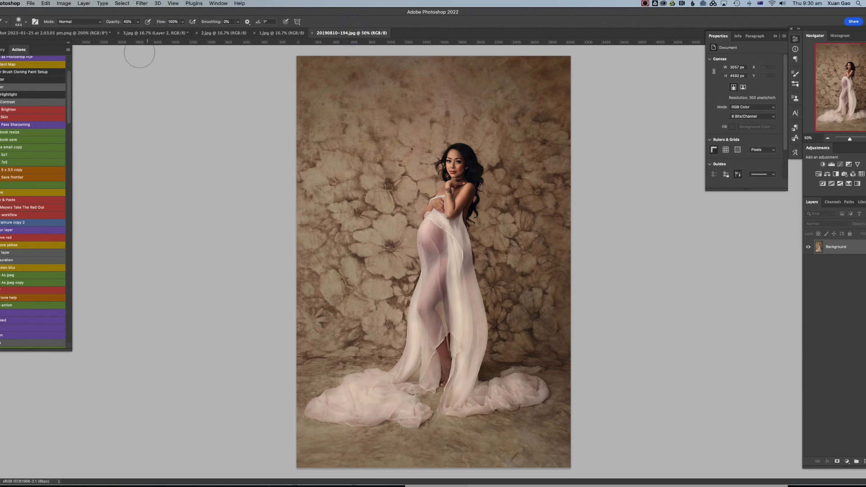
{"action": "left_click", "coordinate": [151, 34]}
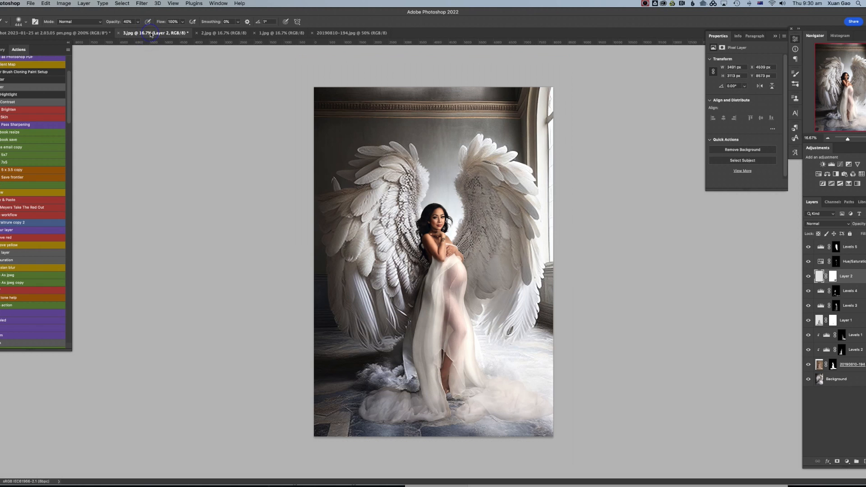
{"action": "left_click", "coordinate": [360, 33]}
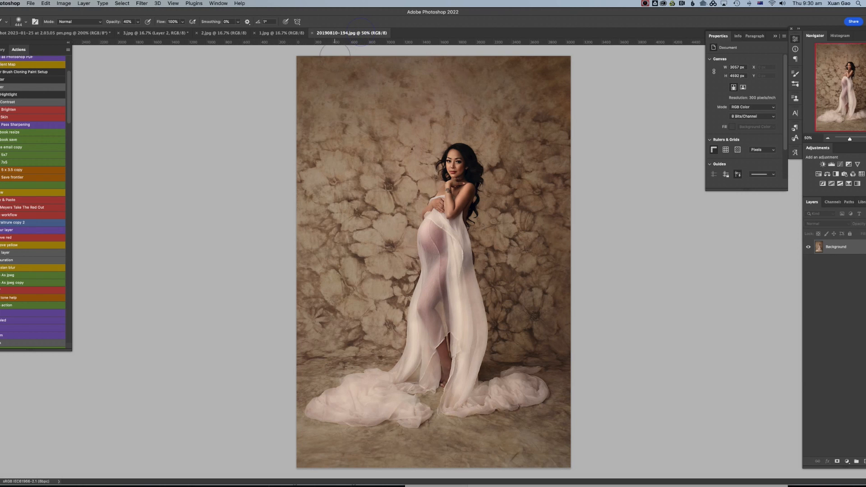
{"action": "left_click", "coordinate": [157, 33]}
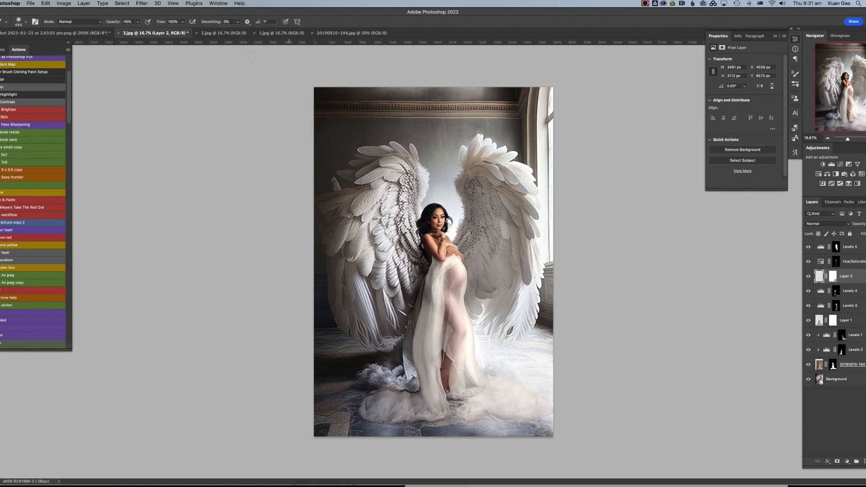
{"action": "left_click", "coordinate": [853, 247]}
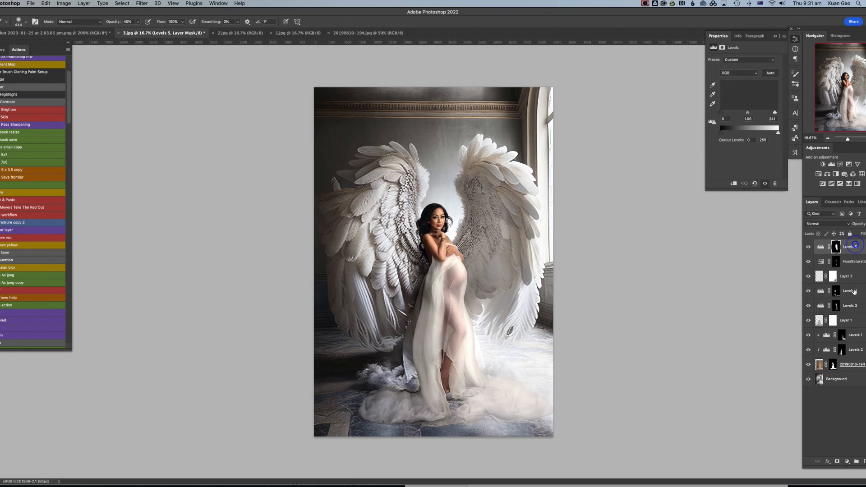
{"action": "left_click", "coordinate": [852, 364], "text": "shift"}
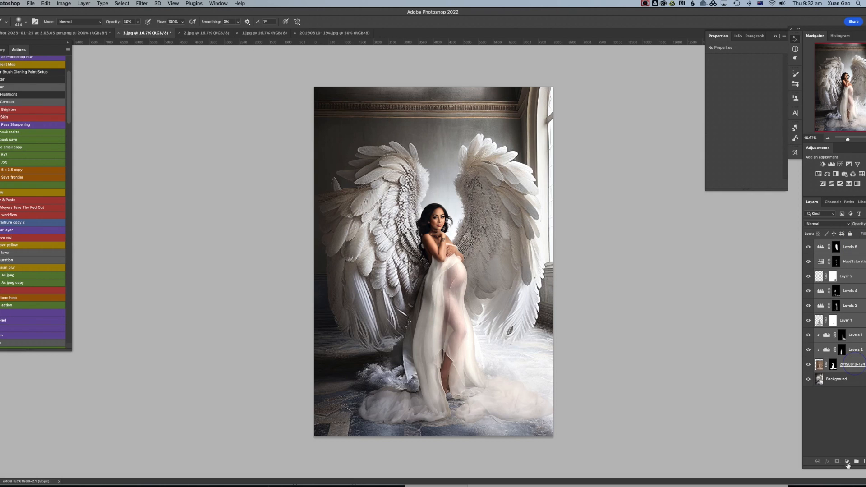
{"action": "left_click", "coordinate": [856, 461]}
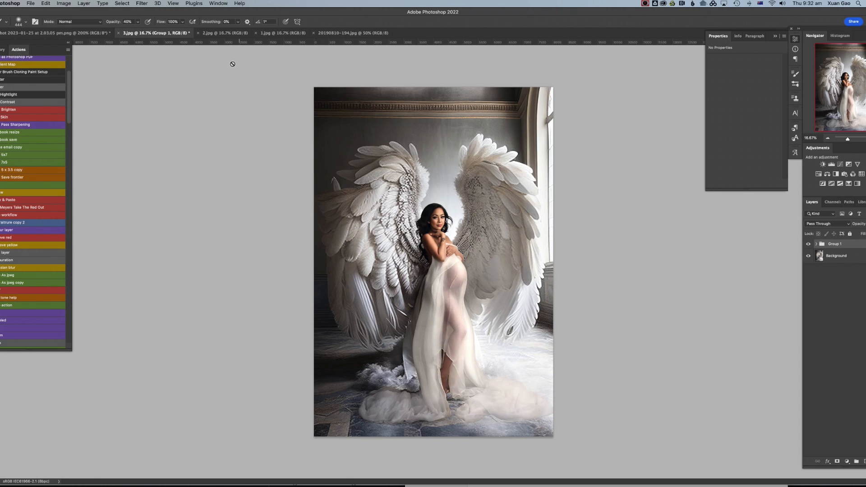
- Check the 2.jpg and 1.jpg backdrops, then duplicate Group 1 from 3.jpg into 1.jpg and switch to that document
{"action": "left_click", "coordinate": [230, 33]}
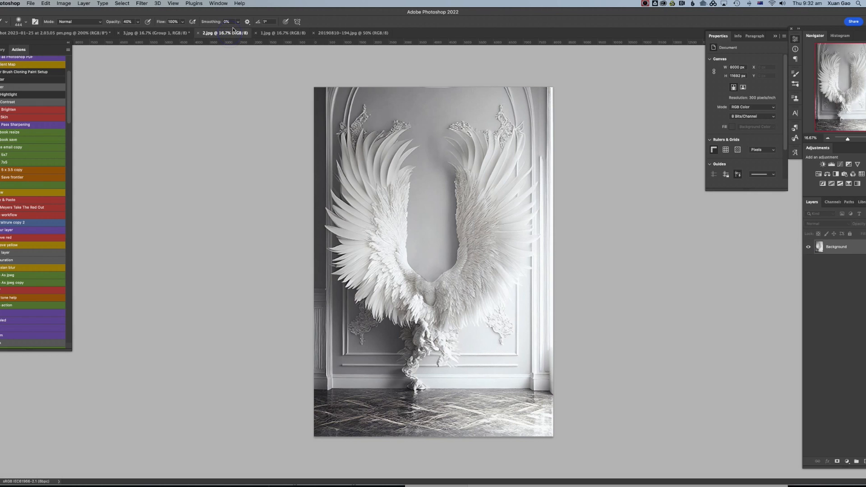
{"action": "left_click", "coordinate": [291, 33]}
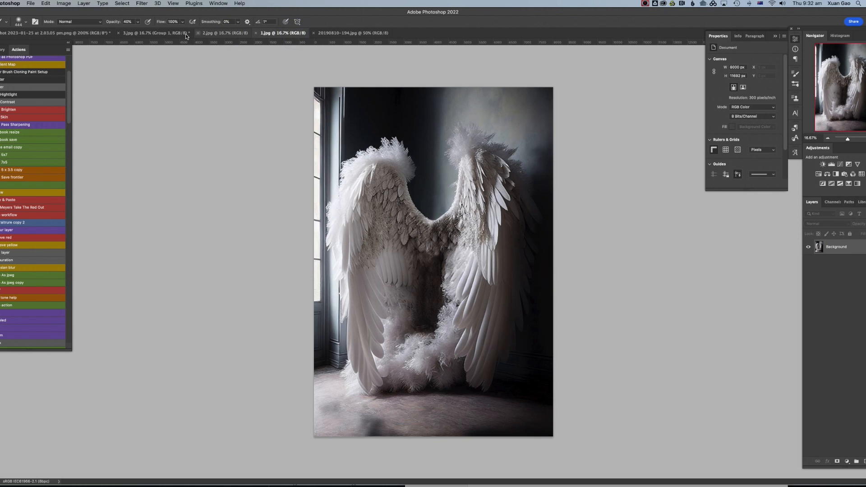
{"action": "left_click", "coordinate": [159, 34]}
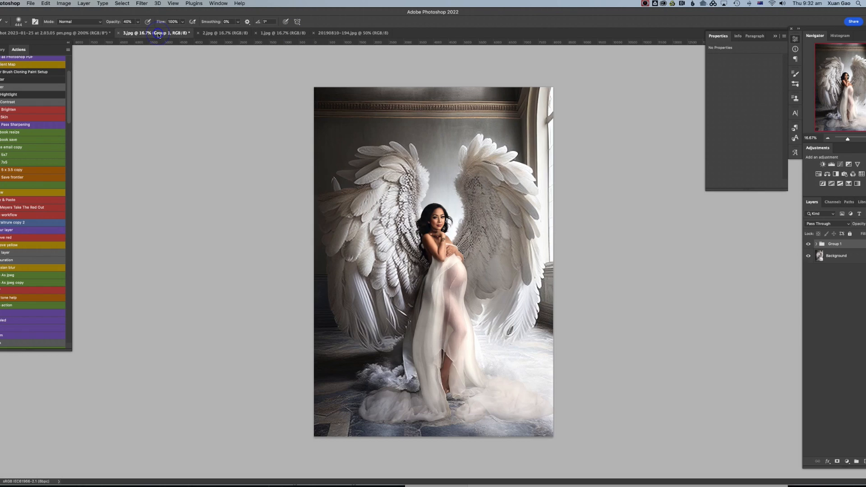
{"action": "right_click", "coordinate": [850, 244]}
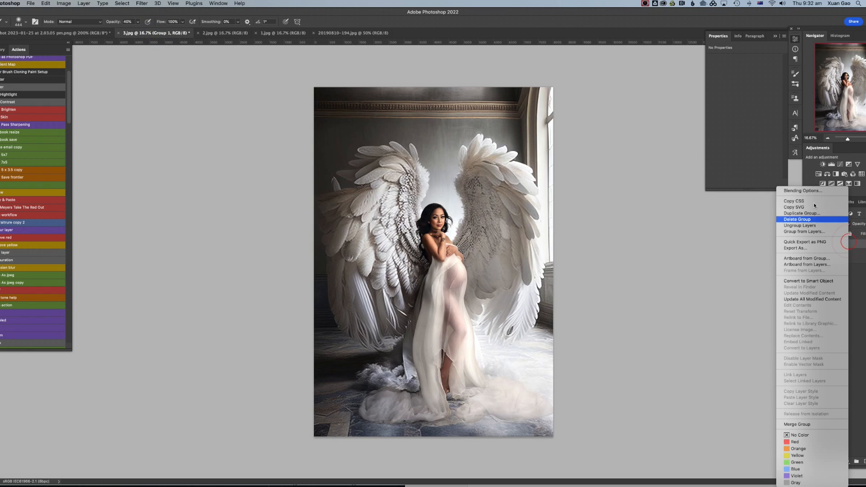
{"action": "left_click", "coordinate": [793, 217]}
{"action": "left_click", "coordinate": [432, 245]}
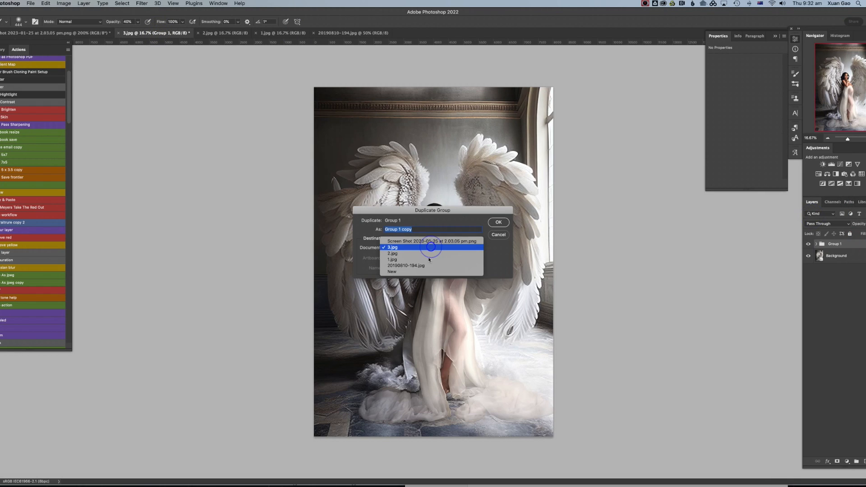
{"action": "left_click", "coordinate": [428, 259]}
{"action": "left_click", "coordinate": [507, 221]}
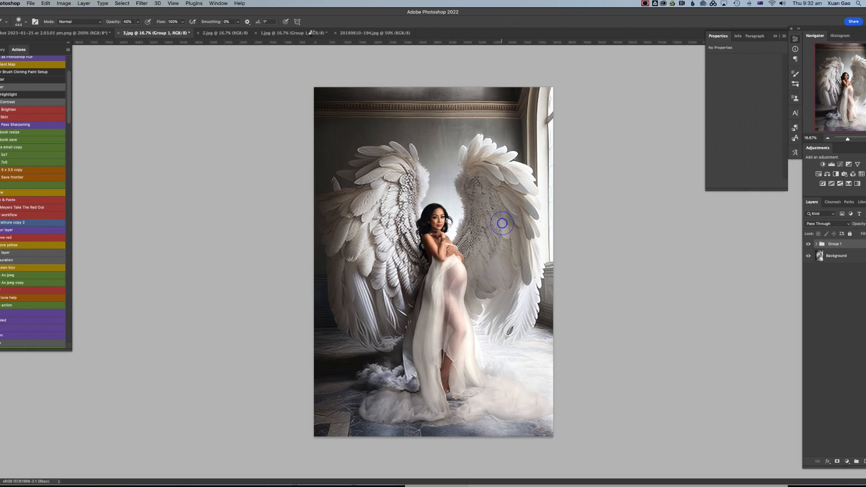
{"action": "left_click", "coordinate": [301, 33]}
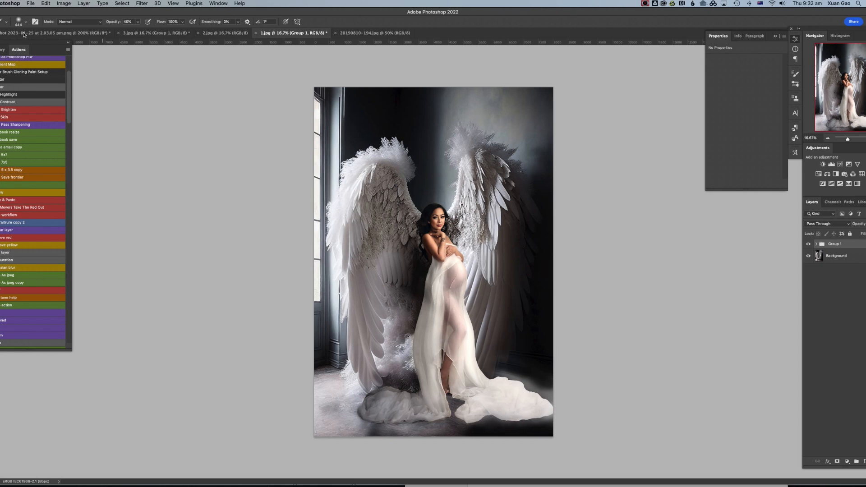
- Flip the duplicated Group 1 horizontally in 1.jpg
{"action": "left_click", "coordinate": [46, 3]}
{"action": "mouse_move", "coordinate": [124, 169]}
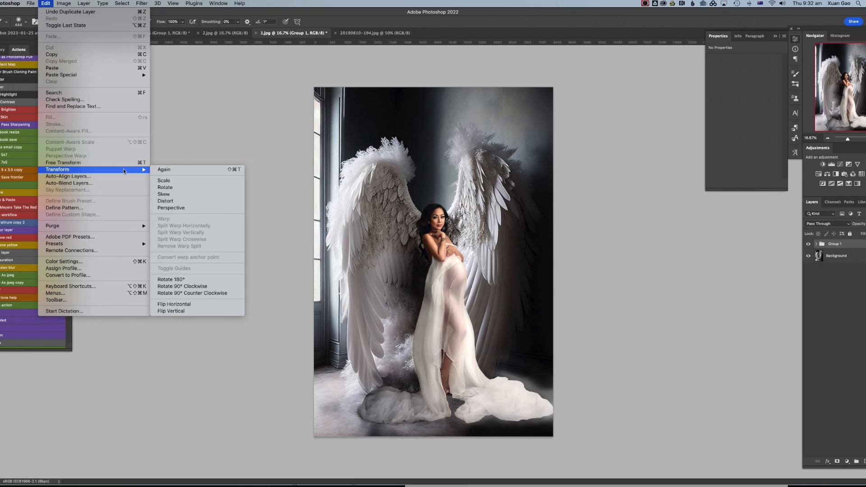
{"action": "left_click", "coordinate": [190, 305]}
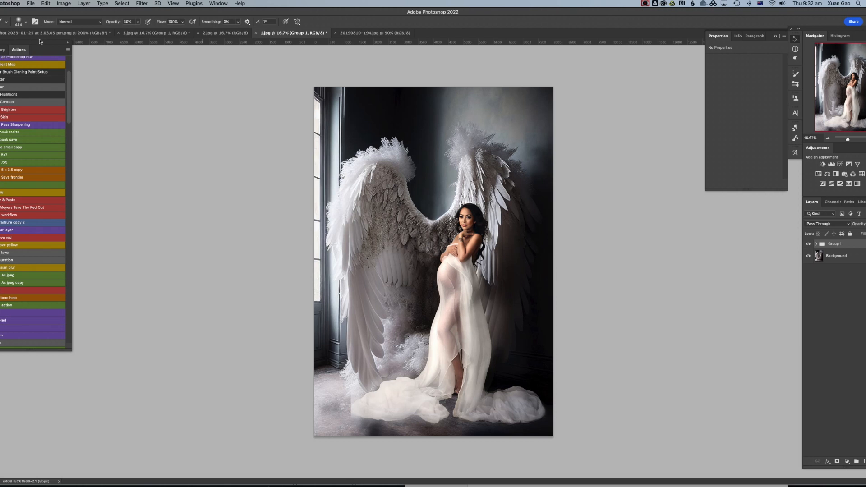
- Free-transform Group 1 to about 116.4% and position the model between the two wings
{"action": "left_click", "coordinate": [47, 6]}
{"action": "left_click", "coordinate": [90, 163]}
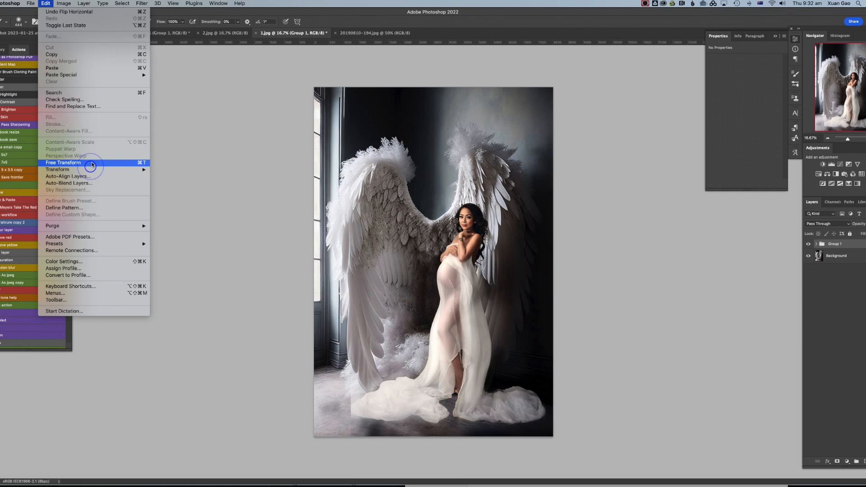
{"action": "left_click_drag", "start_coordinate": [465, 296], "coordinate": [437, 293]}
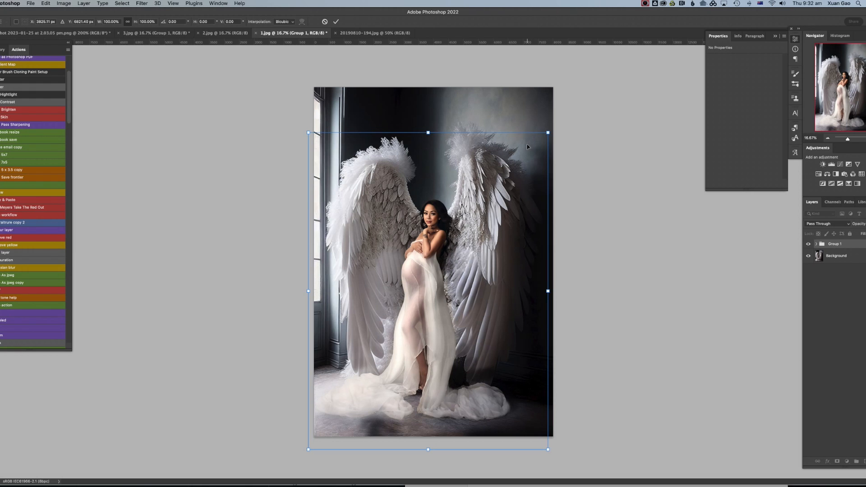
{"action": "left_click_drag", "start_coordinate": [548, 133], "coordinate": [578, 93]}
{"action": "left_click_drag", "start_coordinate": [541, 159], "coordinate": [561, 166]}
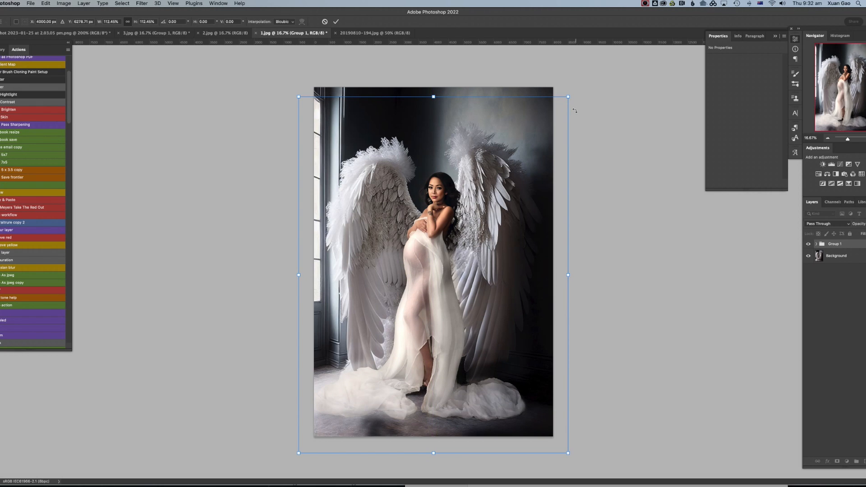
{"action": "left_click_drag", "start_coordinate": [568, 96], "coordinate": [543, 138]}
{"action": "left_click_drag", "start_coordinate": [569, 445], "coordinate": [570, 456]}
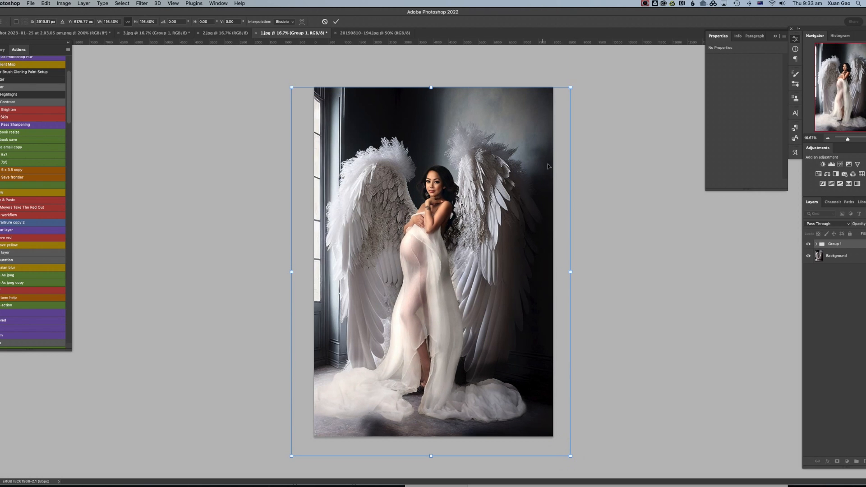
{"action": "left_click_drag", "start_coordinate": [531, 186], "coordinate": [525, 186]}
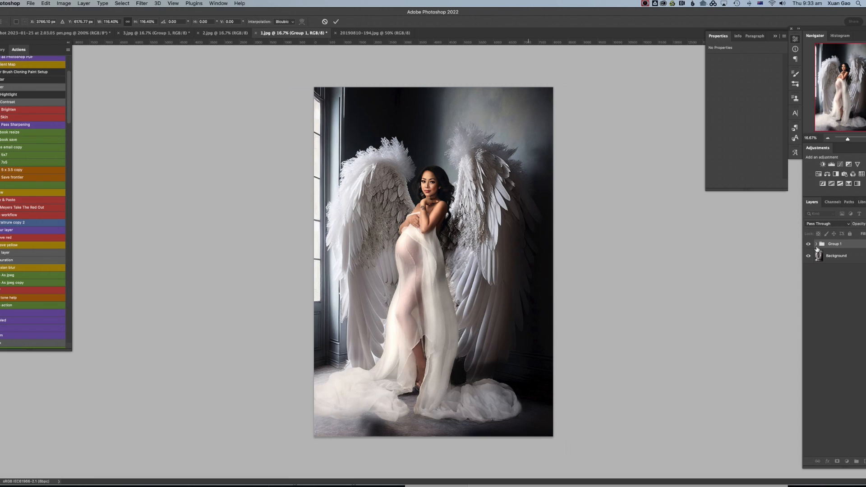
- Expand Group 1 and toggle the Levels 5, Hue/Saturation and Levels 4 layers to examine each one's effect
{"action": "left_click", "coordinate": [816, 244]}
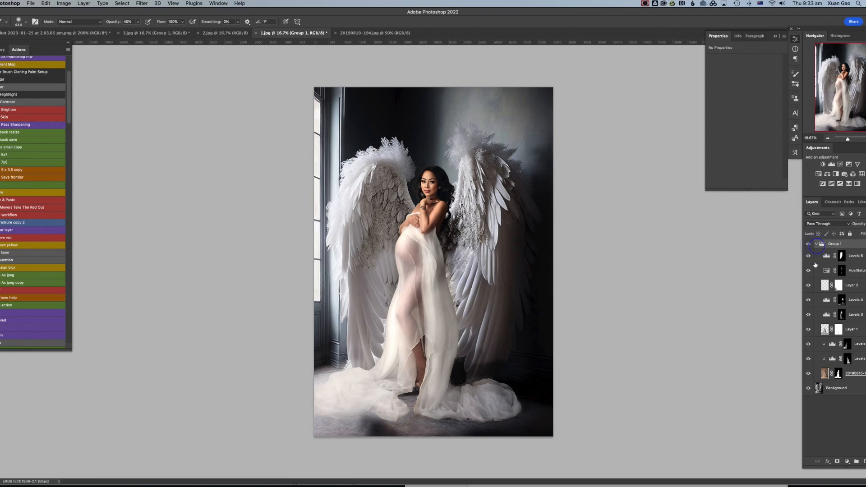
{"action": "left_click", "coordinate": [809, 256]}
{"action": "left_click", "coordinate": [808, 256]}
{"action": "left_click", "coordinate": [808, 256]}
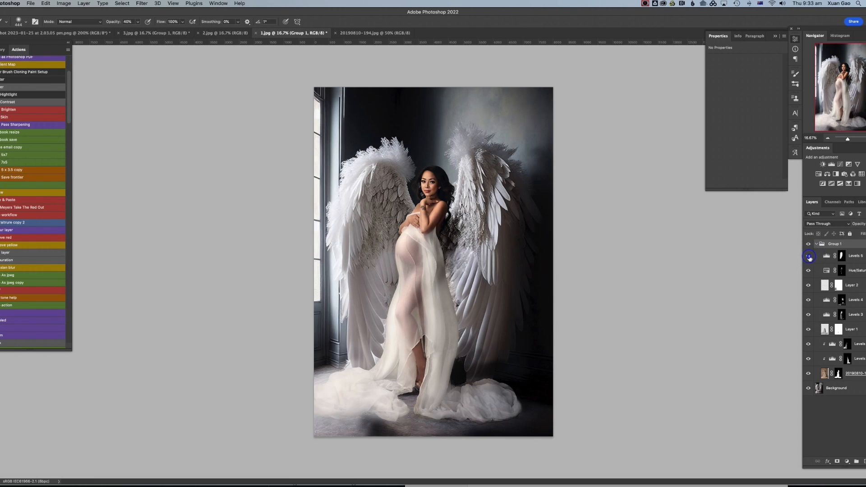
{"action": "left_click", "coordinate": [808, 256]}
{"action": "left_click", "coordinate": [808, 270]}
{"action": "left_click", "coordinate": [808, 271]}
{"action": "left_click", "coordinate": [808, 300]}
{"action": "left_click", "coordinate": [808, 300]}
- Paint the Levels 4 mask along the gown's side and rear train with an enlarged brush at 30% opacity
{"action": "left_click", "coordinate": [841, 300]}
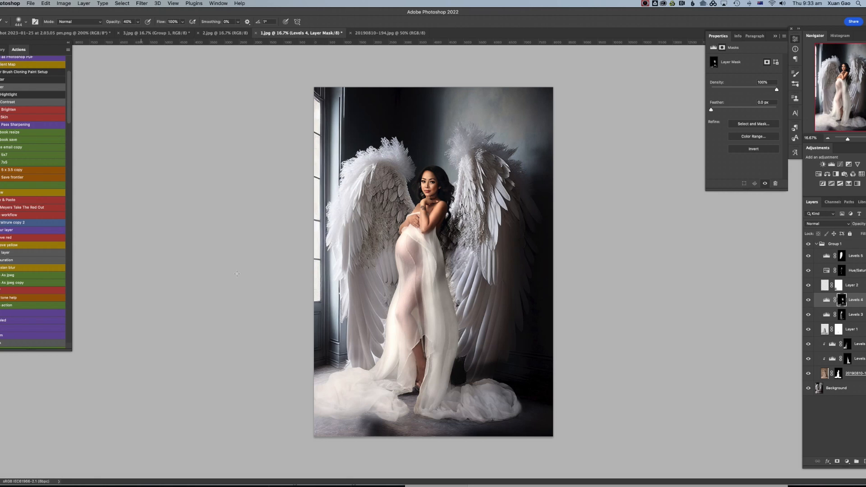
{"action": "left_click", "coordinate": [685, 234]}
{"action": "key", "text": "bracketright"}
{"action": "key", "text": "bracketright"}
{"action": "key", "text": "bracketright"}
{"action": "key", "text": "bracketright"}
{"action": "key", "text": "bracketright"}
{"action": "key", "text": "bracketright"}
{"action": "key", "text": "bracketright"}
{"action": "key", "text": "bracketright"}
{"action": "key", "text": "3"}
{"action": "mouse_move", "coordinate": [443, 269]}
{"action": "left_mouse_down"}
{"action": "mouse_move", "coordinate": [444, 334]}
{"action": "mouse_move", "coordinate": [453, 354]}
{"action": "mouse_move", "coordinate": [454, 311]}
{"action": "mouse_move", "coordinate": [449, 389]}
{"action": "mouse_move", "coordinate": [509, 402]}
{"action": "mouse_move", "coordinate": [454, 414]}
{"action": "left_mouse_up"}
{"action": "left_click_drag", "start_coordinate": [498, 396], "coordinate": [439, 422]}
{"action": "left_click_drag", "start_coordinate": [531, 411], "coordinate": [530, 414]}
{"action": "left_click_drag", "start_coordinate": [445, 422], "coordinate": [445, 422]}
- Dab the Levels 4 mask around the lower tip of the darker wing, trying brush sizes up to 3200 px
{"action": "right_click", "coordinate": [504, 353]}
{"action": "left_click_drag", "start_coordinate": [583, 368], "coordinate": [580, 370]}
{"action": "left_click", "coordinate": [479, 362]}
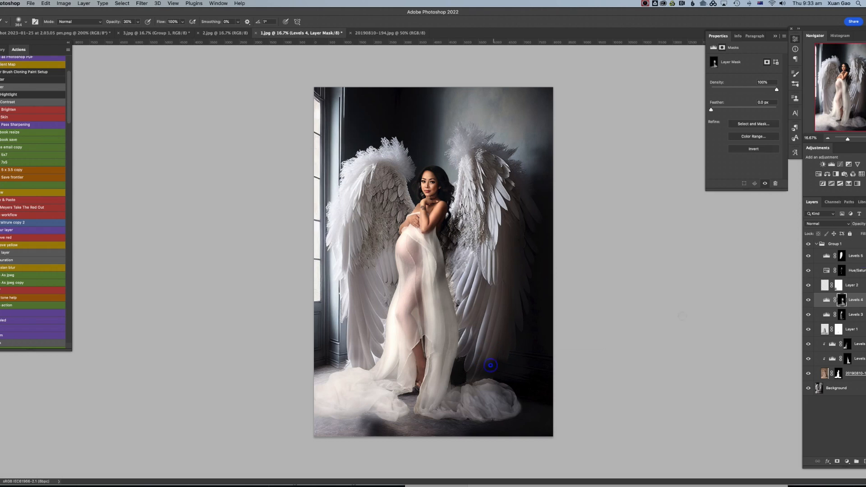
{"action": "right_click", "coordinate": [492, 369]}
{"action": "left_click_drag", "start_coordinate": [567, 377], "coordinate": [573, 377]}
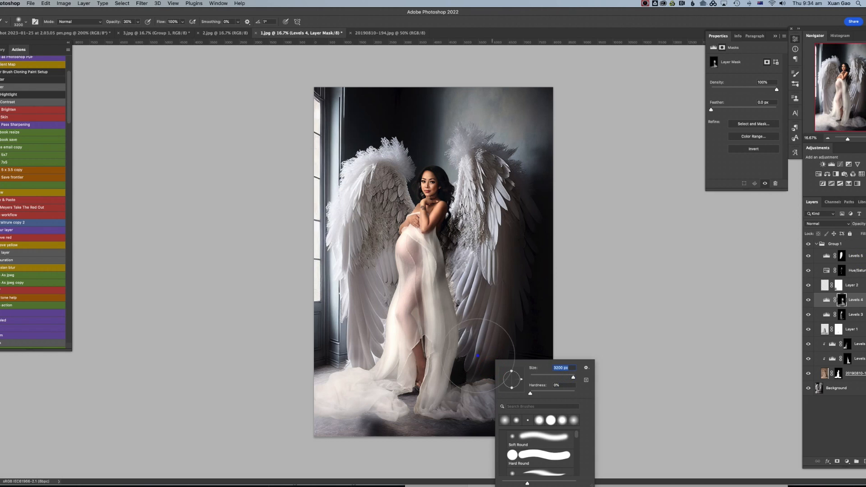
{"action": "left_click_drag", "start_coordinate": [499, 355], "coordinate": [510, 362]}
{"action": "right_click", "coordinate": [505, 360]}
{"action": "left_click_drag", "start_coordinate": [587, 377], "coordinate": [562, 373]}
{"action": "left_click", "coordinate": [502, 350]}
{"action": "right_click", "coordinate": [503, 356]}
{"action": "left_click", "coordinate": [498, 360]}
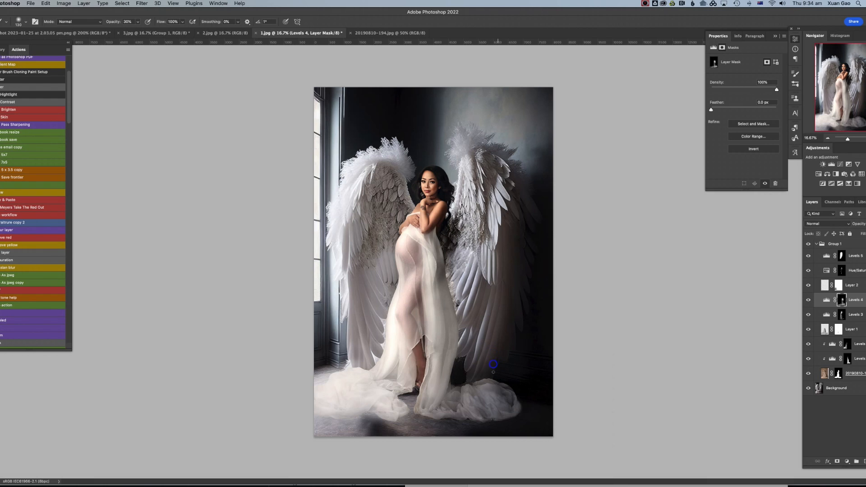
- Brush the Levels 4 mask between the darker wing's lower feathers and the train at 90% opacity
{"action": "right_click", "coordinate": [504, 368]}
{"action": "left_click_drag", "start_coordinate": [564, 376], "coordinate": [568, 376]}
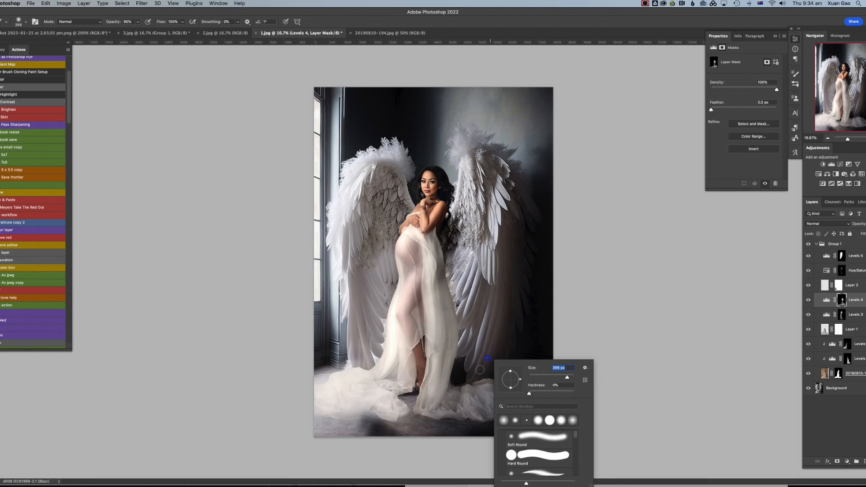
{"action": "left_click", "coordinate": [487, 369]}
{"action": "mouse_move", "coordinate": [470, 374]}
{"action": "left_mouse_down"}
{"action": "mouse_move", "coordinate": [476, 363]}
{"action": "mouse_move", "coordinate": [487, 365]}
{"action": "left_mouse_up"}
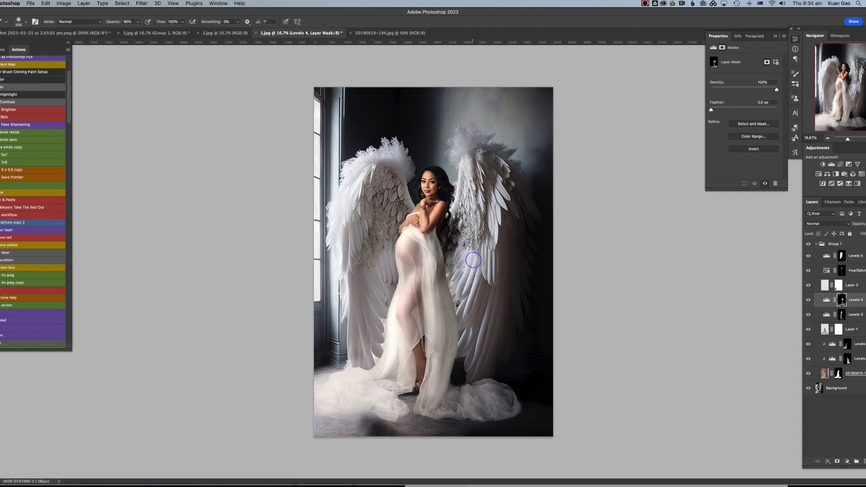
- Enlarge the brush to about 1400 px and paint the Levels 4 mask down the length of the darker wing
{"action": "right_click", "coordinate": [465, 271]}
{"action": "left_click_drag", "start_coordinate": [553, 300], "coordinate": [559, 302]}
{"action": "left_click_drag", "start_coordinate": [470, 220], "coordinate": [489, 266]}
{"action": "mouse_move", "coordinate": [487, 166]}
{"action": "left_mouse_down"}
{"action": "mouse_move", "coordinate": [470, 322]}
{"action": "mouse_move", "coordinate": [478, 331]}
{"action": "left_mouse_up"}
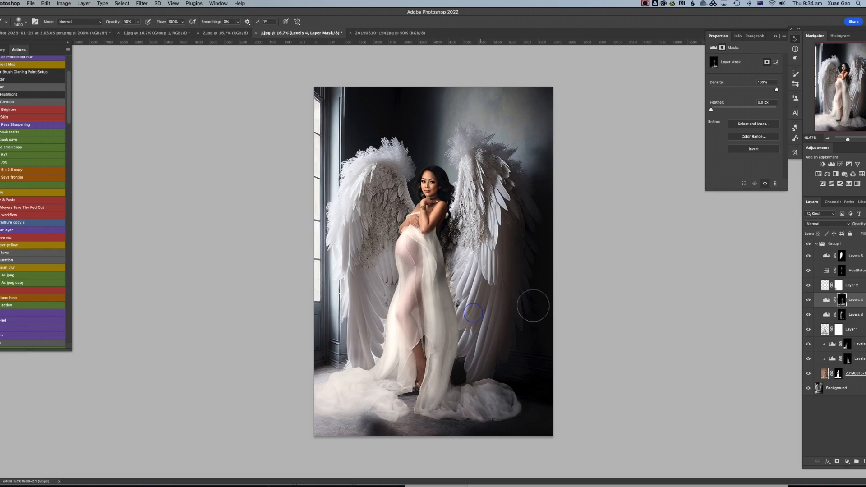
- Lower the model layer's opacity to examine how she overlaps the wings, shrink the mask brush, and restore full opacity
{"action": "left_click", "coordinate": [838, 375]}
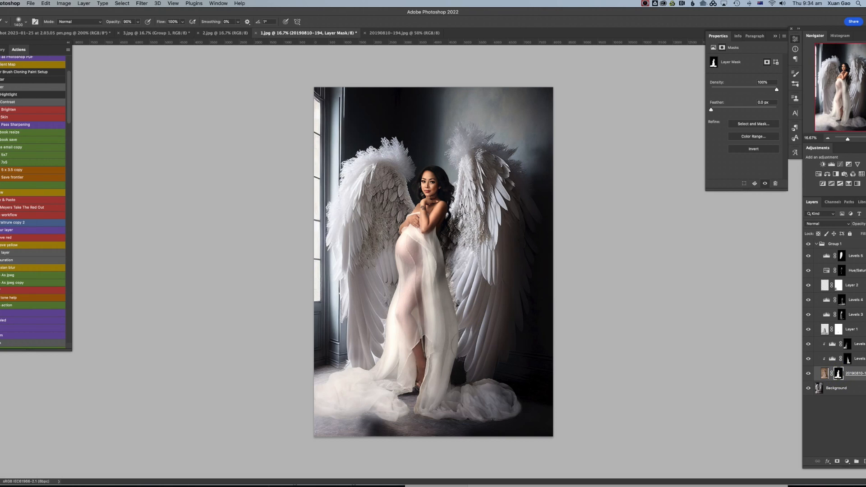
{"action": "left_click", "coordinate": [865, 223]}
{"action": "left_click_drag", "start_coordinate": [865, 234], "coordinate": [864, 234]}
{"action": "key", "text": "super+plus"}
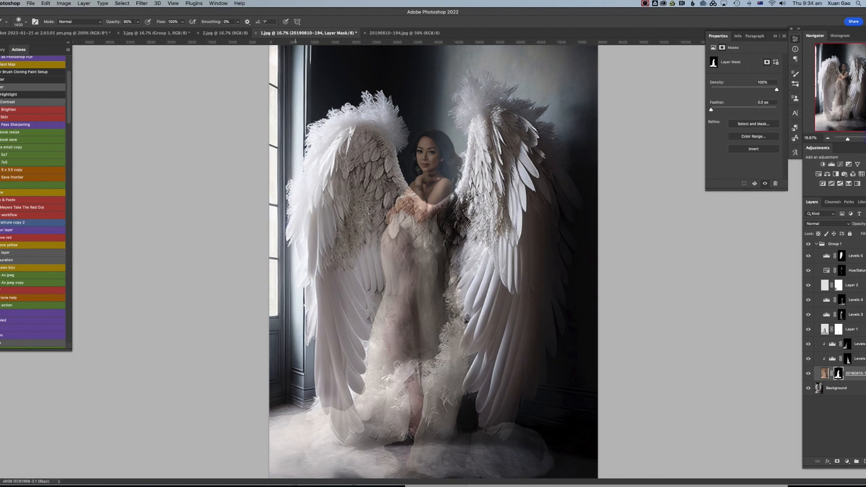
{"action": "key", "text": "super+plus"}
{"action": "left_click_drag", "start_coordinate": [857, 104], "coordinate": [858, 110]}
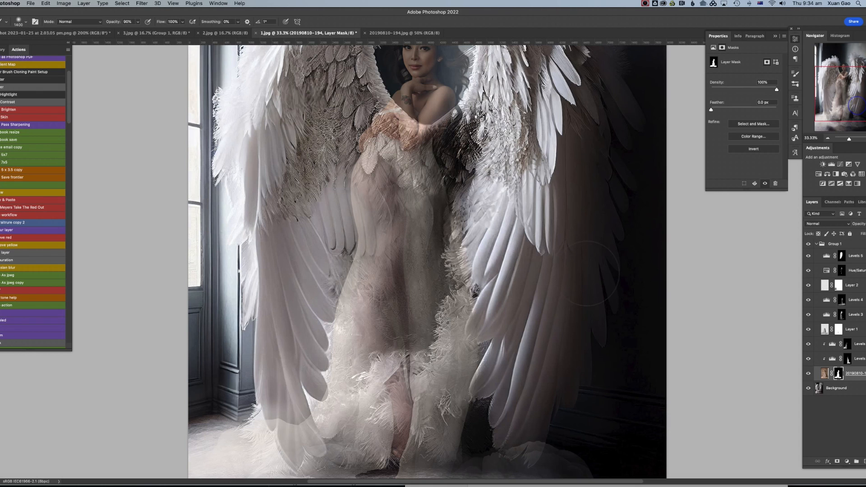
{"action": "right_click", "coordinate": [496, 334]}
{"action": "left_click", "coordinate": [548, 350]}
{"action": "type", "text": "44"}
{"action": "key", "text": "Return"}
{"action": "left_click_drag", "start_coordinate": [859, 224], "coordinate": [863, 235]}
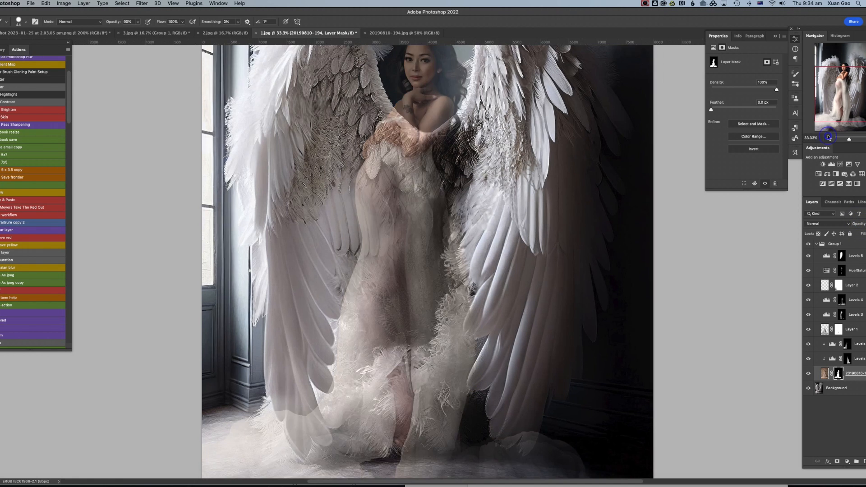
{"action": "left_click", "coordinate": [829, 138]}
{"action": "left_click", "coordinate": [829, 137]}
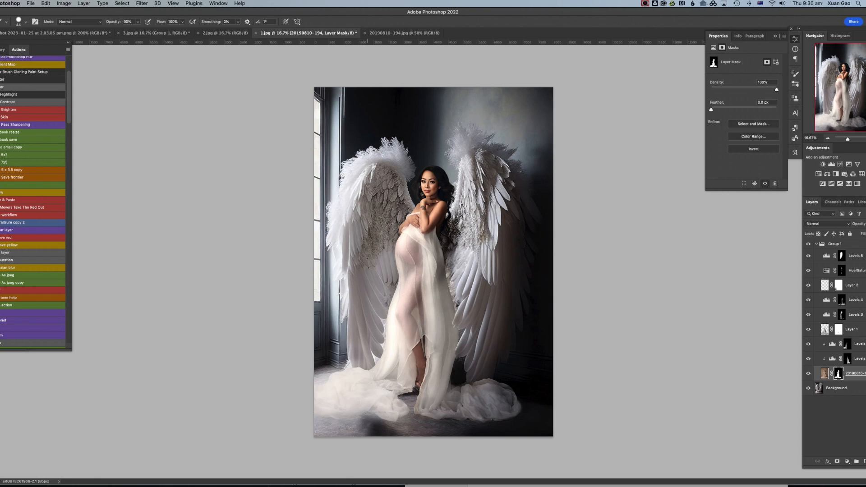
- Compare the composite with and without each of the two clipped Levels layers above the model
{"action": "left_click", "coordinate": [808, 359]}
{"action": "left_click", "coordinate": [809, 359]}
{"action": "left_click", "coordinate": [809, 345]}
{"action": "left_click", "coordinate": [809, 345]}
- Add a Levels adjustment above the clipped Levels layers with inputs 43, 0.74, 255 and output white 215, and invert its mask
{"action": "left_click", "coordinate": [859, 344]}
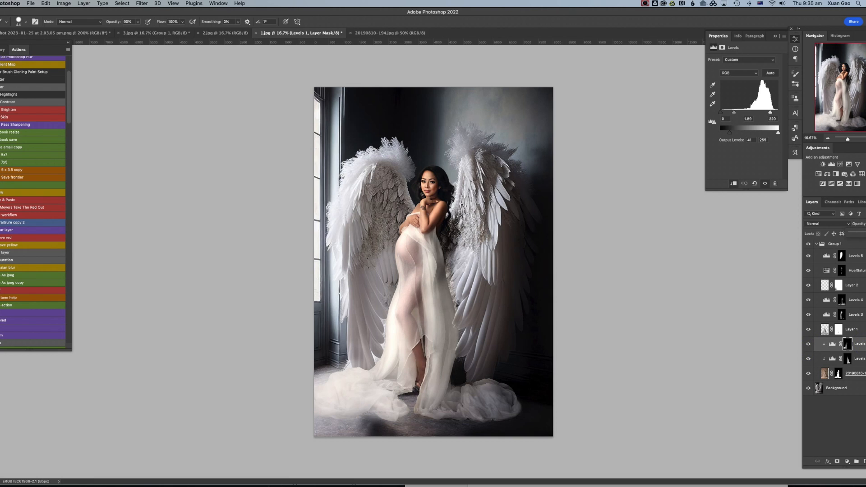
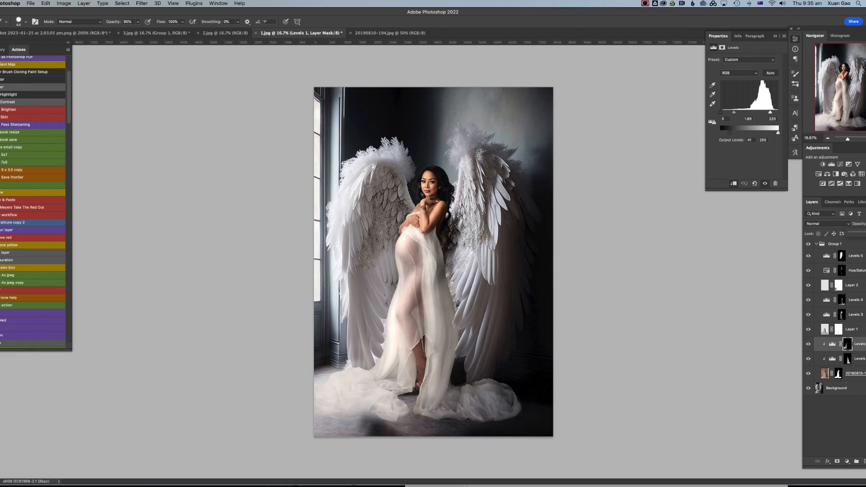
{"action": "left_click", "coordinate": [831, 165]}
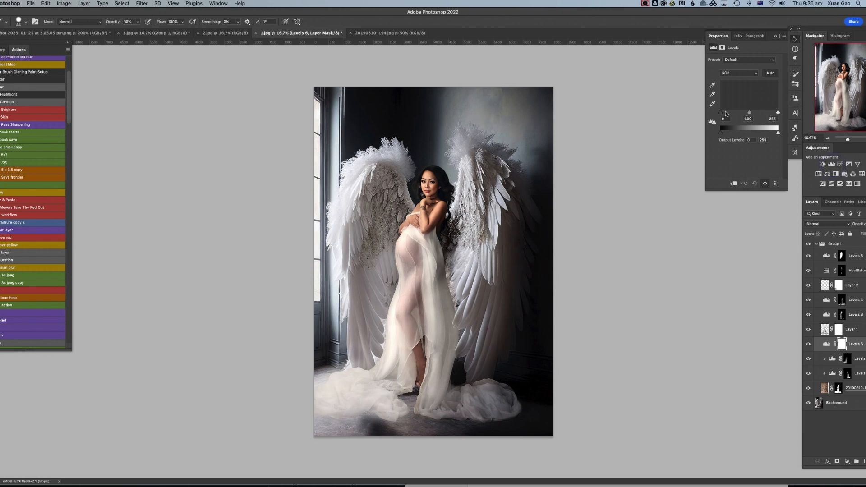
{"action": "mouse_move", "coordinate": [728, 110]}
{"action": "left_mouse_down"}
{"action": "mouse_move", "coordinate": [758, 112]}
{"action": "mouse_move", "coordinate": [770, 134]}
{"action": "left_mouse_up"}
{"action": "key", "text": "super+i"}
- Paint shadow into the Levels 6 mask at 20% opacity on the darker wing beside the model's hair and arm
{"action": "right_click", "coordinate": [457, 274]}
{"action": "left_click", "coordinate": [594, 192]}
{"action": "right_click", "coordinate": [452, 203]}
{"action": "key", "text": "2"}
{"action": "mouse_move", "coordinate": [466, 215]}
{"action": "left_mouse_down"}
{"action": "mouse_move", "coordinate": [473, 216]}
{"action": "mouse_move", "coordinate": [457, 200]}
{"action": "mouse_move", "coordinate": [452, 221]}
{"action": "mouse_move", "coordinate": [460, 193]}
{"action": "left_mouse_up"}
{"action": "right_click", "coordinate": [456, 233]}
{"action": "left_click_drag", "start_coordinate": [466, 246], "coordinate": [468, 246]}
- Resize the brush and paint the Levels 6 mask along the boundary between the dress and the darker wing
{"action": "right_click", "coordinate": [451, 275]}
{"action": "mouse_move", "coordinate": [462, 287]}
{"action": "left_mouse_down"}
{"action": "mouse_move", "coordinate": [455, 301]}
{"action": "mouse_move", "coordinate": [509, 301]}
{"action": "left_mouse_up"}
{"action": "right_click", "coordinate": [454, 281]}
{"action": "left_click_drag", "start_coordinate": [450, 255], "coordinate": [448, 271]}
{"action": "right_click", "coordinate": [450, 276]}
{"action": "left_click_drag", "start_coordinate": [501, 296], "coordinate": [506, 296]}
{"action": "left_click_drag", "start_coordinate": [461, 250], "coordinate": [453, 299]}
- Shrink the brush and paint the Levels 6 mask on the upper dress at 40% opacity
{"action": "right_click", "coordinate": [452, 301]}
{"action": "left_click_drag", "start_coordinate": [507, 321], "coordinate": [496, 321]}
{"action": "key", "text": "4"}
{"action": "mouse_move", "coordinate": [435, 261]}
{"action": "left_mouse_down"}
{"action": "mouse_move", "coordinate": [447, 301]}
{"action": "mouse_move", "coordinate": [437, 245]}
{"action": "mouse_move", "coordinate": [438, 253]}
{"action": "left_mouse_up"}
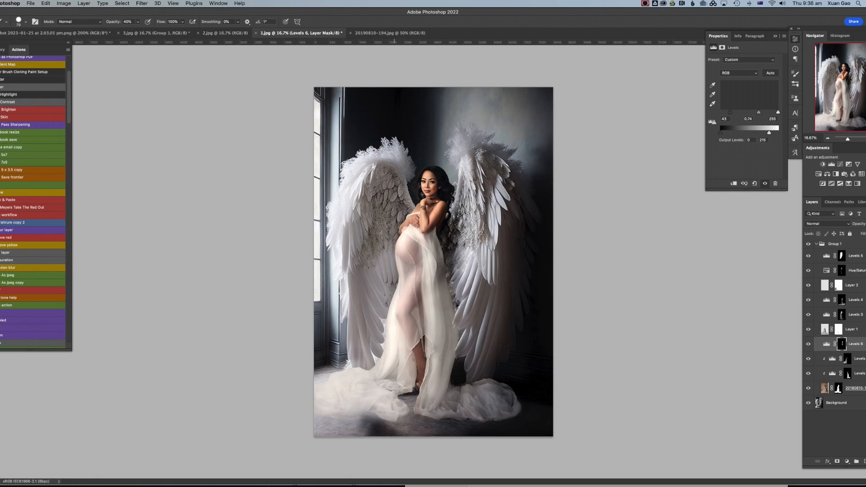
- Paint down the middle of the dress on the Color-mode Layer 1, using a 0% hardness brush at 40% opacity
{"action": "left_click", "coordinate": [826, 331]}
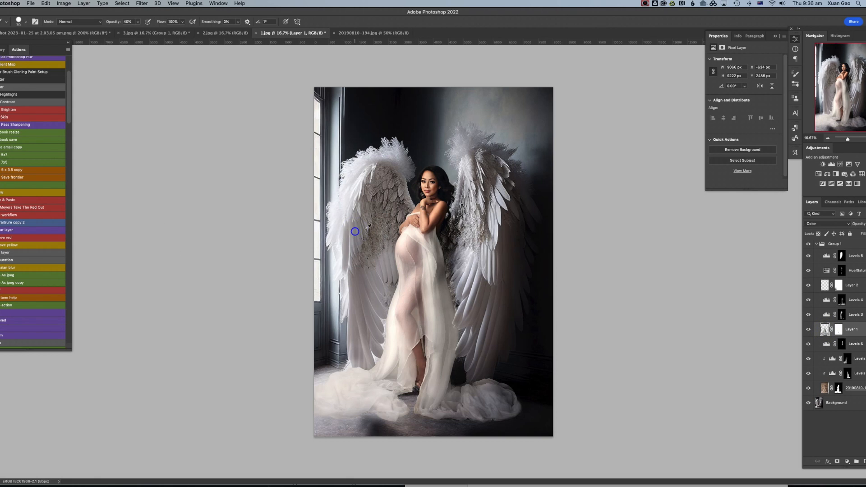
{"action": "right_click", "coordinate": [432, 268]}
{"action": "left_click", "coordinate": [506, 284]}
{"action": "left_click_drag", "start_coordinate": [497, 300], "coordinate": [468, 299]}
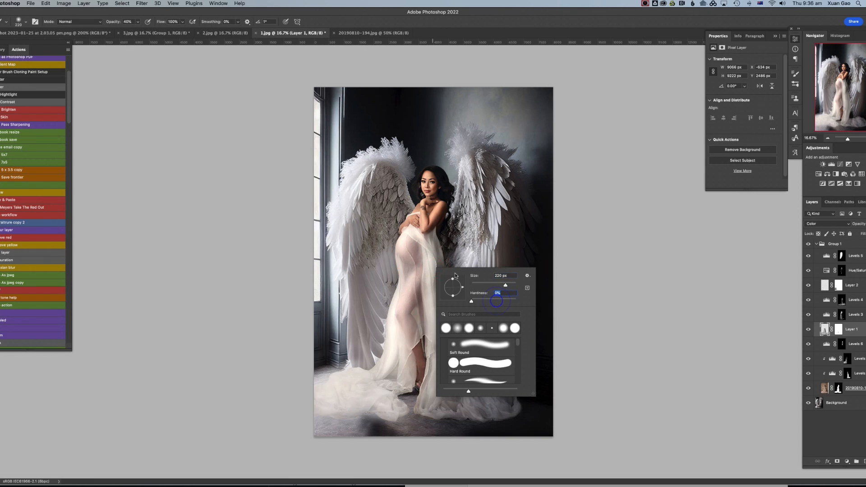
{"action": "left_click", "coordinate": [510, 284]}
{"action": "left_click_drag", "start_coordinate": [430, 239], "coordinate": [437, 324]}
{"action": "mouse_move", "coordinate": [431, 290]}
{"action": "left_mouse_down"}
{"action": "mouse_move", "coordinate": [433, 343]}
{"action": "mouse_move", "coordinate": [425, 302]}
{"action": "mouse_move", "coordinate": [428, 326]}
{"action": "left_mouse_up"}
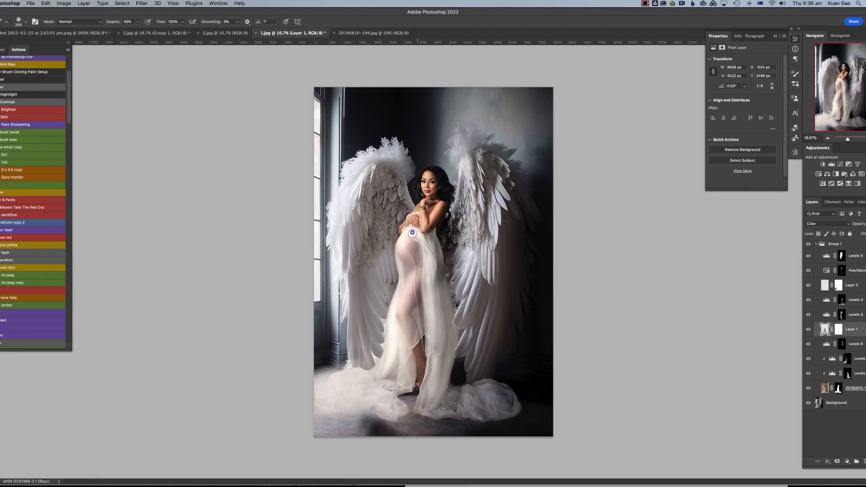
- Continue painting Layer 1 over the dress from waist to train and along its window-side edge
{"action": "left_click_drag", "start_coordinate": [431, 235], "coordinate": [428, 388]}
{"action": "mouse_move", "coordinate": [435, 346]}
{"action": "left_mouse_down"}
{"action": "mouse_move", "coordinate": [418, 407]}
{"action": "mouse_move", "coordinate": [452, 329]}
{"action": "mouse_move", "coordinate": [453, 343]}
{"action": "left_mouse_up"}
{"action": "mouse_move", "coordinate": [388, 366]}
{"action": "left_mouse_down"}
{"action": "mouse_move", "coordinate": [402, 405]}
{"action": "mouse_move", "coordinate": [394, 338]}
{"action": "mouse_move", "coordinate": [401, 267]}
{"action": "left_mouse_up"}
{"action": "left_click_drag", "start_coordinate": [401, 330], "coordinate": [414, 233]}
- Compare the image with and without Levels 5 and adjust that layer's opacity
{"action": "left_click", "coordinate": [842, 255]}
{"action": "left_click", "coordinate": [808, 256]}
{"action": "left_click", "coordinate": [811, 257]}
{"action": "left_click", "coordinate": [862, 255]}
{"action": "left_click", "coordinate": [865, 224]}
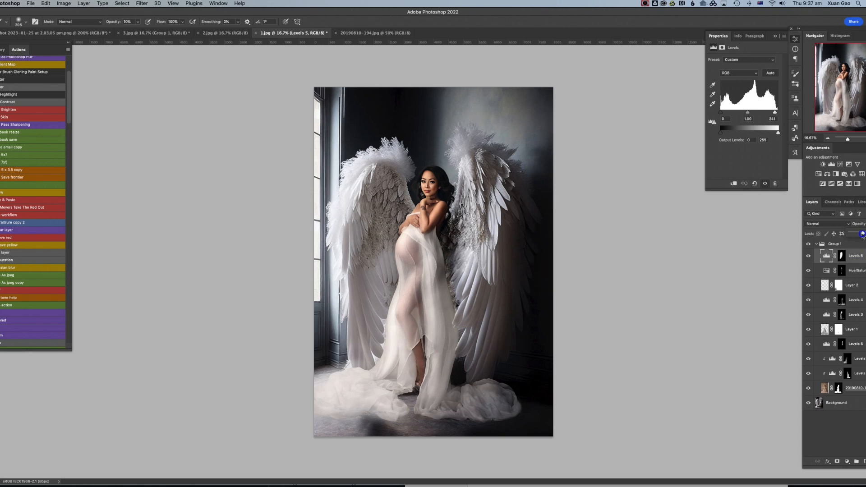
- Compare the Hue/Saturation layer on and off, and set its Saturation to -15
{"action": "left_click", "coordinate": [842, 272]}
{"action": "left_click", "coordinate": [809, 271]}
{"action": "left_click", "coordinate": [810, 270]}
{"action": "left_click", "coordinate": [811, 270]}
{"action": "left_click", "coordinate": [811, 270]}
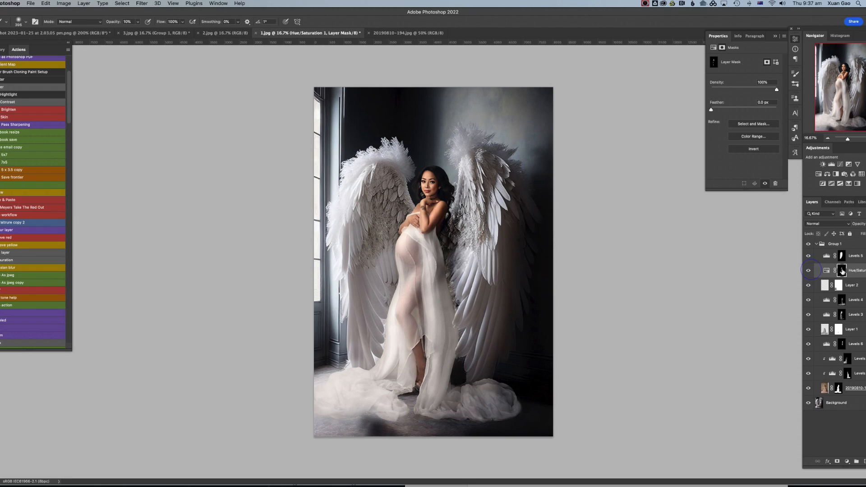
{"action": "left_click", "coordinate": [827, 269]}
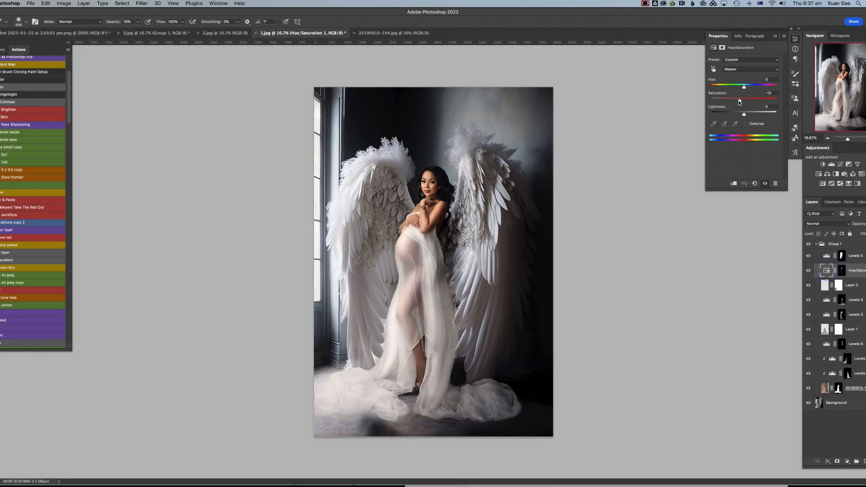
{"action": "left_click_drag", "start_coordinate": [738, 102], "coordinate": [740, 101]}
- Add a new layer at the top of Group 1, sample the window's light colour, and brush it over the upper window
{"action": "left_click", "coordinate": [828, 138]}
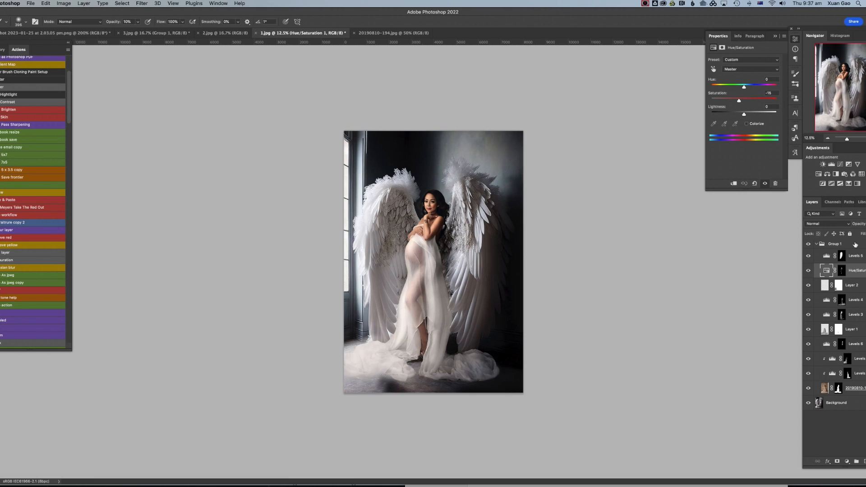
{"action": "left_click", "coordinate": [852, 245]}
{"action": "left_click", "coordinate": [864, 462]}
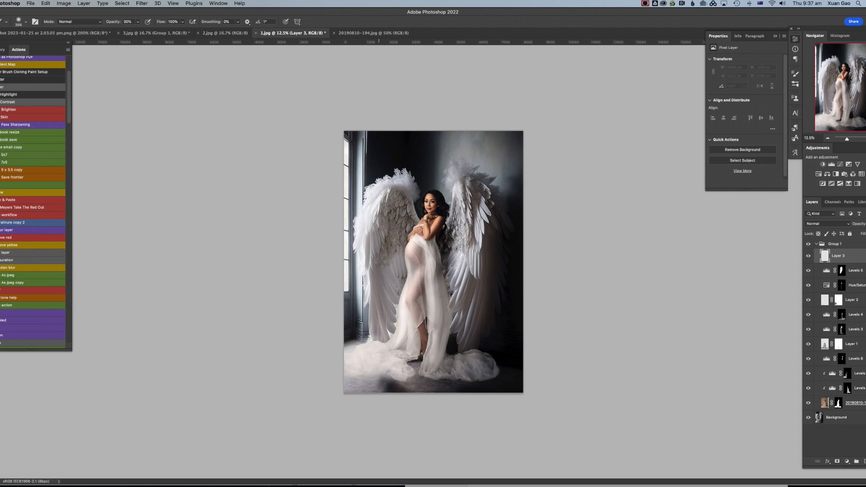
{"action": "right_click", "coordinate": [389, 262]}
{"action": "left_click", "coordinate": [471, 280]}
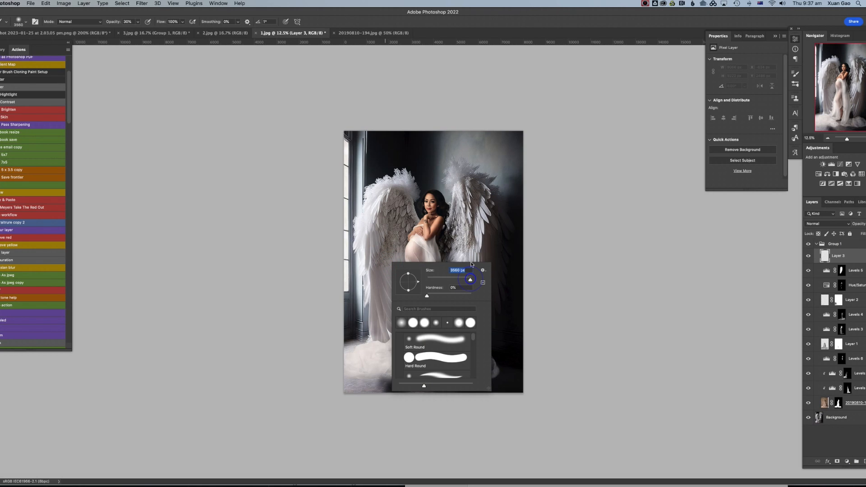
{"action": "left_click", "coordinate": [346, 150], "text": "alt"}
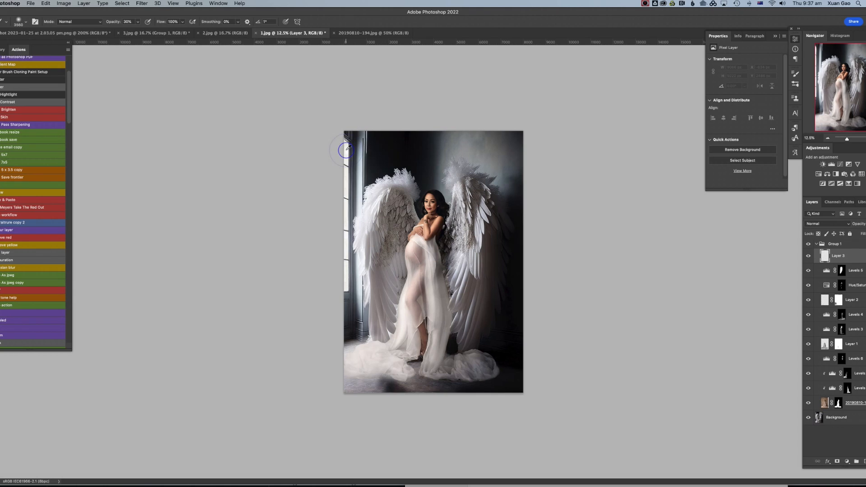
{"action": "left_click_drag", "start_coordinate": [347, 153], "coordinate": [350, 156]}
- Enlarge the brush to 4280 px and 4840 px and dab window light over the upper wall and lighter wing on Layer 3
{"action": "right_click", "coordinate": [350, 156]}
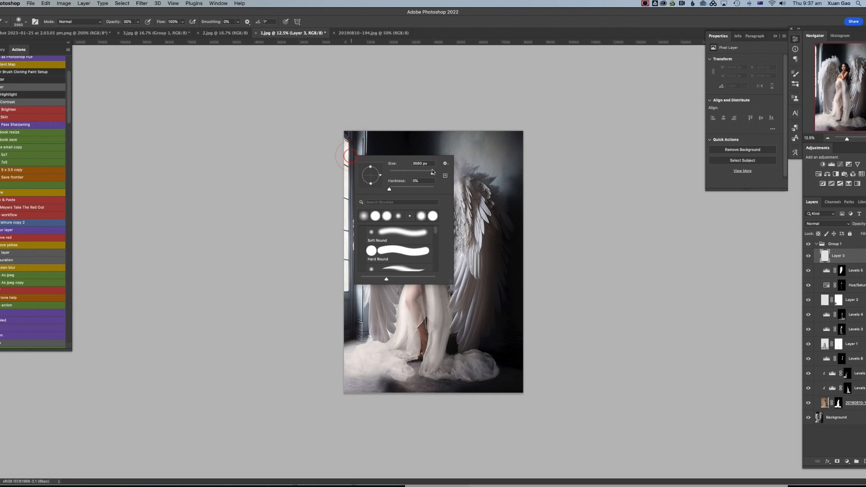
{"action": "left_click_drag", "start_coordinate": [429, 173], "coordinate": [433, 174]}
{"action": "left_click_drag", "start_coordinate": [433, 171], "coordinate": [434, 171]}
{"action": "left_click", "coordinate": [378, 112]}
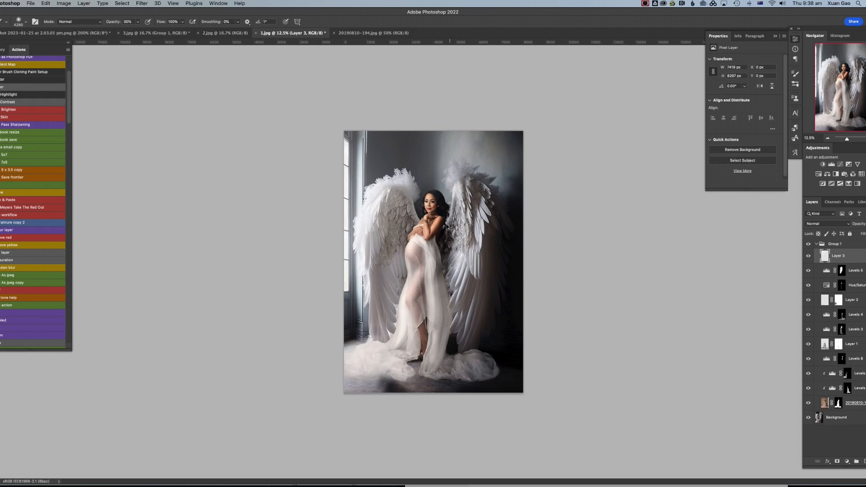
{"action": "left_click", "coordinate": [382, 211]}
{"action": "right_click", "coordinate": [382, 211]}
{"action": "left_click_drag", "start_coordinate": [465, 228], "coordinate": [465, 228]}
{"action": "left_click", "coordinate": [401, 120]}
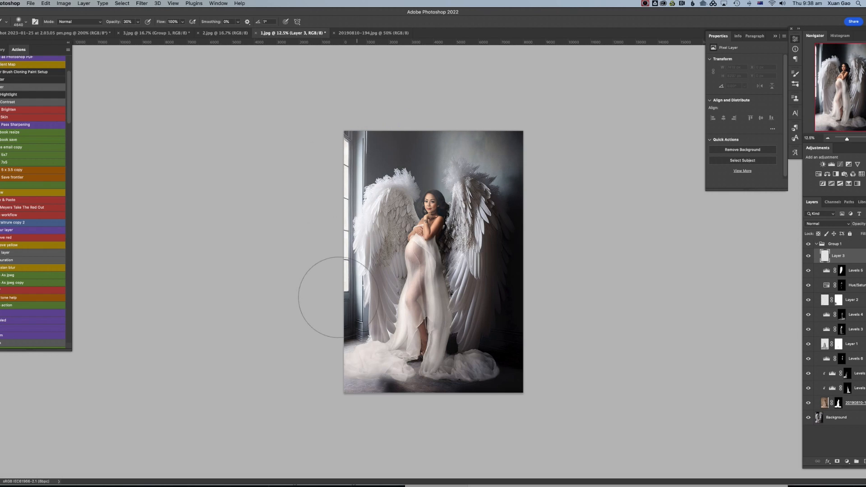
- Add a layer mask to Layer 3, dab it over the model's face with a 2120 px brush, and undo the last dab
{"action": "left_click", "coordinate": [837, 461]}
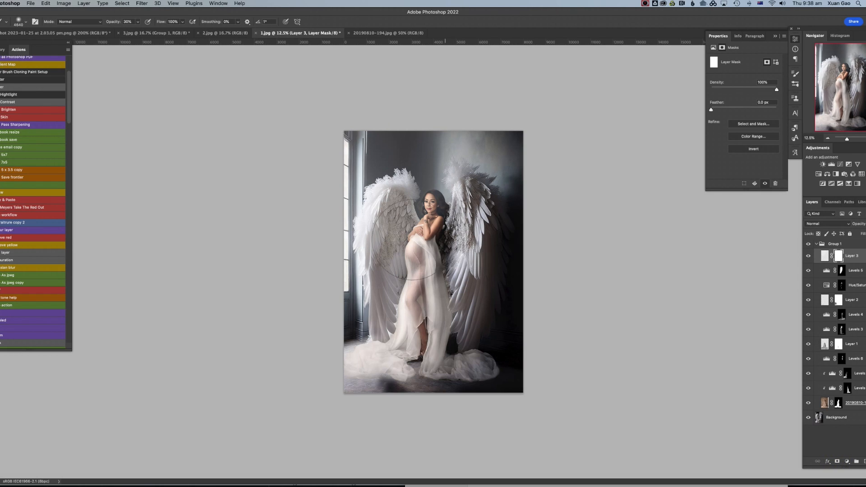
{"action": "right_click", "coordinate": [411, 248]}
{"action": "left_click", "coordinate": [494, 266]}
{"action": "left_click_drag", "start_coordinate": [494, 266], "coordinate": [491, 267]}
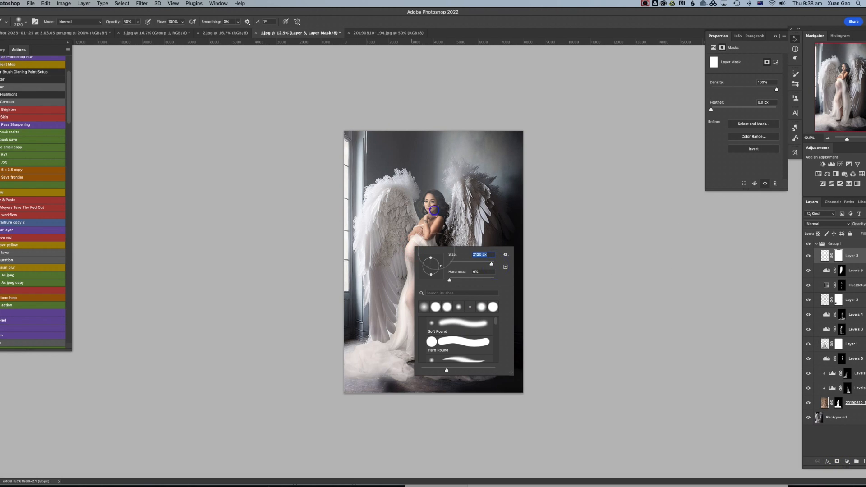
{"action": "left_click", "coordinate": [432, 209]}
{"action": "left_click", "coordinate": [431, 204]}
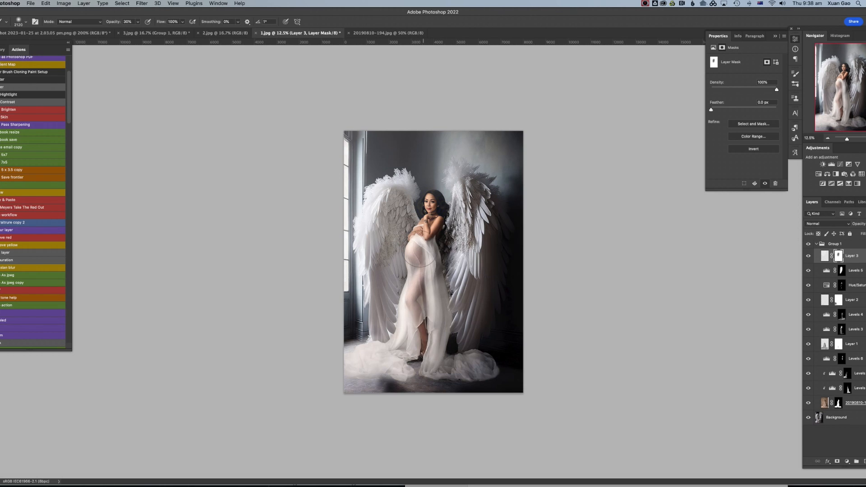
{"action": "key", "text": "super+z"}
- Shrink the brush and dab the Layer 3 mask over the model's face and hair
{"action": "right_click", "coordinate": [429, 243]}
{"action": "mouse_move", "coordinate": [508, 257]}
{"action": "left_mouse_down"}
{"action": "mouse_move", "coordinate": [501, 257]}
{"action": "mouse_move", "coordinate": [512, 256]}
{"action": "left_mouse_up"}
{"action": "left_click", "coordinate": [432, 198]}
{"action": "left_click", "coordinate": [436, 195]}
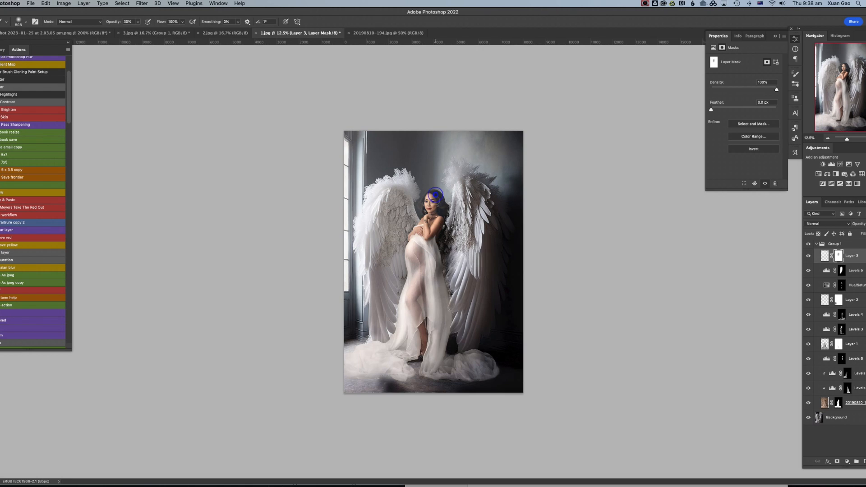
{"action": "left_click", "coordinate": [436, 198]}
- Dab the Layer 3 mask over the tops of the darker and lighter wings, adjusting the brush size for each
{"action": "right_click", "coordinate": [427, 246]}
{"action": "left_click_drag", "start_coordinate": [505, 262], "coordinate": [500, 262]}
{"action": "left_click", "coordinate": [456, 170]}
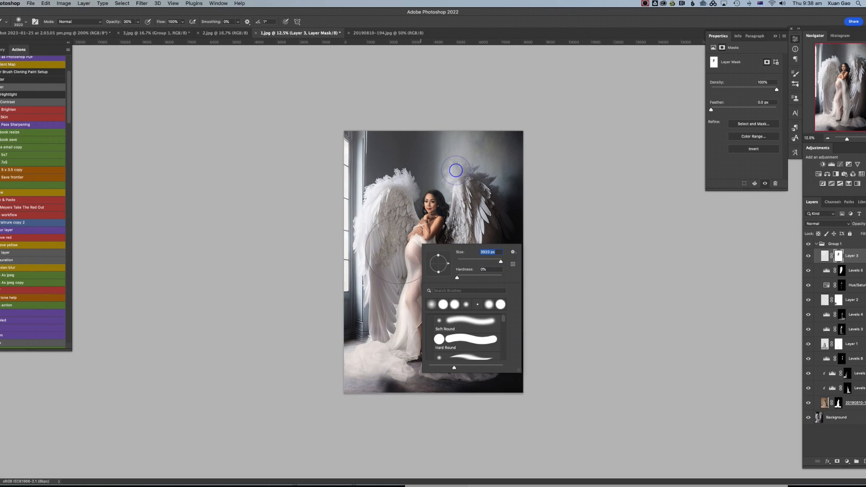
{"action": "right_click", "coordinate": [420, 270]}
{"action": "left_click_drag", "start_coordinate": [506, 292], "coordinate": [504, 292]}
{"action": "left_click", "coordinate": [398, 194]}
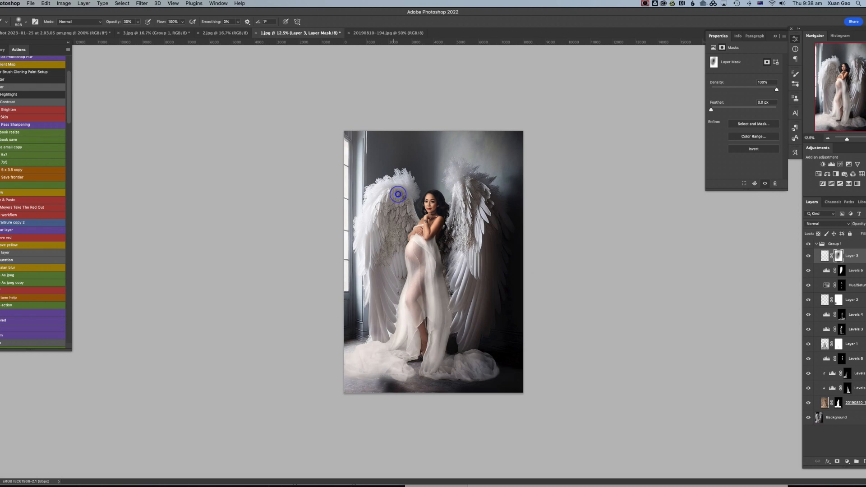
- Set the brush to about 2460 px and paint the Layer 3 mask over the lighter wing and the upper wall
{"action": "right_click", "coordinate": [404, 247]}
{"action": "left_click_drag", "start_coordinate": [481, 263], "coordinate": [484, 263]}
{"action": "left_click", "coordinate": [397, 201]}
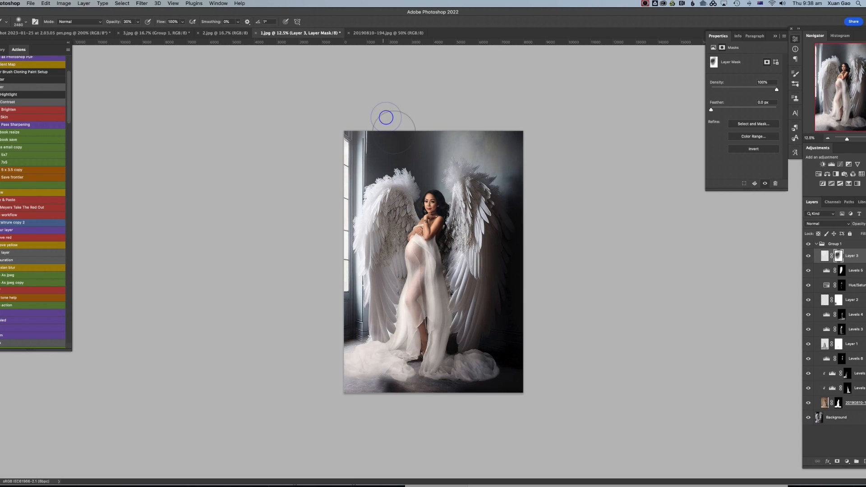
{"action": "left_click_drag", "start_coordinate": [386, 117], "coordinate": [432, 159]}
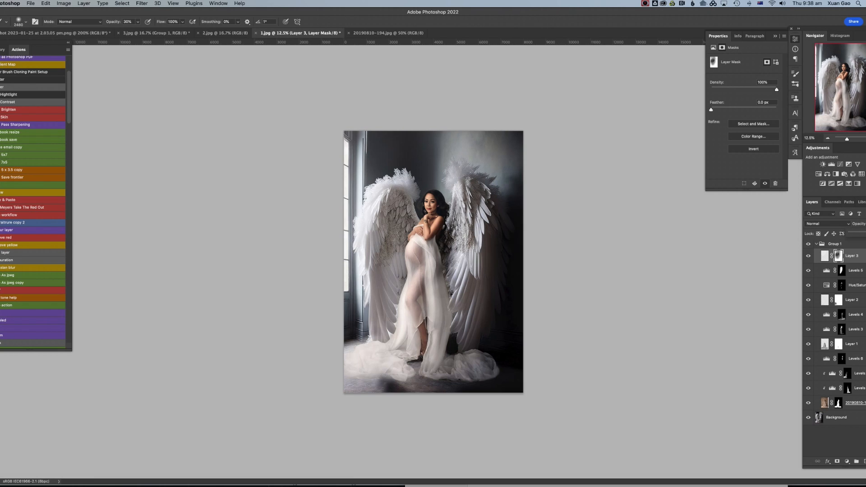
- Adjust Layer 3's opacity and dab its mask over the model's hair and face with a resized brush
{"action": "left_click_drag", "start_coordinate": [865, 233], "coordinate": [865, 233]}
{"action": "left_click", "coordinate": [841, 255]}
{"action": "right_click", "coordinate": [440, 233]}
{"action": "left_click", "coordinate": [510, 250]}
{"action": "left_click", "coordinate": [432, 193]}
{"action": "left_click", "coordinate": [426, 202]}
- Look through the other open documents, including the 2.jpg white-wings backdrop, and return to 1.jpg
{"action": "left_click", "coordinate": [388, 34]}
{"action": "left_click", "coordinate": [330, 34]}
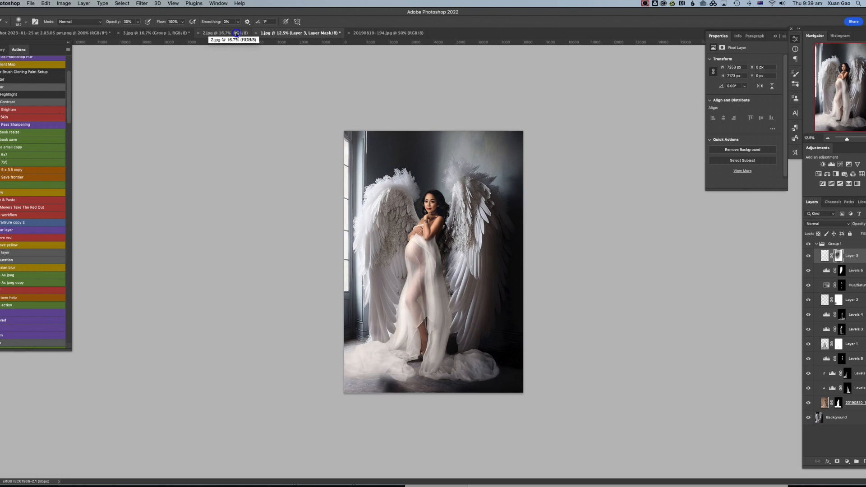
{"action": "left_click", "coordinate": [236, 34]}
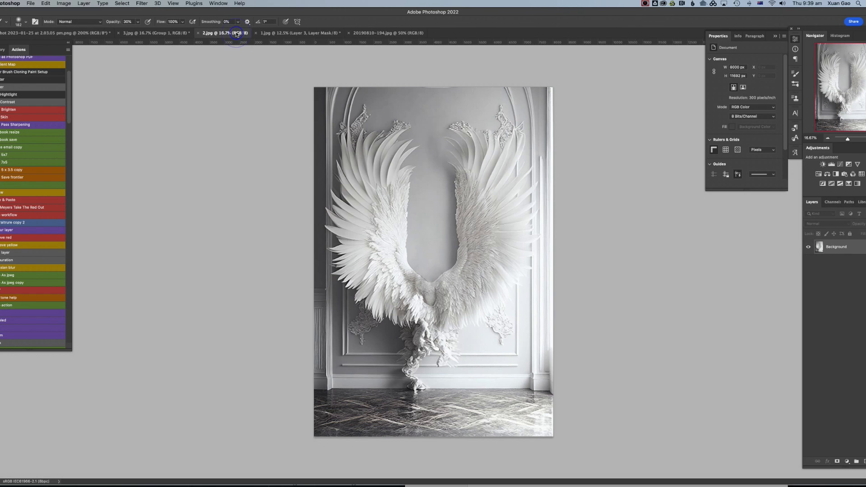
{"action": "left_click", "coordinate": [318, 33]}
- Collapse Group 1 in 1.jpg and duplicate it into the 2.jpg document
{"action": "left_click", "coordinate": [816, 244]}
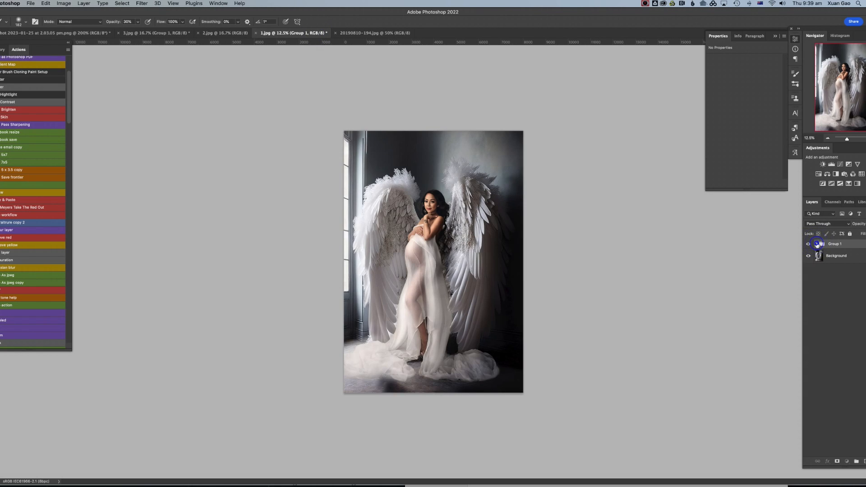
{"action": "left_click", "coordinate": [817, 244]}
{"action": "left_click", "coordinate": [817, 243]}
{"action": "right_click", "coordinate": [849, 244]}
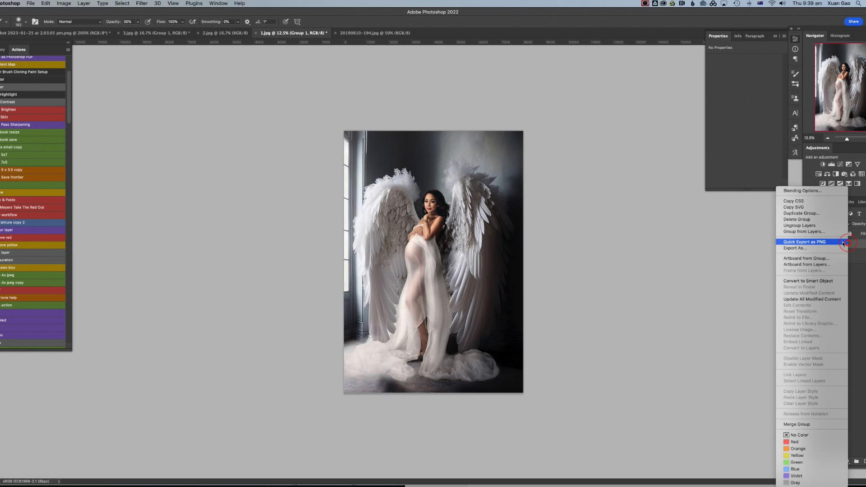
{"action": "left_click", "coordinate": [822, 212]}
{"action": "left_click", "coordinate": [433, 250]}
{"action": "left_click", "coordinate": [389, 239]}
{"action": "left_click", "coordinate": [500, 221]}
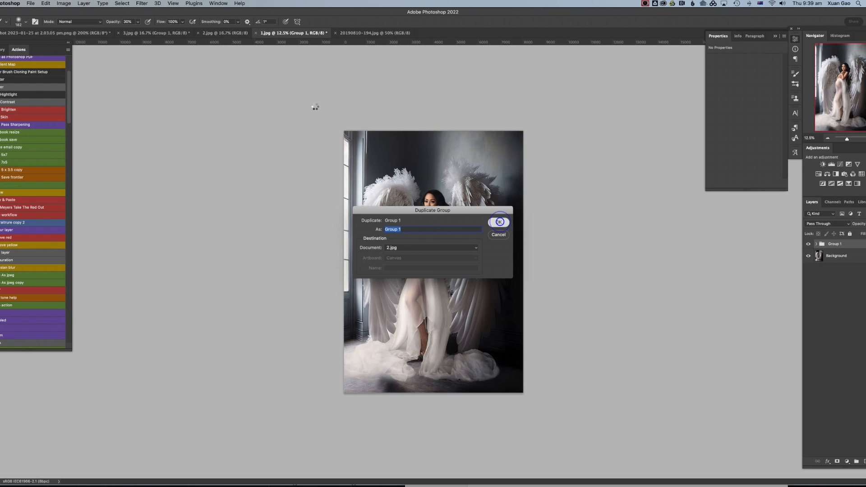
- Switch to 2.jpg, flip the duplicated Group 1 horizontally, and activate the Move tool
{"action": "left_click", "coordinate": [237, 34]}
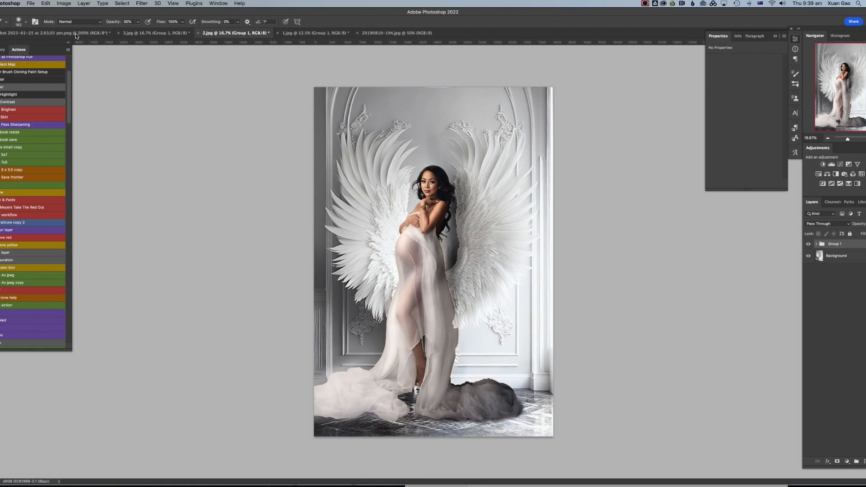
{"action": "left_click", "coordinate": [47, 4]}
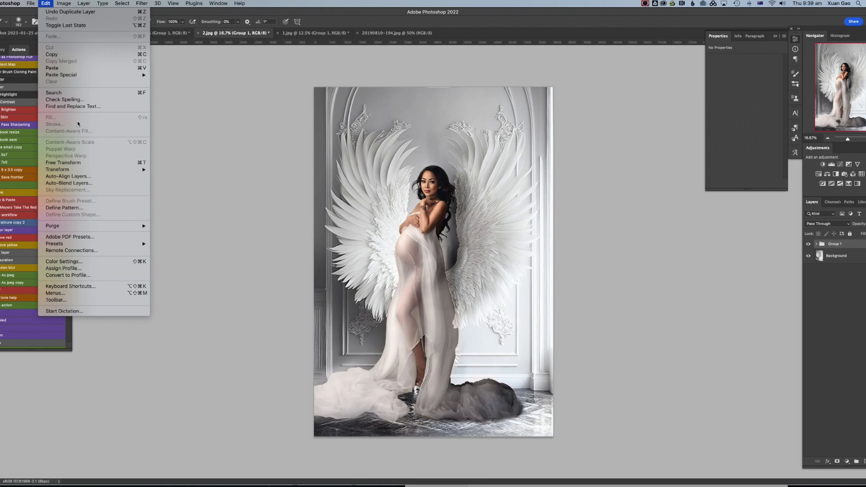
{"action": "mouse_move", "coordinate": [103, 170]}
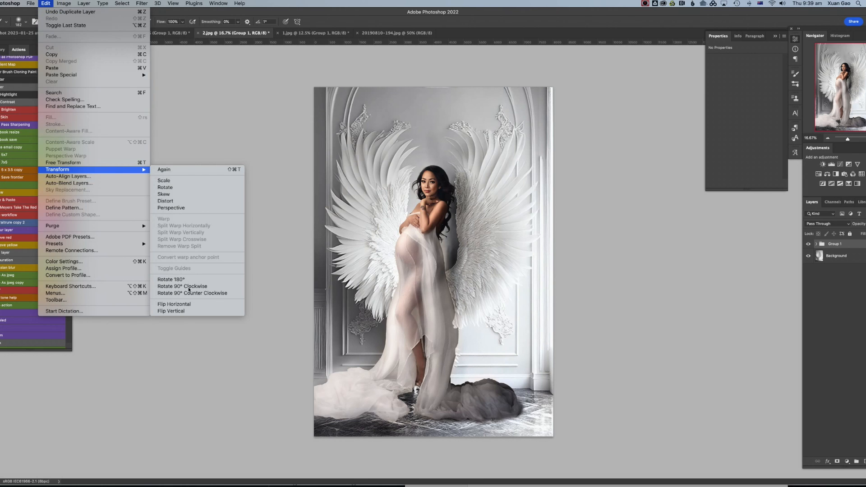
{"action": "left_click", "coordinate": [190, 304]}
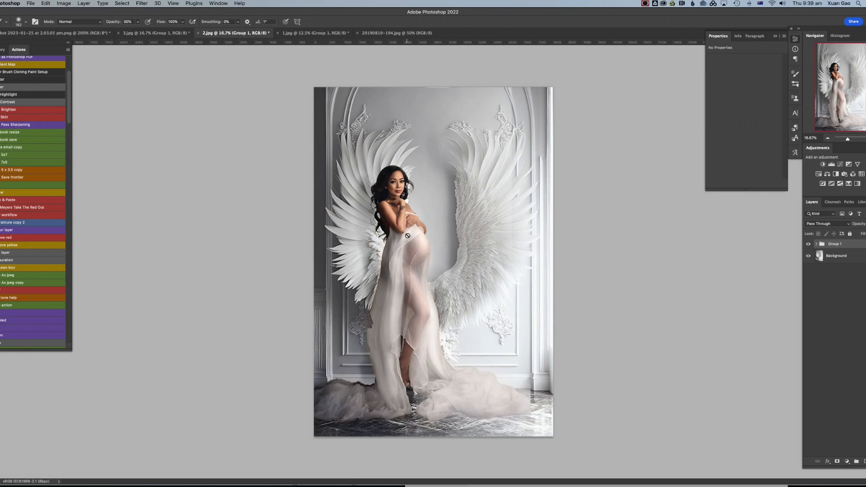
{"action": "key", "text": "v"}
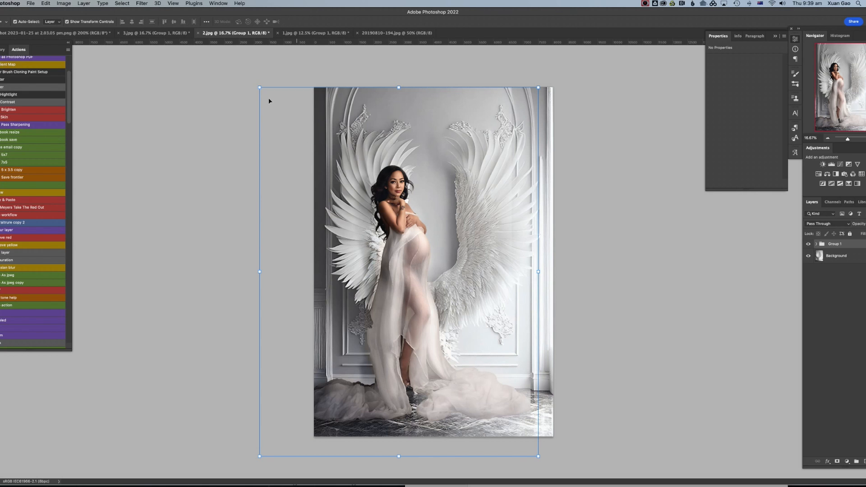
- Scale Group 1 down and centre the model between the two white wings
{"action": "left_click_drag", "start_coordinate": [273, 99], "coordinate": [327, 159]}
{"action": "left_click_drag", "start_coordinate": [467, 234], "coordinate": [491, 231]}
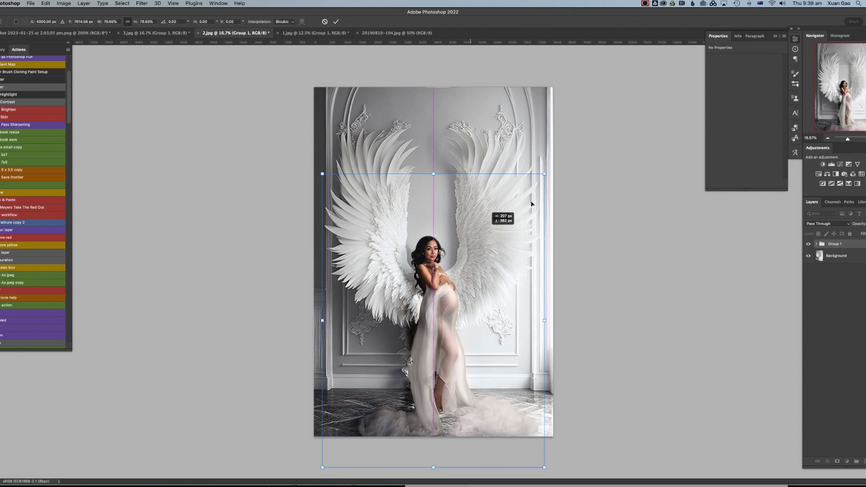
{"action": "left_click_drag", "start_coordinate": [544, 174], "coordinate": [537, 184]}
{"action": "left_click_drag", "start_coordinate": [507, 222], "coordinate": [512, 222]}
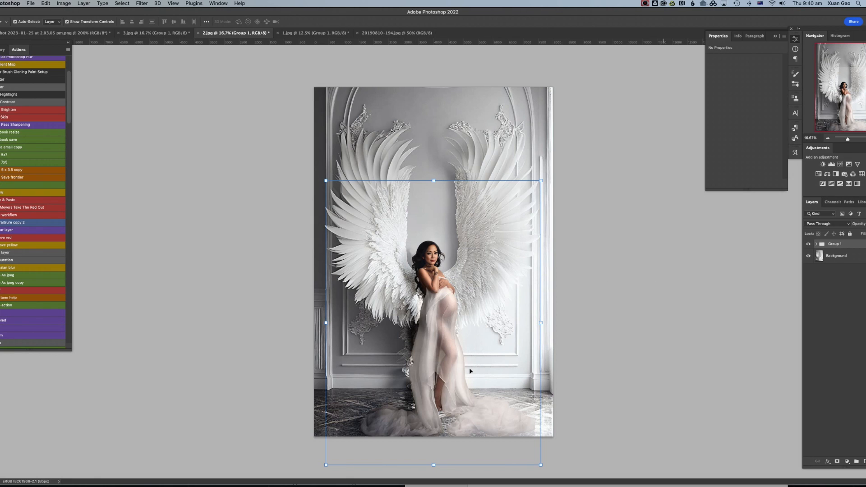
- Expand Group 1, hide Layer 3, and compare the image with and without Levels 4
{"action": "left_click", "coordinate": [816, 244]}
{"action": "left_click", "coordinate": [809, 256]}
{"action": "left_click", "coordinate": [809, 256]}
{"action": "left_click", "coordinate": [811, 256]}
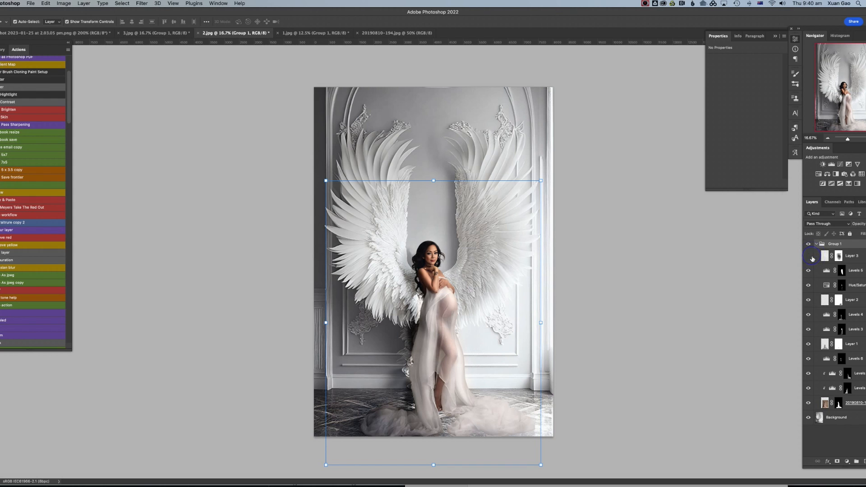
{"action": "left_click", "coordinate": [809, 286]}
{"action": "left_click", "coordinate": [809, 314]}
{"action": "left_click", "coordinate": [808, 315]}
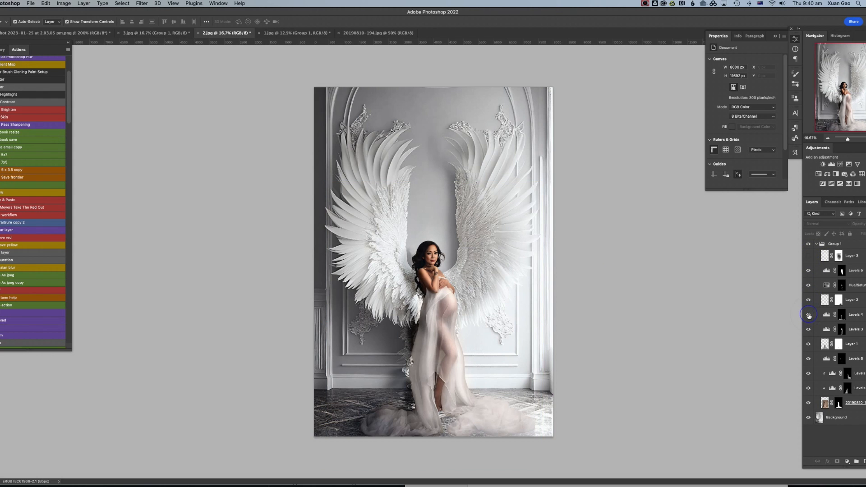
{"action": "left_click", "coordinate": [809, 314]}
{"action": "left_click", "coordinate": [809, 315]}
- Paint the Levels 4 mask down the shaded side of the gown with an enlarged soft brush at 30% opacity
{"action": "left_click", "coordinate": [842, 318]}
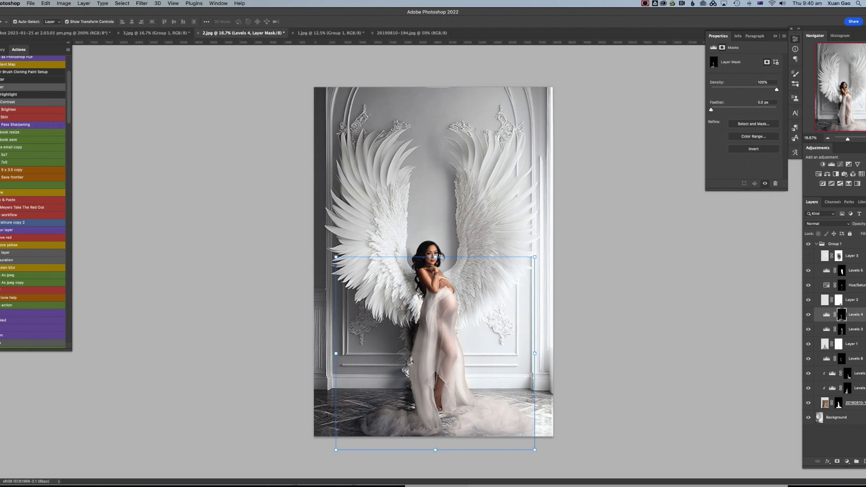
{"action": "key", "text": "b"}
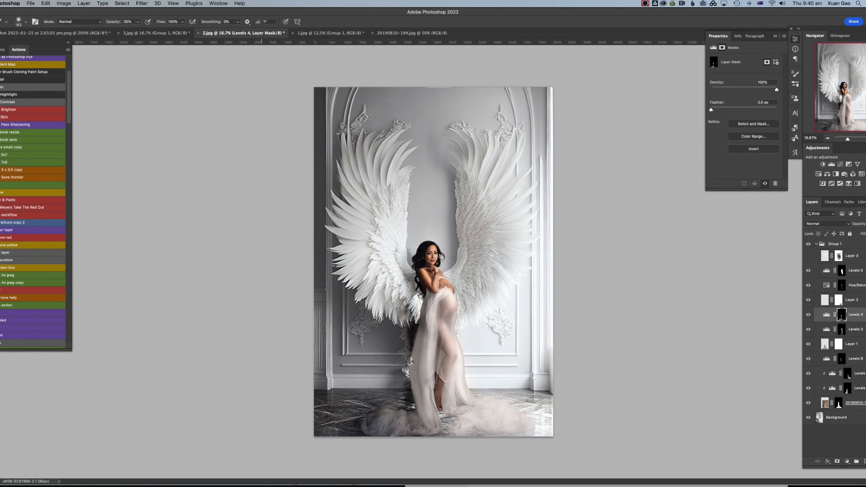
{"action": "right_click", "coordinate": [345, 431]}
{"action": "left_click_drag", "start_coordinate": [433, 372], "coordinate": [440, 371]}
{"action": "mouse_move", "coordinate": [370, 423]}
{"action": "left_mouse_down"}
{"action": "mouse_move", "coordinate": [426, 400]}
{"action": "mouse_move", "coordinate": [380, 411]}
{"action": "mouse_move", "coordinate": [421, 412]}
{"action": "mouse_move", "coordinate": [376, 406]}
{"action": "left_mouse_up"}
{"action": "left_click_drag", "start_coordinate": [432, 314], "coordinate": [421, 406]}
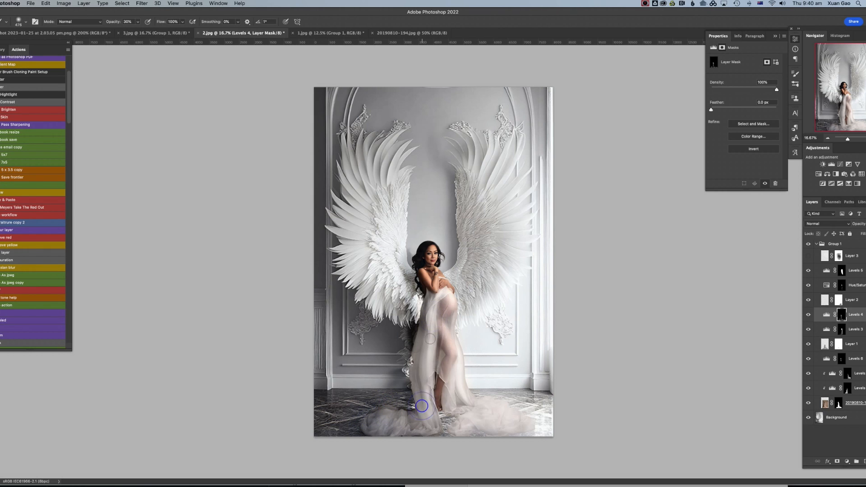
{"action": "left_click_drag", "start_coordinate": [428, 332], "coordinate": [425, 373]}
{"action": "left_click_drag", "start_coordinate": [427, 320], "coordinate": [430, 380]}
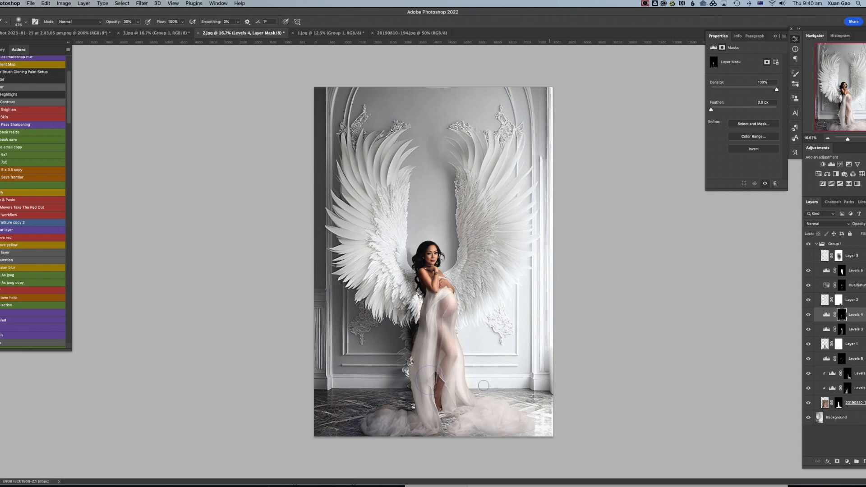
- Compare the effect of Levels 3, Levels 4, Levels 6, the model photo and its clipped Levels layers by toggling their visibility
{"action": "left_click", "coordinate": [808, 329]}
{"action": "left_click", "coordinate": [808, 329]}
{"action": "left_click", "coordinate": [808, 314]}
{"action": "left_click", "coordinate": [808, 315]}
{"action": "left_click", "coordinate": [809, 403]}
{"action": "left_click", "coordinate": [808, 402]}
{"action": "left_click", "coordinate": [808, 388]}
{"action": "left_click", "coordinate": [808, 388]}
{"action": "left_click", "coordinate": [808, 374]}
{"action": "left_click", "coordinate": [809, 374]}
{"action": "left_click", "coordinate": [809, 359]}
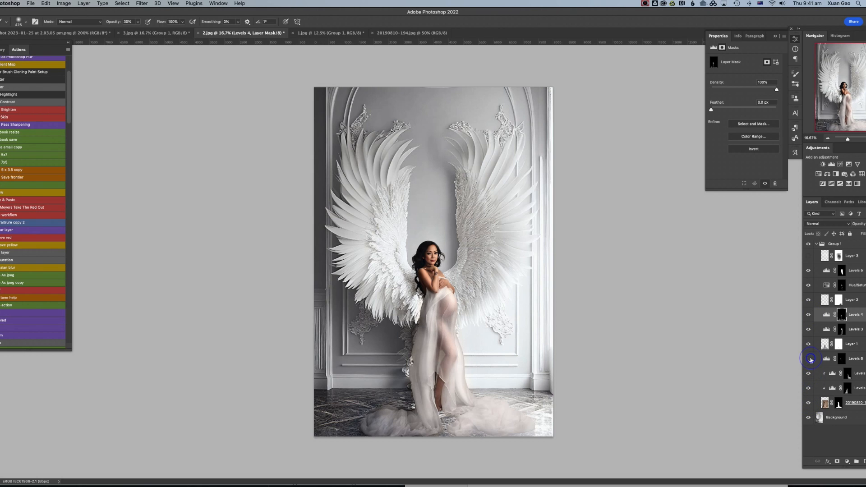
{"action": "left_click", "coordinate": [808, 359]}
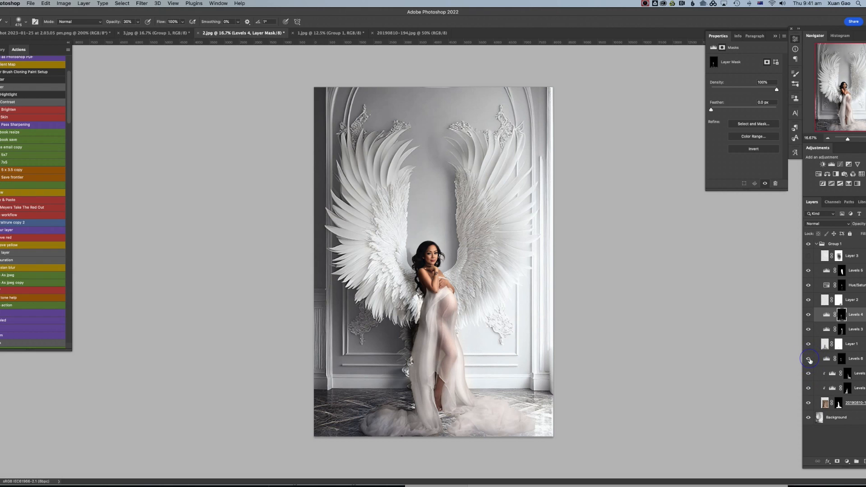
- Dab the Levels 6 mask along the outer edge of the model's hair with a 127 px soft brush
{"action": "left_click", "coordinate": [841, 359]}
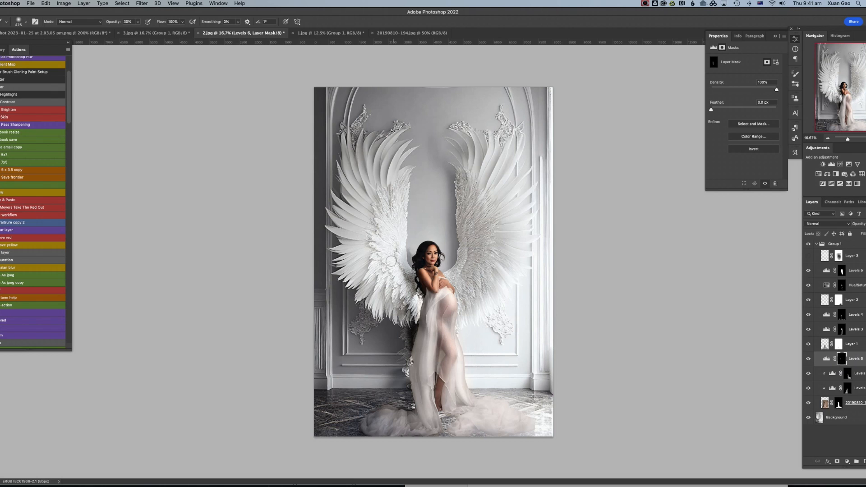
{"action": "right_click", "coordinate": [410, 258]}
{"action": "left_click_drag", "start_coordinate": [478, 274], "coordinate": [472, 275]}
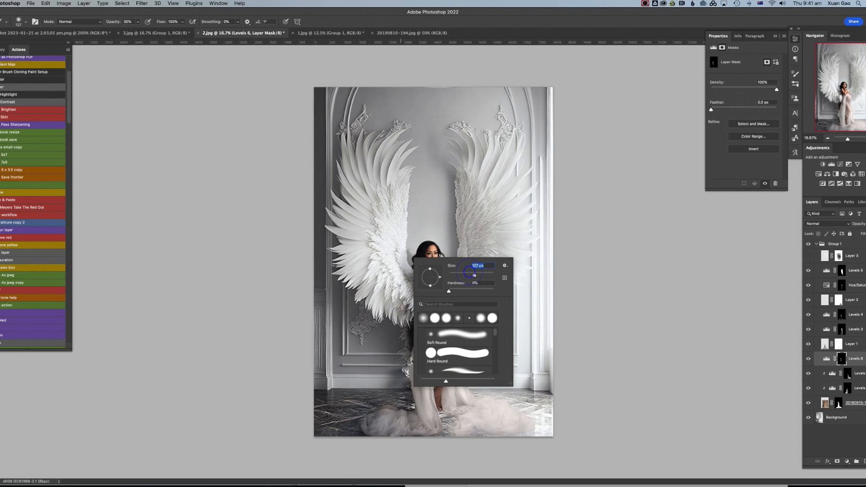
{"action": "left_click", "coordinate": [408, 249]}
{"action": "key", "text": "bracketright"}
{"action": "key", "text": "bracketright"}
{"action": "key", "text": "bracketright"}
{"action": "key", "text": "bracketright"}
{"action": "key", "text": "bracketright"}
{"action": "key", "text": "bracketright"}
{"action": "left_click_drag", "start_coordinate": [408, 251], "coordinate": [407, 259]}
{"action": "left_click", "coordinate": [412, 253]}
{"action": "left_click", "coordinate": [411, 261]}
{"action": "left_click", "coordinate": [411, 249]}
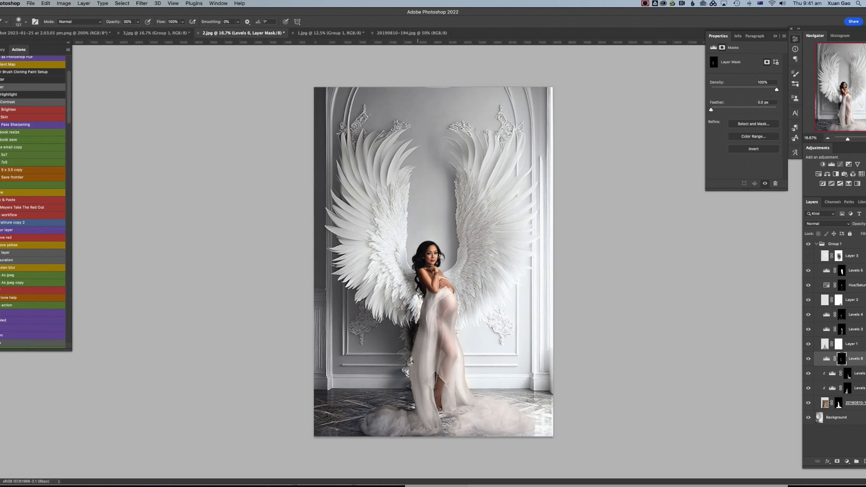
- Brush the Levels 6 mask along the model's back at 268 px, touch up beside the hair at 10% opacity, and compare Group 1
{"action": "right_click", "coordinate": [416, 296]}
{"action": "key", "text": "bracketright"}
{"action": "key", "text": "bracketright"}
{"action": "key", "text": "bracketright"}
{"action": "key", "text": "bracketright"}
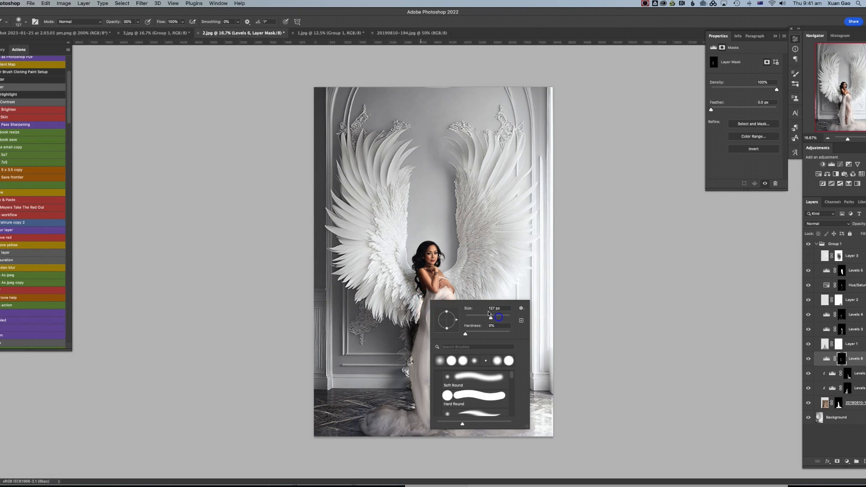
{"action": "left_click", "coordinate": [419, 297]}
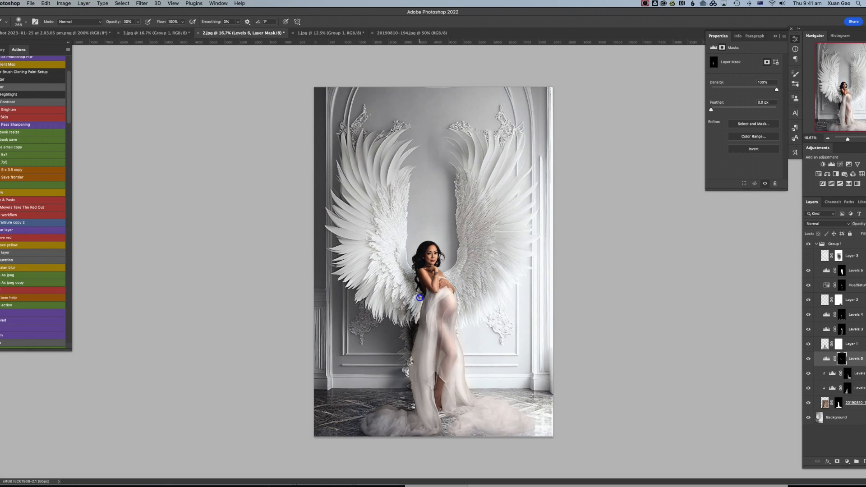
{"action": "left_click_drag", "start_coordinate": [417, 308], "coordinate": [410, 259]}
{"action": "key", "text": "1"}
{"action": "right_click", "coordinate": [416, 271]}
{"action": "left_click_drag", "start_coordinate": [479, 290], "coordinate": [470, 290]}
{"action": "left_click", "coordinate": [408, 258]}
{"action": "left_click", "coordinate": [808, 244]}
{"action": "left_click", "coordinate": [808, 243]}
{"action": "left_click", "coordinate": [840, 404]}
{"action": "left_click", "coordinate": [825, 402]}
{"action": "key", "text": "super+plus"}
{"action": "key", "text": "super+plus"}
{"action": "key", "text": "super+plus"}
{"action": "left_click_drag", "start_coordinate": [853, 98], "coordinate": [853, 116]}
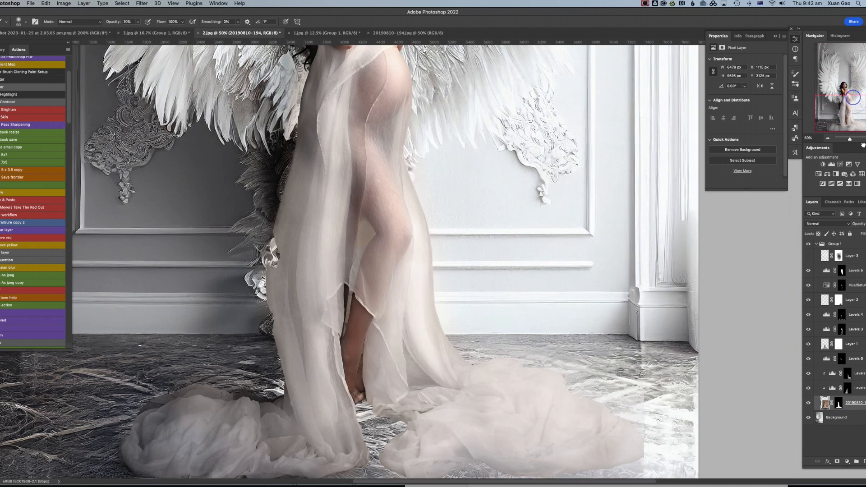
{"action": "left_click", "coordinate": [839, 404]}
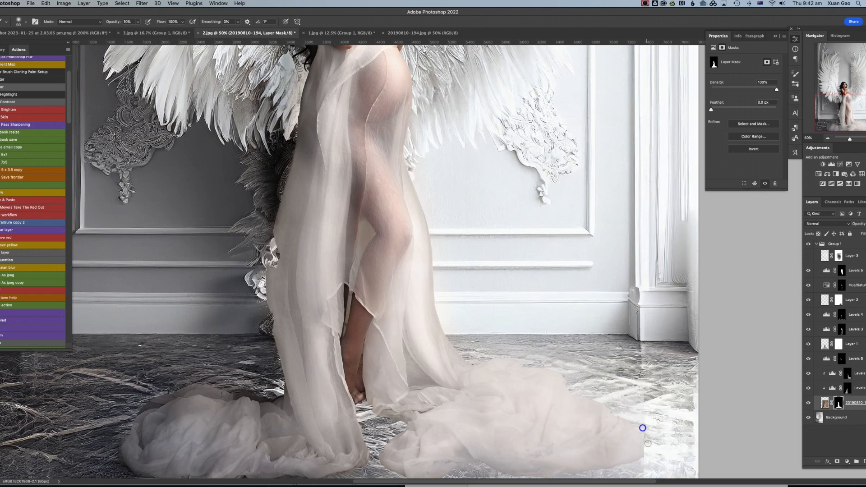
{"action": "key", "text": "super+z"}
{"action": "key", "text": "super+z"}
{"action": "key", "text": "super+z"}
{"action": "right_click", "coordinate": [637, 427]}
{"action": "left_click", "coordinate": [707, 377]}
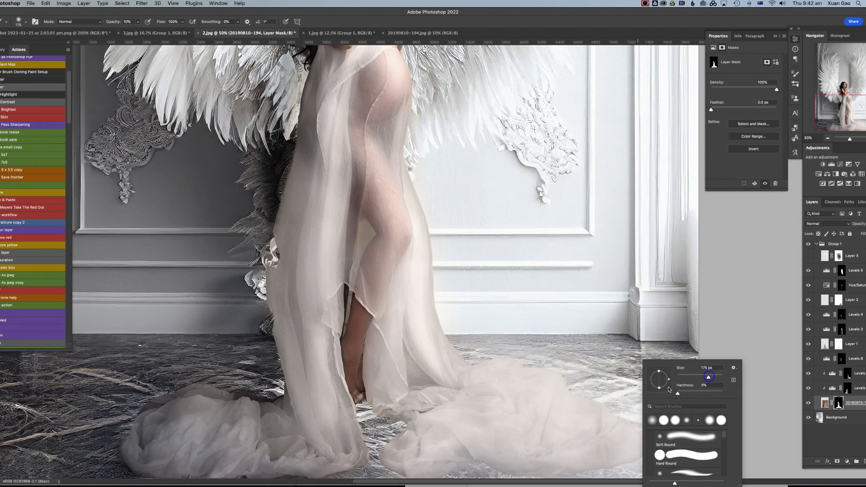
{"action": "left_click_drag", "start_coordinate": [641, 397], "coordinate": [637, 380]}
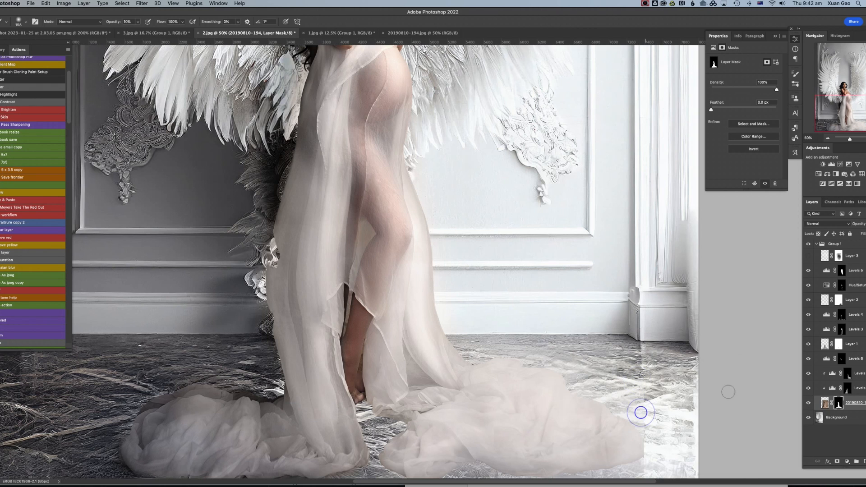
- Brush the train's outer edge on the photo mask at 50% opacity and compare the two clipped Levels layers
{"action": "key", "text": "5"}
{"action": "right_click", "coordinate": [653, 448]}
{"action": "left_click", "coordinate": [709, 377]}
{"action": "mouse_move", "coordinate": [645, 451]}
{"action": "left_mouse_down"}
{"action": "mouse_move", "coordinate": [643, 430]}
{"action": "mouse_move", "coordinate": [644, 455]}
{"action": "left_mouse_up"}
{"action": "left_click", "coordinate": [809, 388]}
{"action": "left_click", "coordinate": [808, 389]}
{"action": "left_click", "coordinate": [808, 372]}
{"action": "left_click", "coordinate": [807, 372]}
- Brush the Layer 2 mask over the floor beside the train's outer end with a 268 px soft brush
{"action": "left_click", "coordinate": [838, 300]}
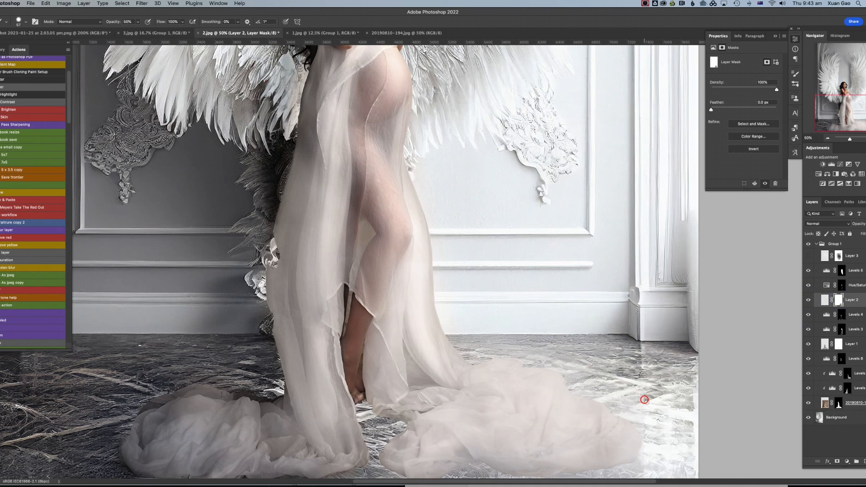
{"action": "right_click", "coordinate": [645, 399]}
{"action": "left_click", "coordinate": [716, 377]}
{"action": "left_click", "coordinate": [648, 386]}
{"action": "right_click", "coordinate": [659, 395]}
{"action": "left_click", "coordinate": [643, 357]}
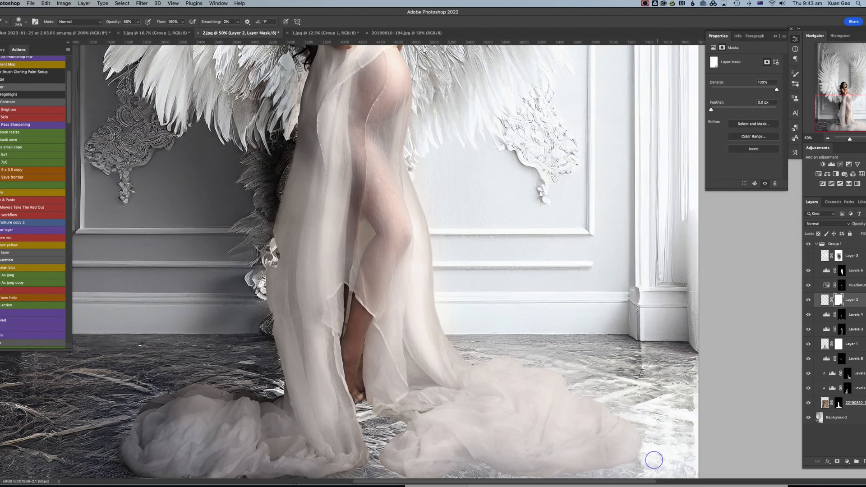
- Lasso the area around the whole model with a 150 px feather and add a Levels adjustment with white input 252
{"action": "left_click", "coordinate": [827, 139]}
{"action": "left_click", "coordinate": [827, 140]}
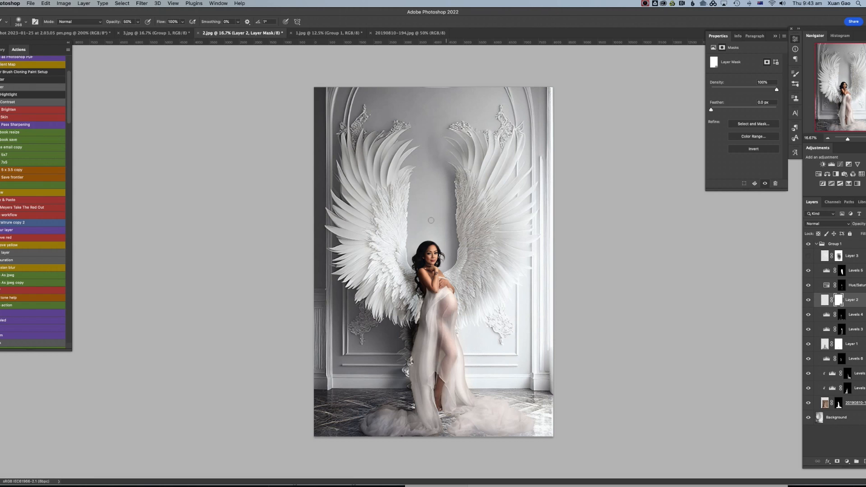
{"action": "key", "text": "l"}
{"action": "mouse_move", "coordinate": [467, 238]}
{"action": "left_mouse_down"}
{"action": "mouse_move", "coordinate": [379, 289]}
{"action": "mouse_move", "coordinate": [498, 392]}
{"action": "left_mouse_up"}
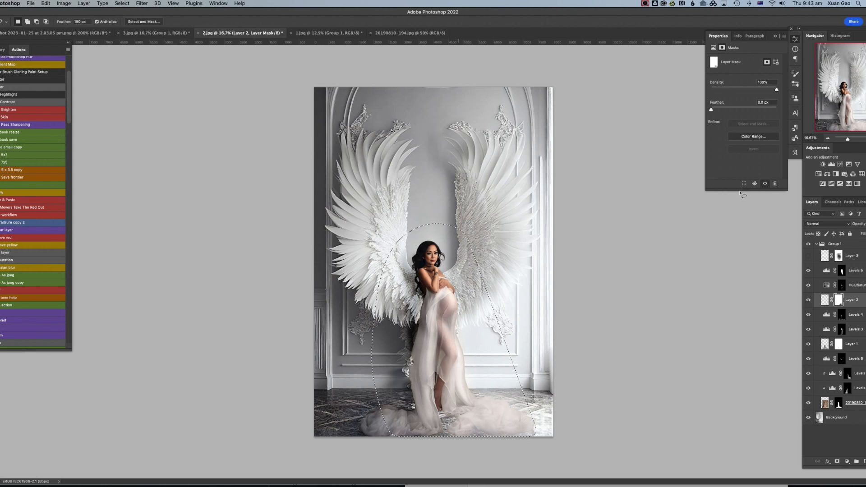
{"action": "left_click", "coordinate": [831, 165]}
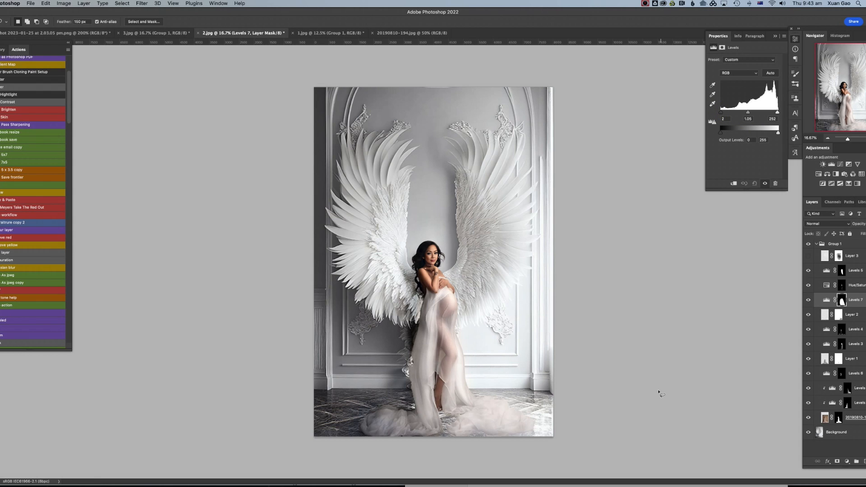
- Lasso the bright end of the train and add a Levels adjustment with midtones 1.03, white input 253 and black output 25
{"action": "mouse_move", "coordinate": [501, 333]}
{"action": "left_mouse_down"}
{"action": "mouse_move", "coordinate": [583, 383]}
{"action": "mouse_move", "coordinate": [576, 381]}
{"action": "left_mouse_up"}
{"action": "left_click", "coordinate": [577, 381]}
{"action": "mouse_move", "coordinate": [546, 409]}
{"action": "left_mouse_down"}
{"action": "mouse_move", "coordinate": [473, 408]}
{"action": "mouse_move", "coordinate": [522, 391]}
{"action": "mouse_move", "coordinate": [487, 377]}
{"action": "mouse_move", "coordinate": [532, 413]}
{"action": "mouse_move", "coordinate": [528, 406]}
{"action": "left_mouse_up"}
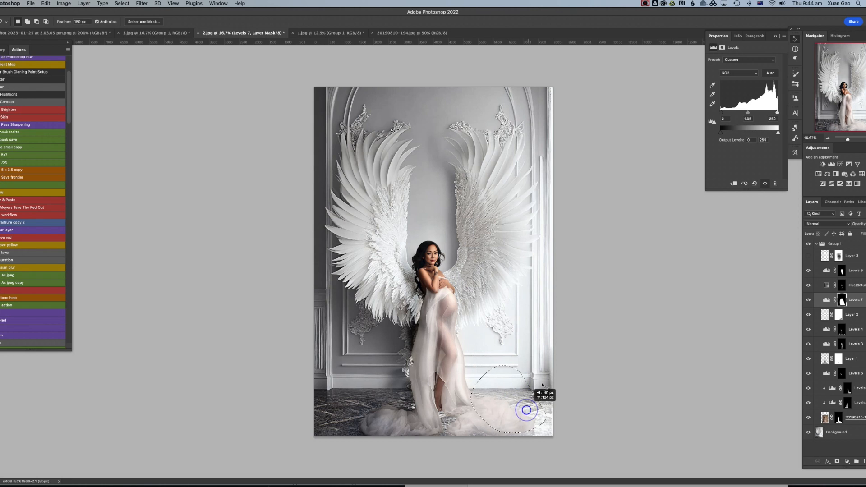
{"action": "left_click", "coordinate": [831, 164]}
{"action": "left_click", "coordinate": [748, 113]}
{"action": "left_click_drag", "start_coordinate": [749, 113], "coordinate": [728, 134]}
{"action": "left_click_drag", "start_coordinate": [778, 113], "coordinate": [777, 113]}
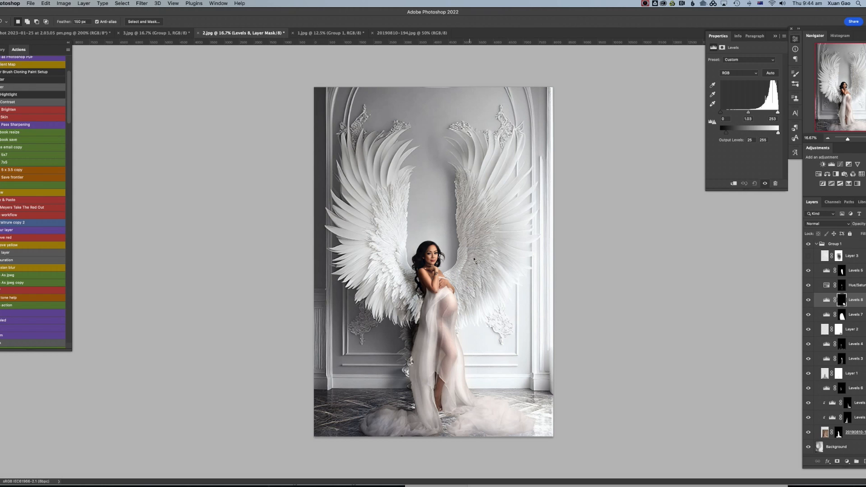
- Lasso around the whole model and gown and add a Hue/Saturation adjustment with saturation -6
{"action": "left_click", "coordinate": [831, 137]}
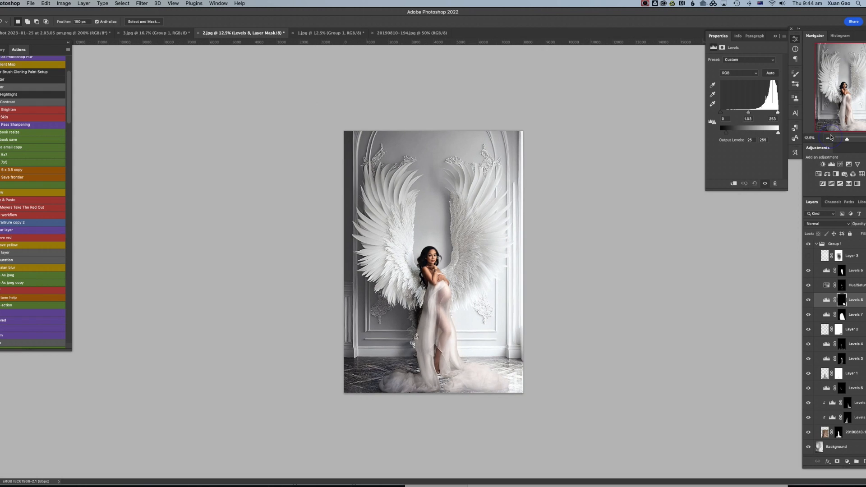
{"action": "key", "text": "super+plus"}
{"action": "mouse_move", "coordinate": [455, 251]}
{"action": "left_mouse_down"}
{"action": "mouse_move", "coordinate": [369, 277]}
{"action": "mouse_move", "coordinate": [475, 476]}
{"action": "mouse_move", "coordinate": [539, 456]}
{"action": "left_mouse_up"}
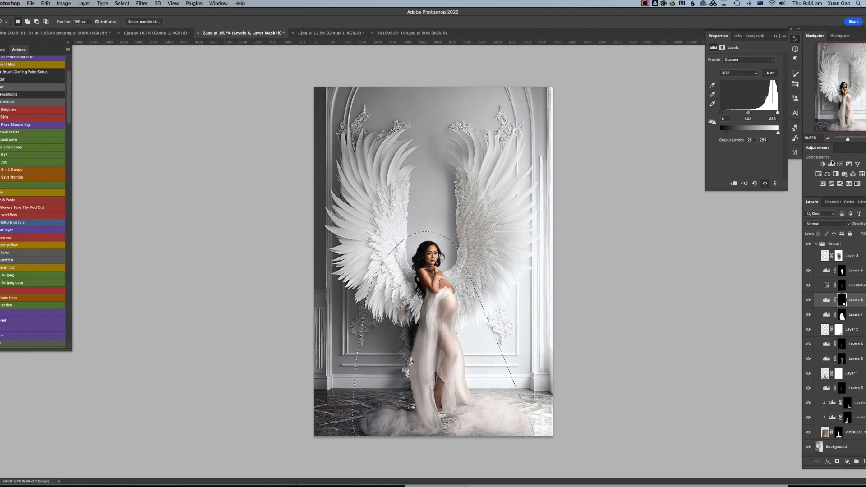
{"action": "left_click", "coordinate": [819, 174]}
{"action": "left_click_drag", "start_coordinate": [744, 101], "coordinate": [743, 100]}
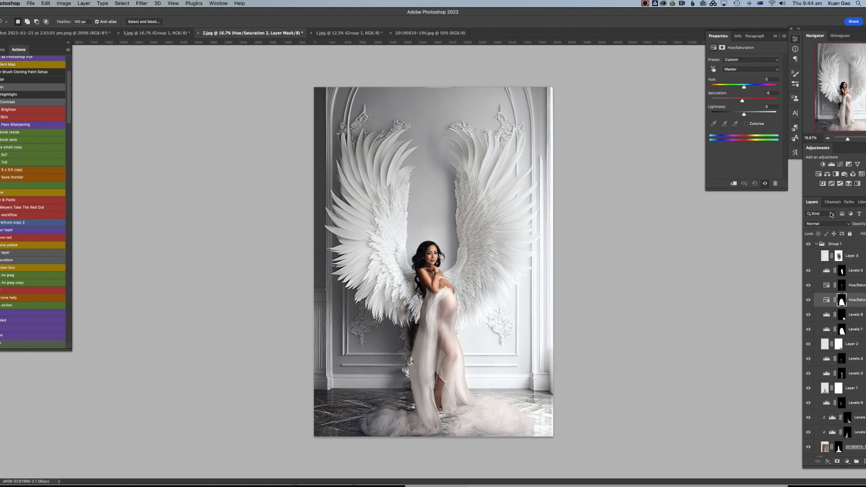
- Compare the new Hue/Saturation layer and brush its mask over the model's face at 50% opacity with a 268 px brush
{"action": "left_click", "coordinate": [808, 300]}
{"action": "left_click", "coordinate": [808, 300]}
{"action": "left_click", "coordinate": [841, 301]}
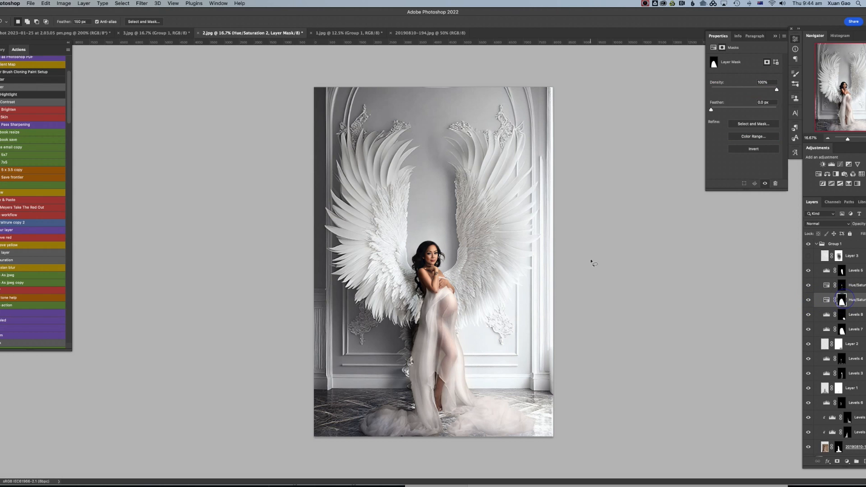
{"action": "key", "text": "b"}
{"action": "right_click", "coordinate": [426, 264]}
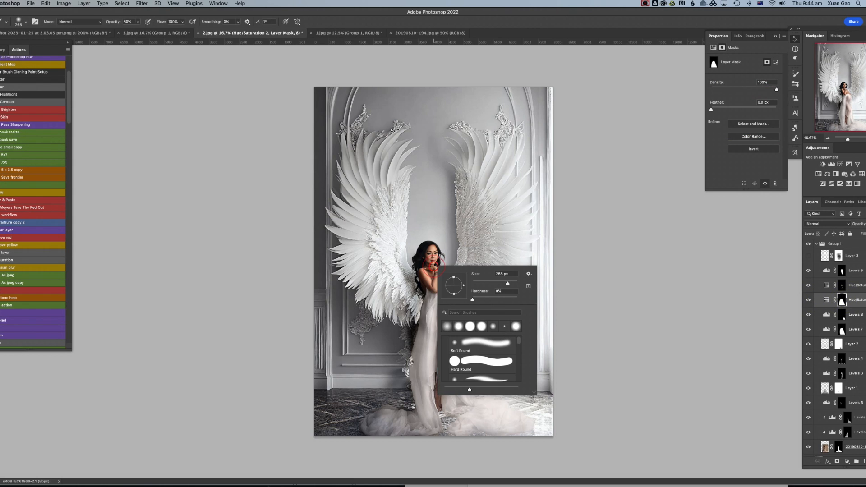
{"action": "left_click", "coordinate": [429, 258]}
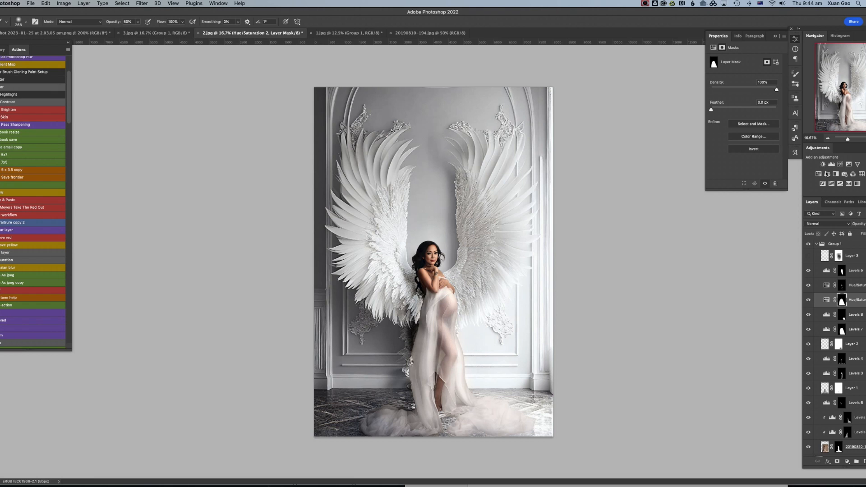
- Compare and delete the old Layer 3, then add a new empty layer above Levels 5
{"action": "left_click", "coordinate": [808, 255]}
{"action": "left_click", "coordinate": [808, 255]}
{"action": "left_click", "coordinate": [810, 255]}
{"action": "left_click_drag", "start_coordinate": [838, 447], "coordinate": [864, 461]}
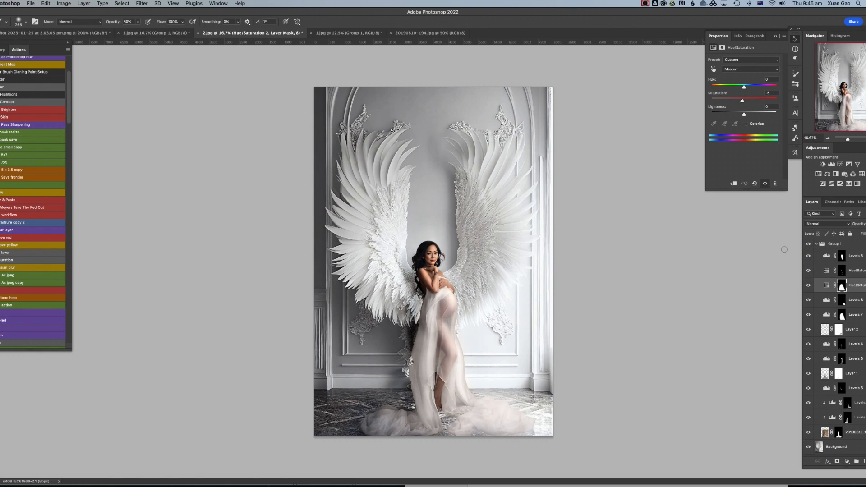
{"action": "left_click", "coordinate": [849, 256]}
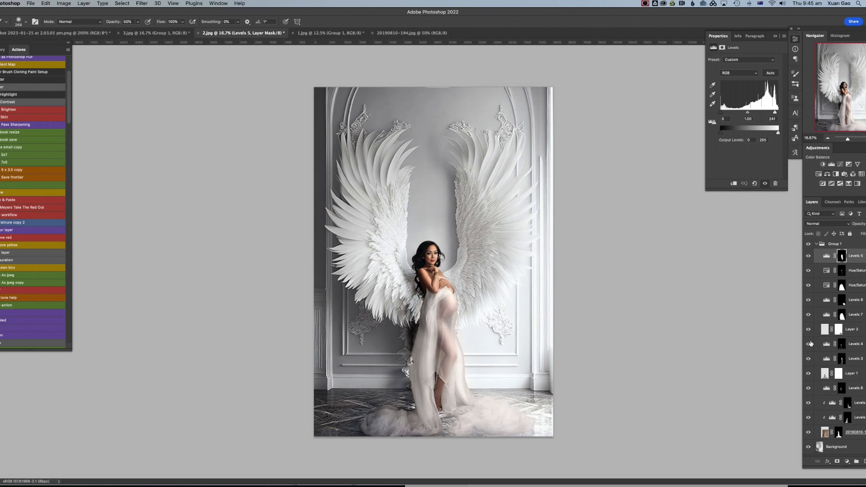
{"action": "left_click", "coordinate": [864, 461]}
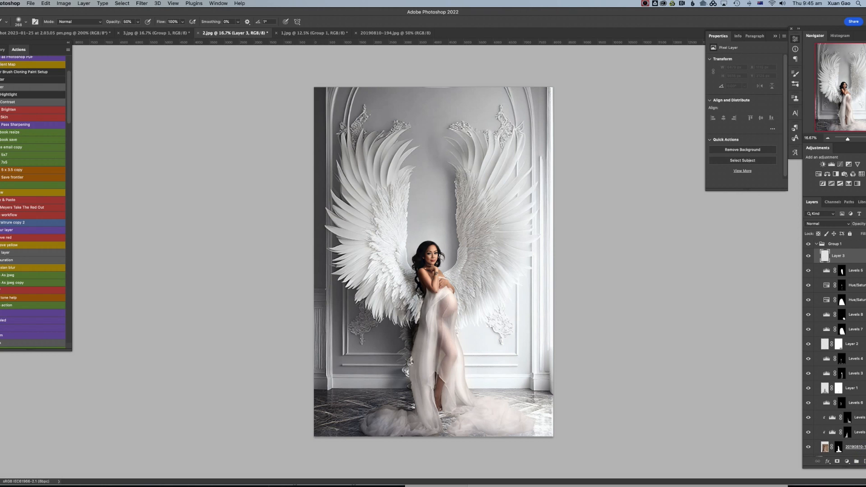
- Paint a soft white glow from the upper-right corner toward the model with a very large 50% opacity brush, and lower Layer 3's opacity
{"action": "right_click", "coordinate": [495, 249]}
{"action": "left_click", "coordinate": [570, 273]}
{"action": "left_click_drag", "start_coordinate": [570, 273], "coordinate": [572, 273]}
{"action": "mouse_move", "coordinate": [539, 94]}
{"action": "left_mouse_down"}
{"action": "mouse_move", "coordinate": [498, 119]}
{"action": "mouse_move", "coordinate": [446, 247]}
{"action": "left_mouse_up"}
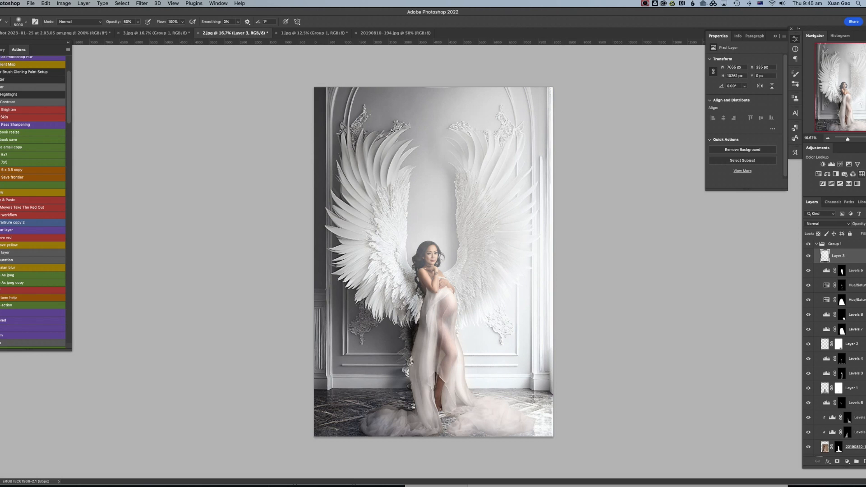
{"action": "left_click", "coordinate": [865, 224]}
{"action": "left_click_drag", "start_coordinate": [865, 234], "coordinate": [862, 233]}
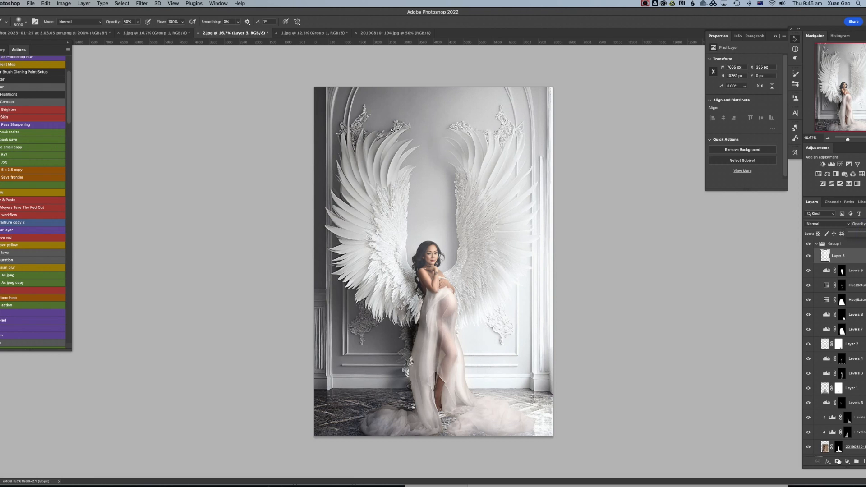
- Add a layer mask to Layer 3 and brush the glow off the model's face and upper body at 50% opacity with a 492 px brush
{"action": "left_click", "coordinate": [838, 461]}
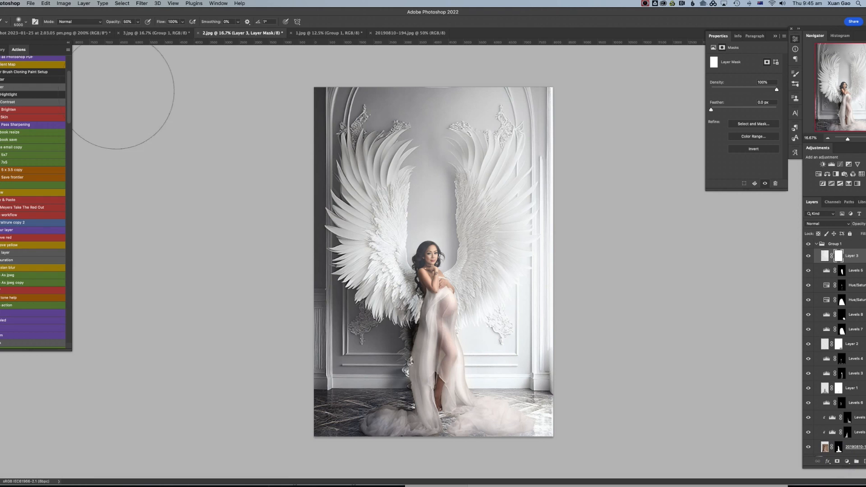
{"action": "right_click", "coordinate": [419, 303]}
{"action": "left_click_drag", "start_coordinate": [502, 322], "coordinate": [499, 321]}
{"action": "left_click_drag", "start_coordinate": [431, 250], "coordinate": [426, 277]}
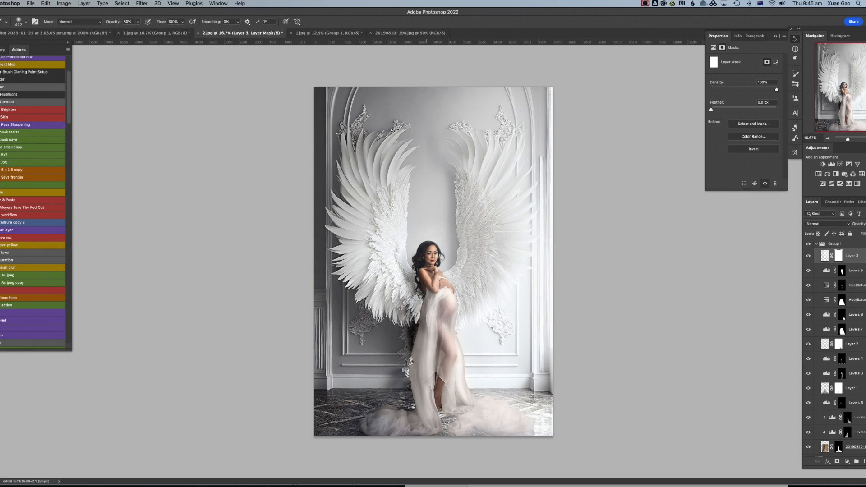
{"action": "left_click_drag", "start_coordinate": [431, 253], "coordinate": [428, 285]}
- Brush Layer 3's mask over the wings around the model with a 1760 px brush at 30% opacity, and undo the last stroke
{"action": "right_click", "coordinate": [427, 296]}
{"action": "left_click_drag", "start_coordinate": [498, 317], "coordinate": [509, 317]}
{"action": "key", "text": "3"}
{"action": "left_click_drag", "start_coordinate": [396, 264], "coordinate": [400, 282]}
{"action": "left_click_drag", "start_coordinate": [455, 288], "coordinate": [490, 225]}
{"action": "key", "text": "super+z"}
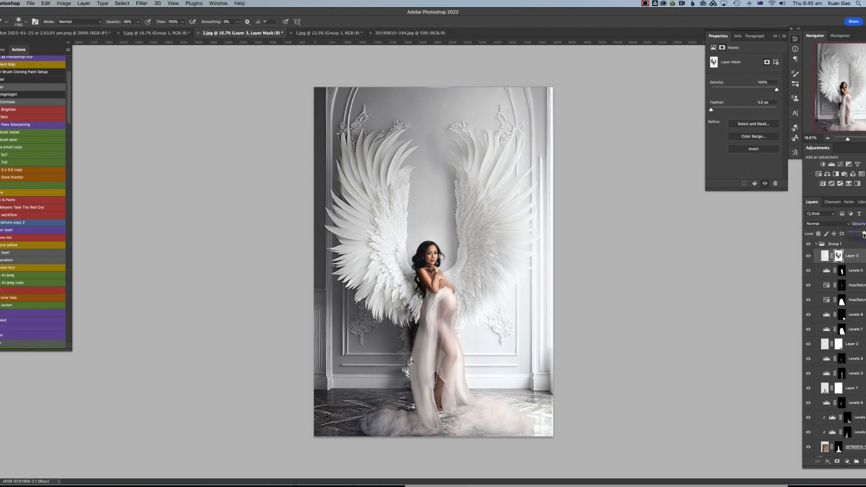
- Dab more white glow onto Layer 3 itself beside the gown's lower half with a 4280 px brush at 30% opacity
{"action": "left_click", "coordinate": [827, 138]}
{"action": "left_click", "coordinate": [825, 256]}
{"action": "right_click", "coordinate": [484, 341]}
{"action": "left_click_drag", "start_coordinate": [565, 368], "coordinate": [574, 368]}
{"action": "left_click", "coordinate": [487, 340]}
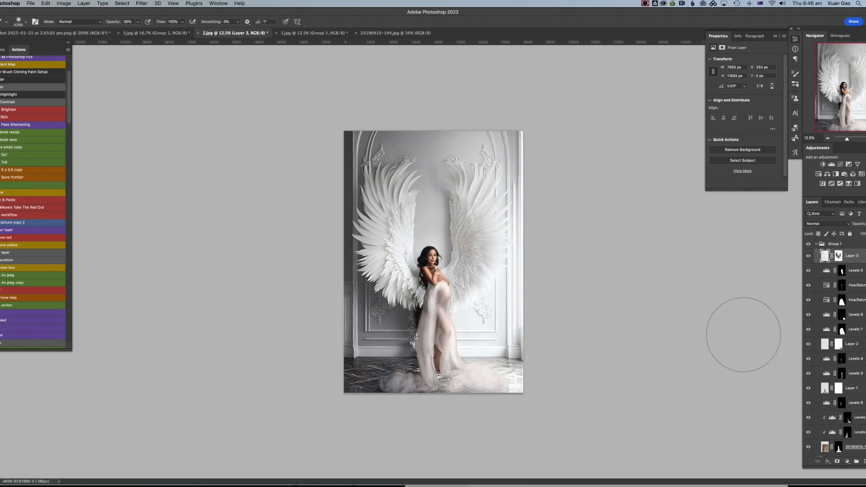
{"action": "key", "text": "super+equal"}
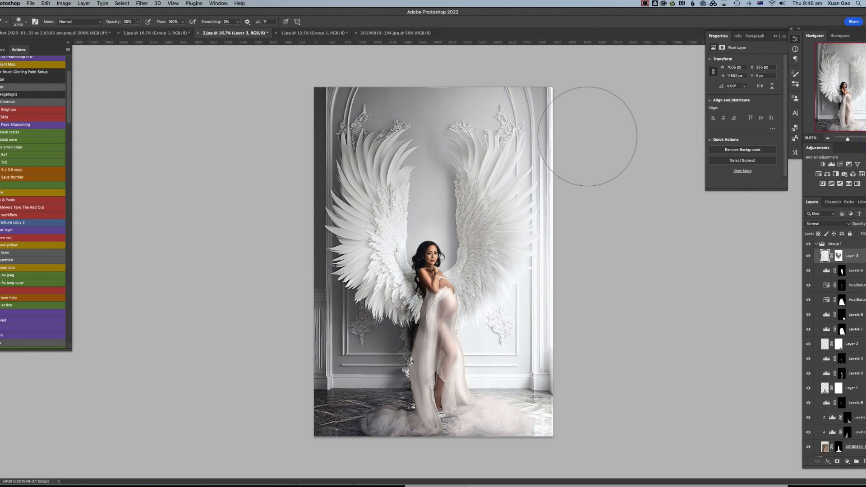
- Compare the original photo 20190810-194.jpg with the finished composites 2.jpg, 3.jpg and 1.jpg
{"action": "left_click", "coordinate": [392, 33]}
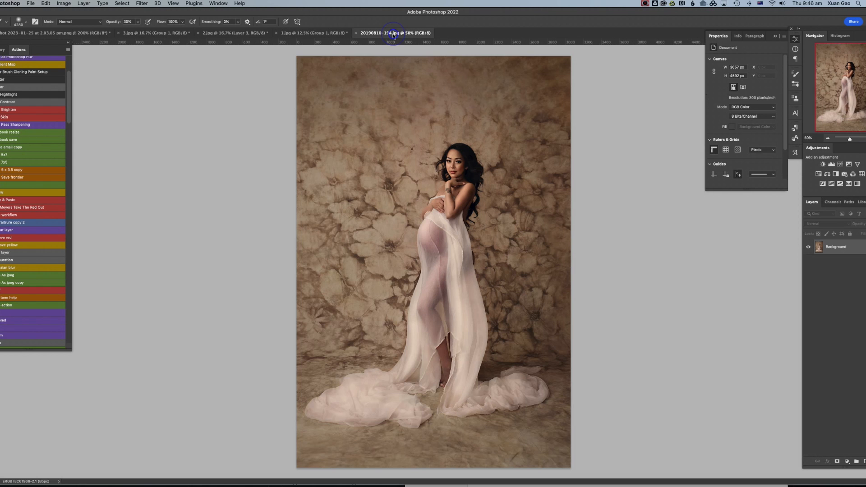
{"action": "left_click", "coordinate": [228, 34]}
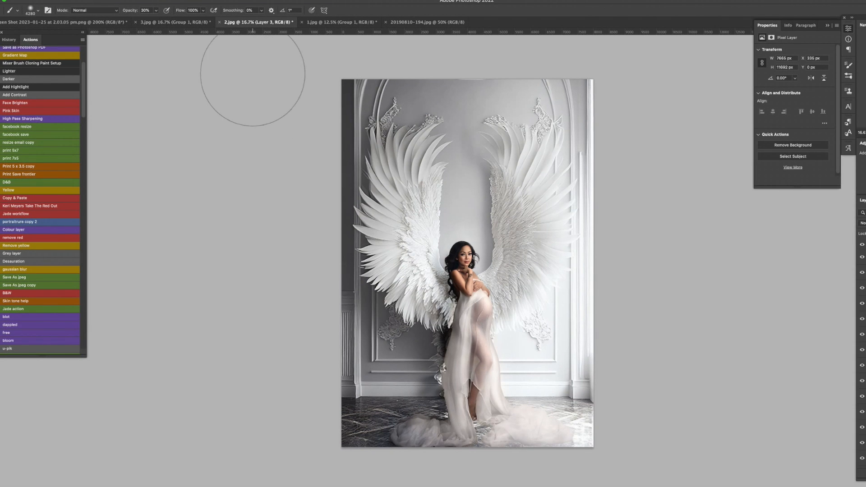
{"action": "left_click", "coordinate": [420, 22]}
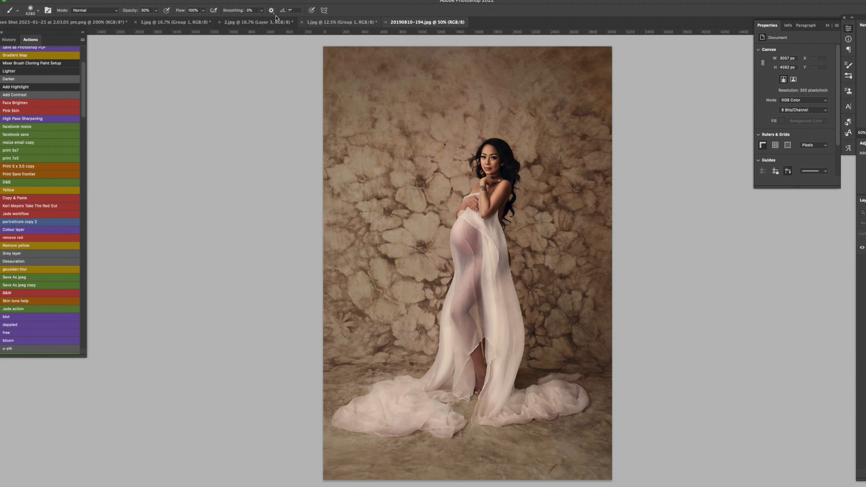
{"action": "left_click", "coordinate": [184, 22]}
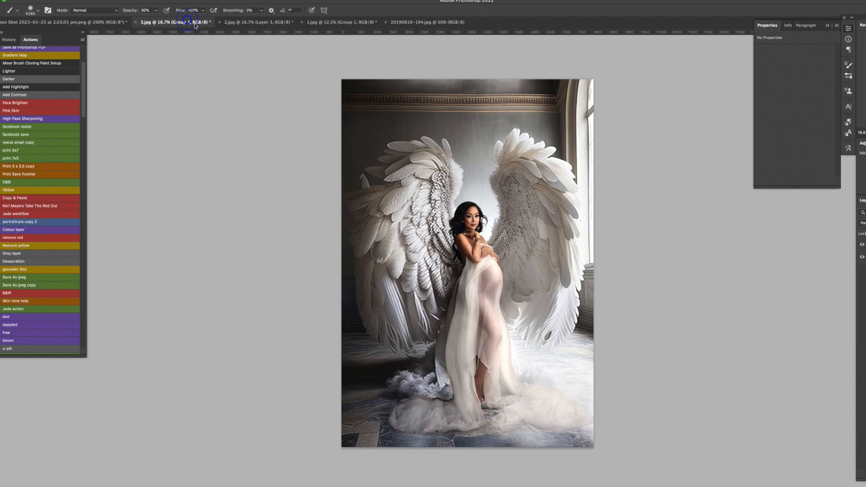
{"action": "left_click", "coordinate": [320, 22]}
{"action": "left_click", "coordinate": [268, 23]}
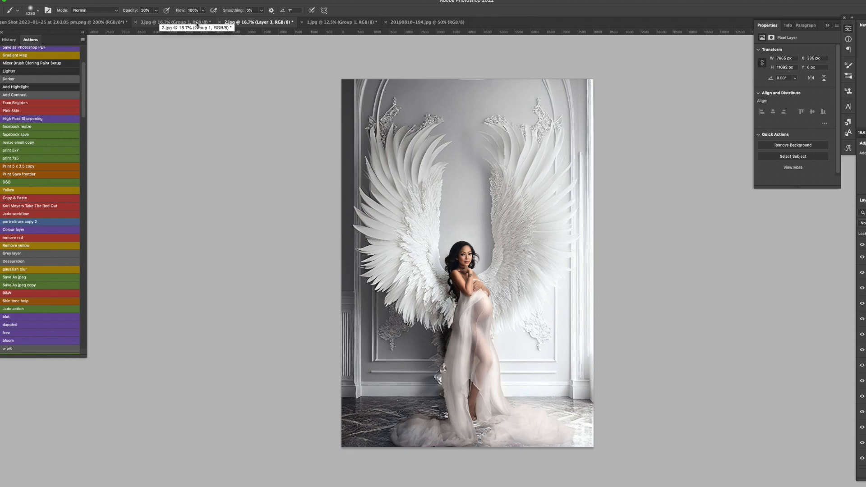
{"action": "left_click", "coordinate": [197, 23]}
{"action": "left_click", "coordinate": [258, 24]}
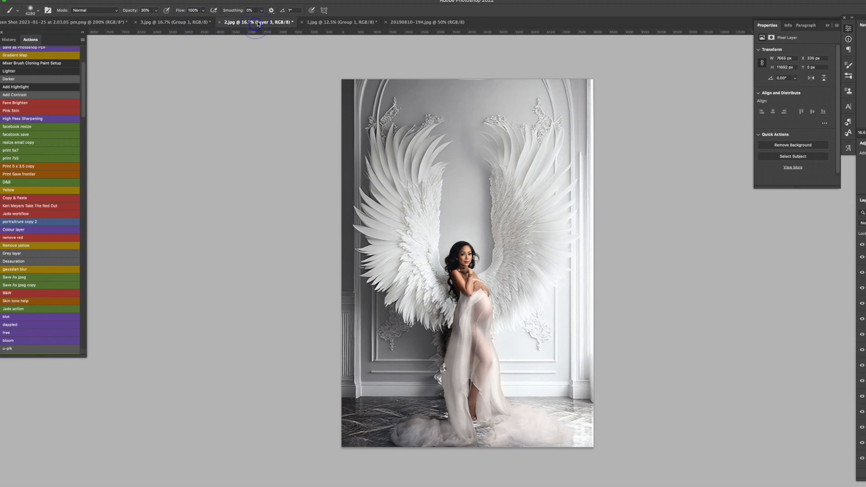
{"action": "left_click", "coordinate": [332, 22]}
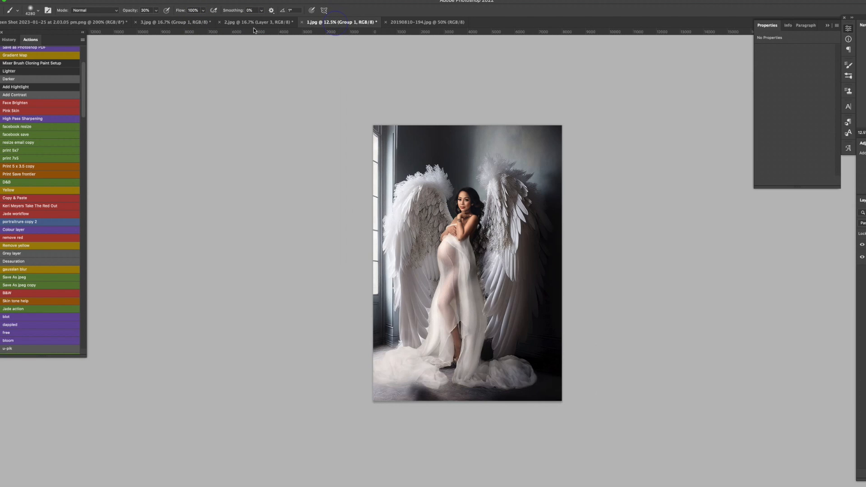